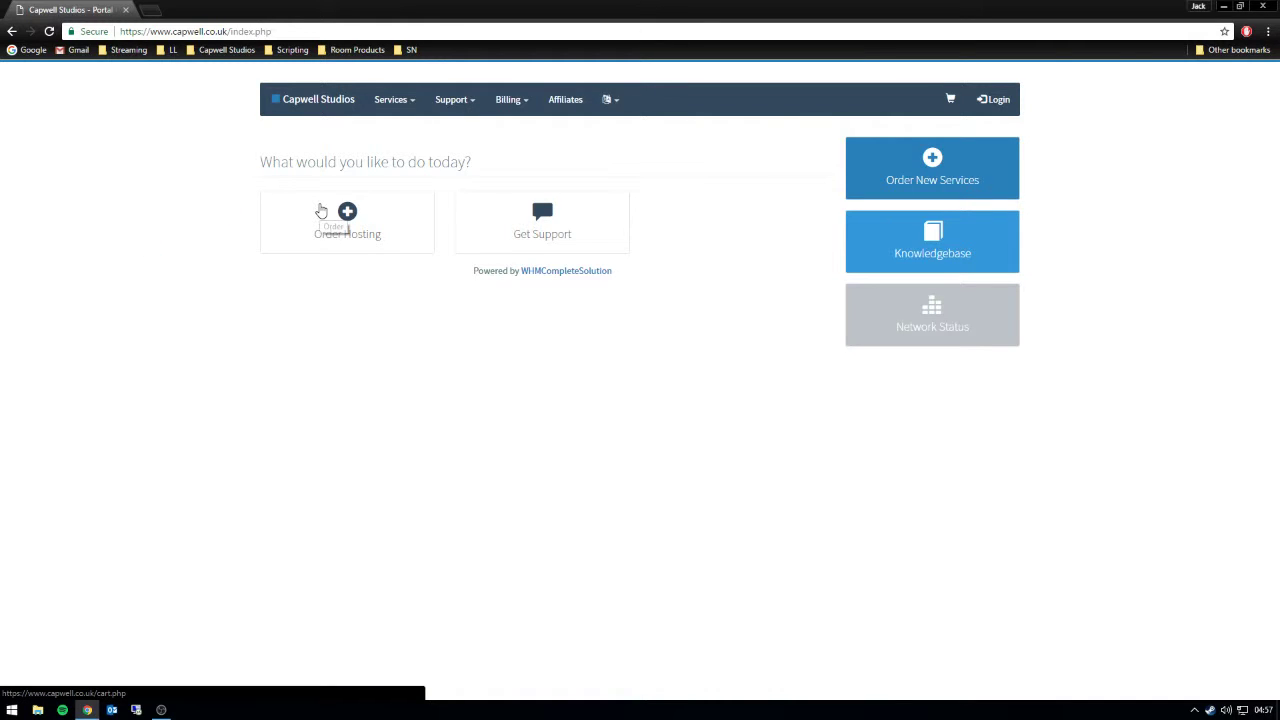
# - Go from the client Login page to the Register form for a new account
pyautogui.click(1000, 100)
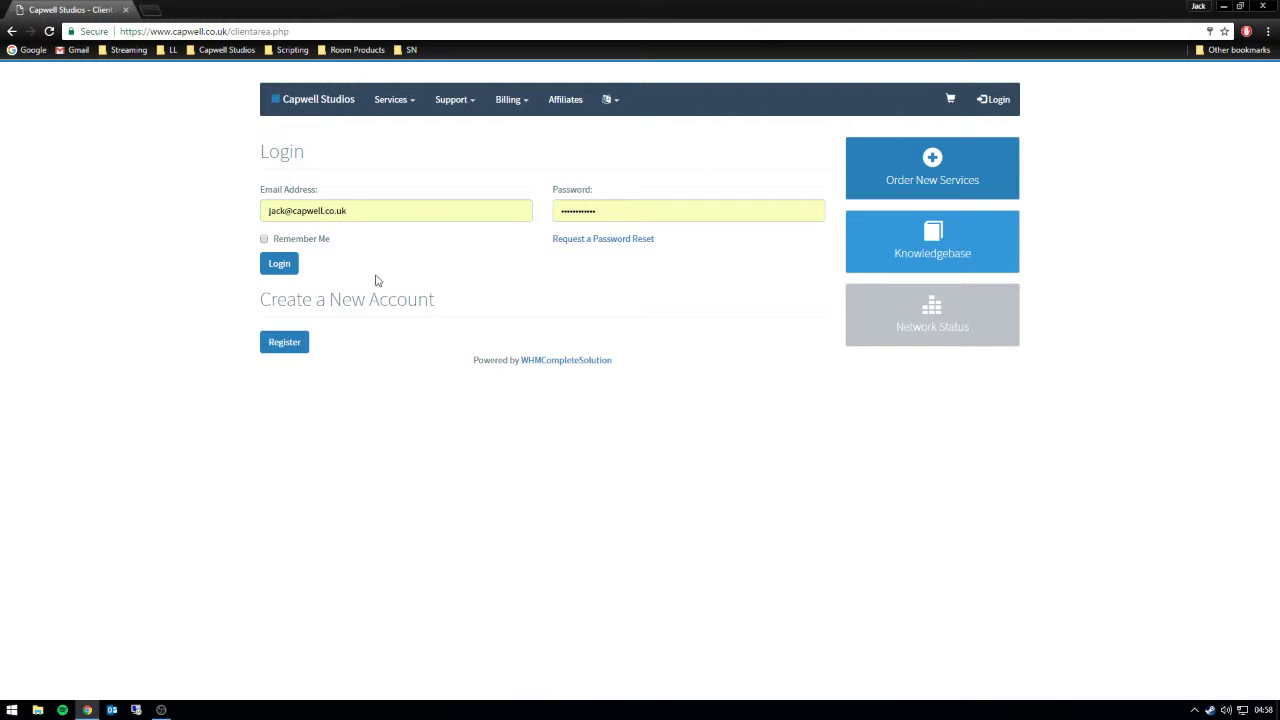
pyautogui.click(285, 343)
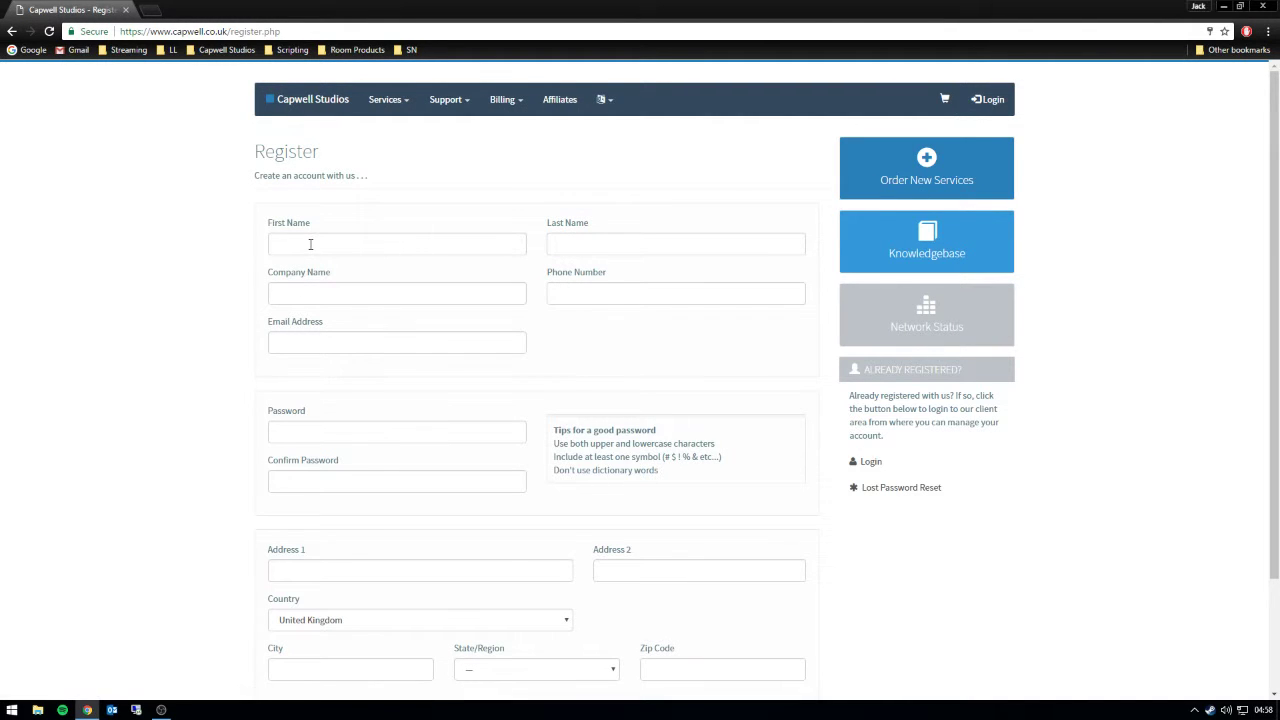
# - Enter the new account's first and last name, leaving company blank
pyautogui.click(310, 244)
pyautogui.write('dem')
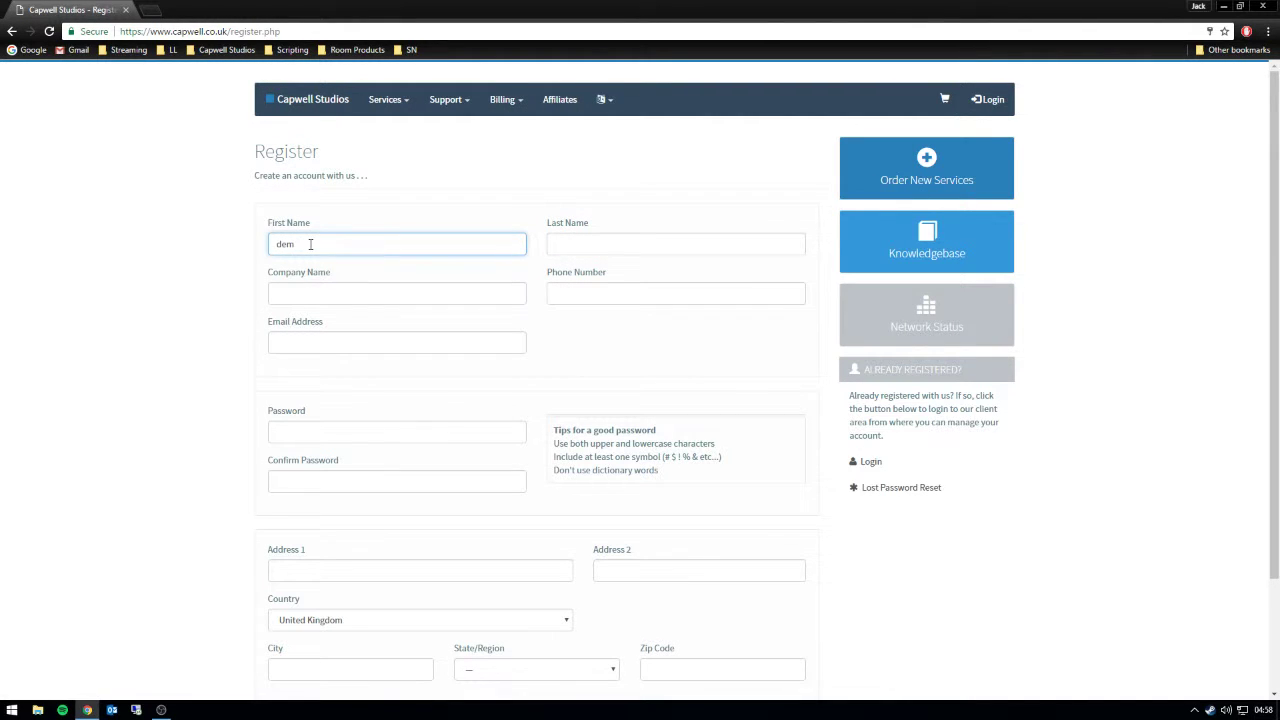
pyautogui.write('o')
pyautogui.press('Tab')
pyautogui.write('account')
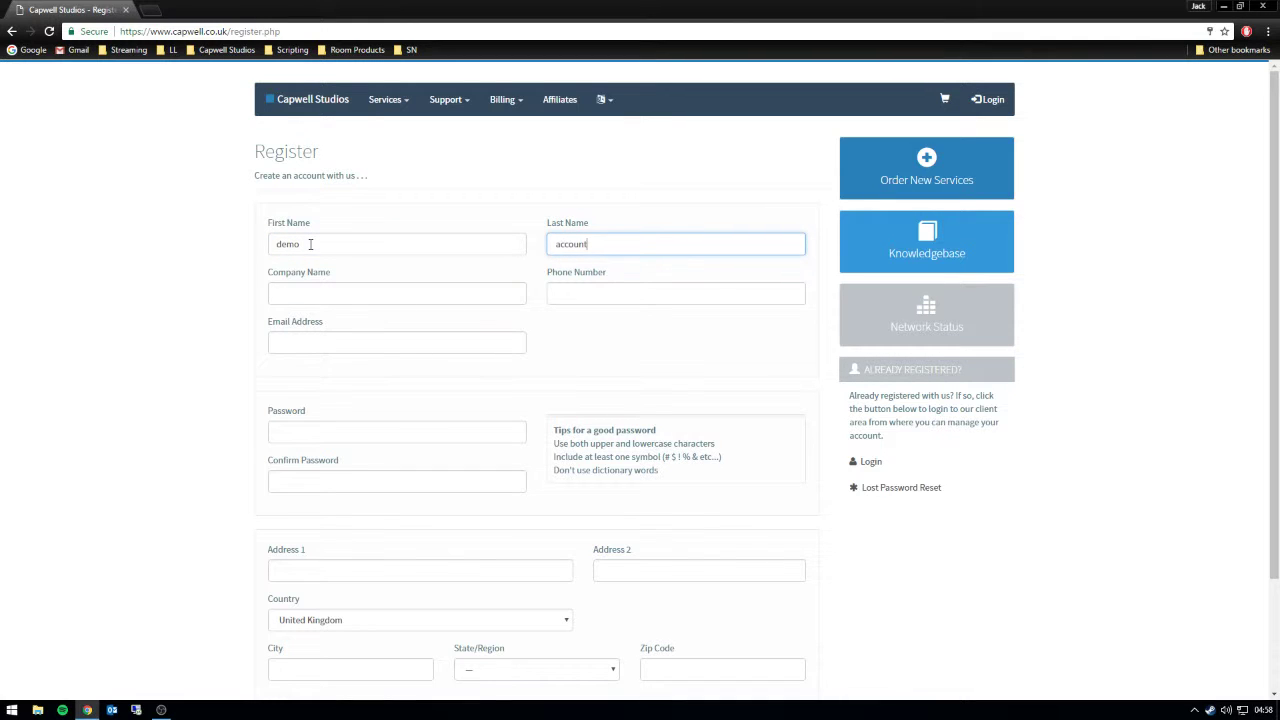
pyautogui.press('Tab')
pyautogui.press('Tab')
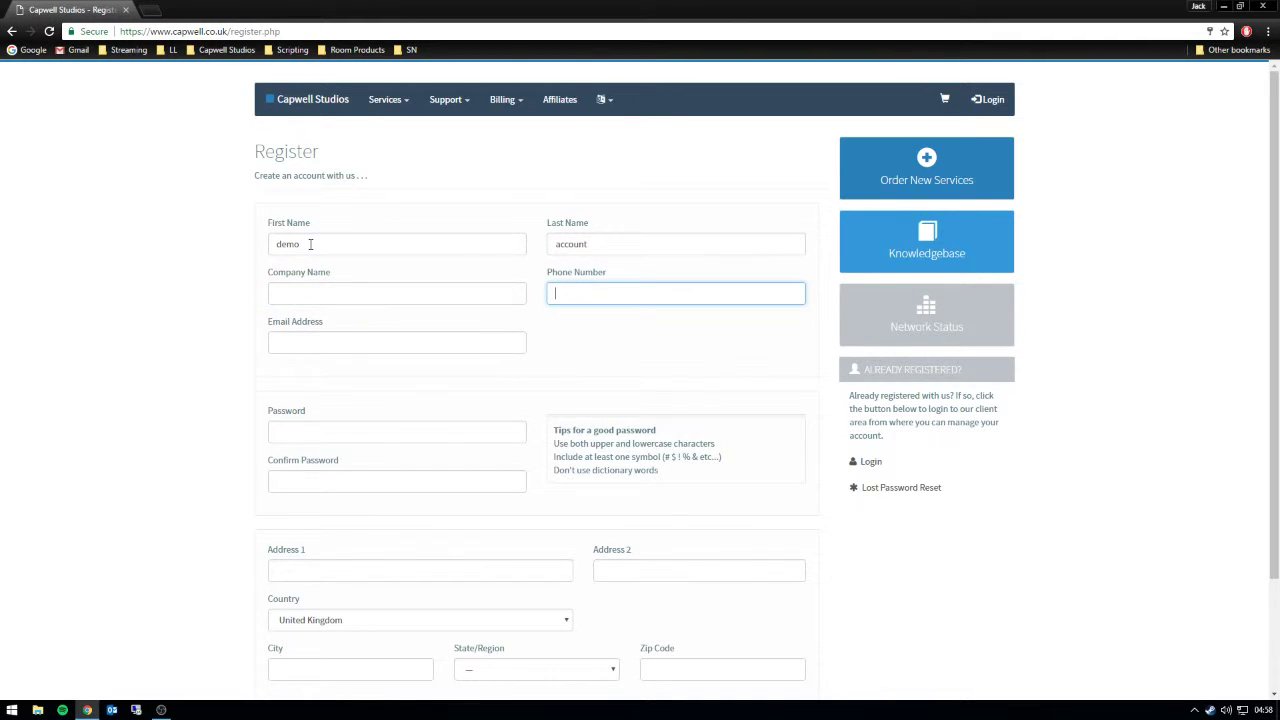
pyautogui.press('Tab')
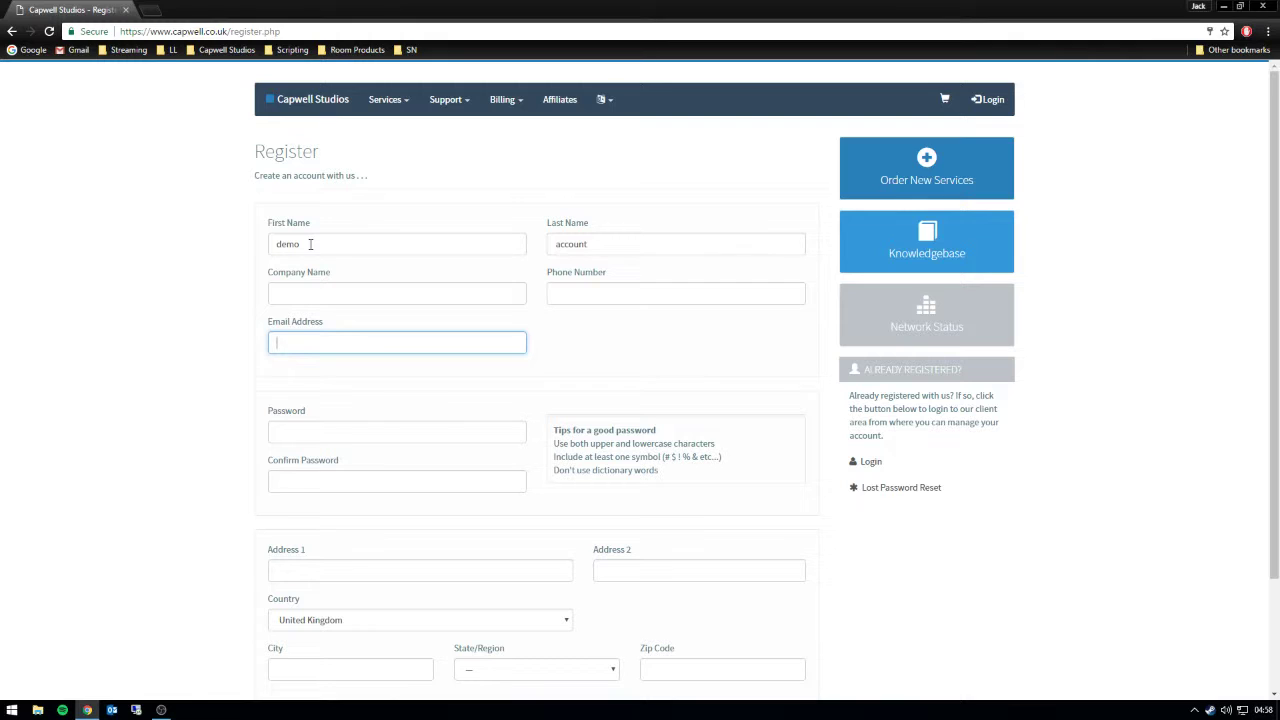
# - Fill in the account's e-mail address and phone number
pyautogui.click(630, 293)
pyautogui.write('99')
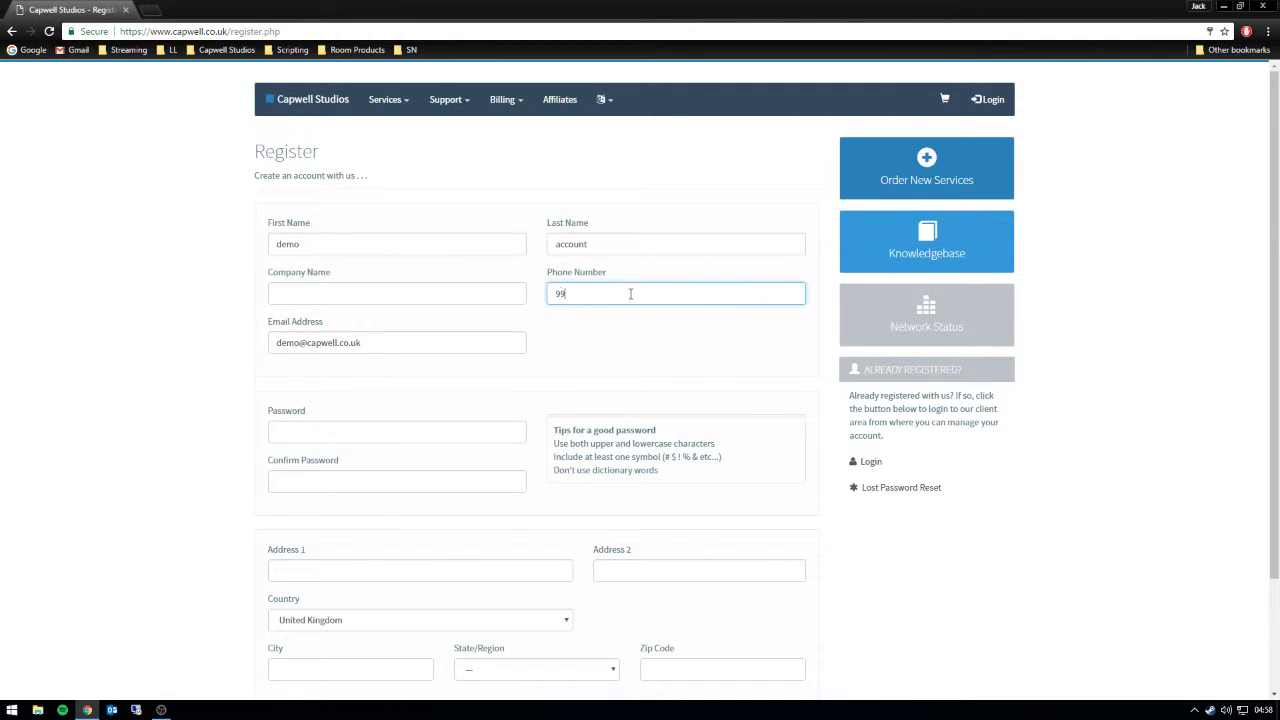
pyautogui.write('9999999')
pyautogui.hotkey('ctrl', 'a')
pyautogui.click(245, 365)
# - Type the account password and a first attempt at its confirmation
pyautogui.click(376, 432)
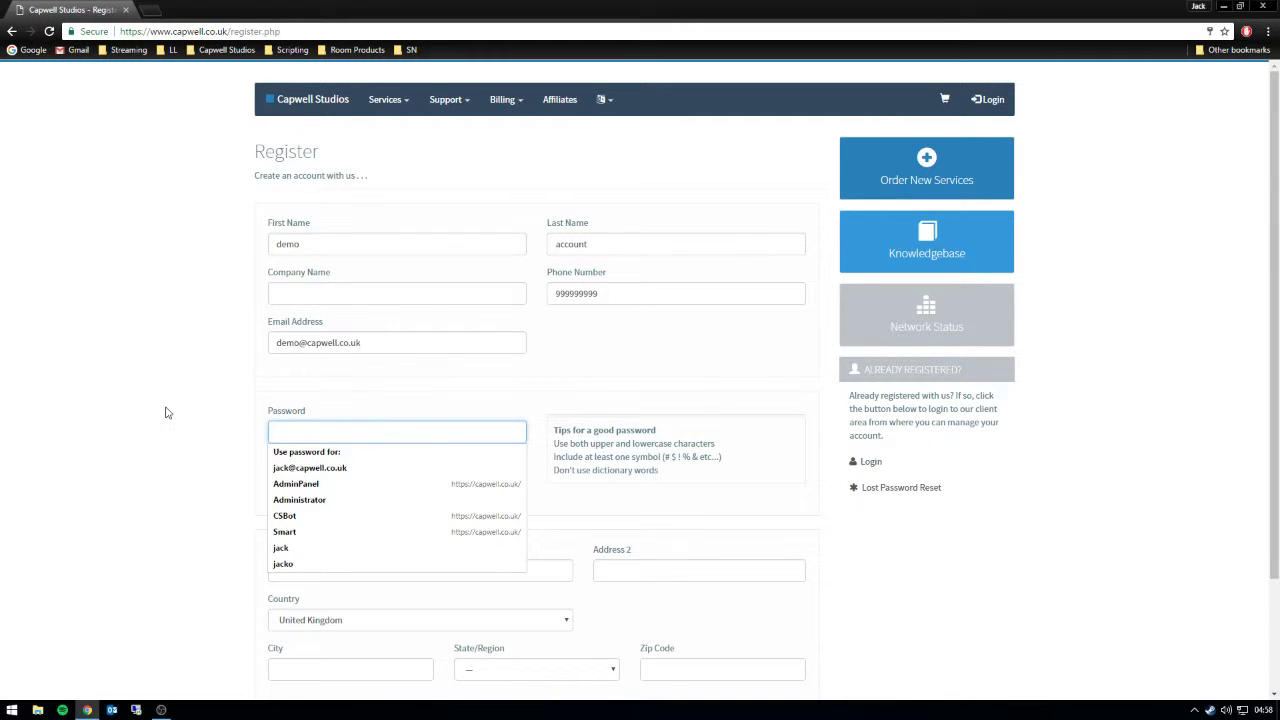
pyautogui.write('••••••••')
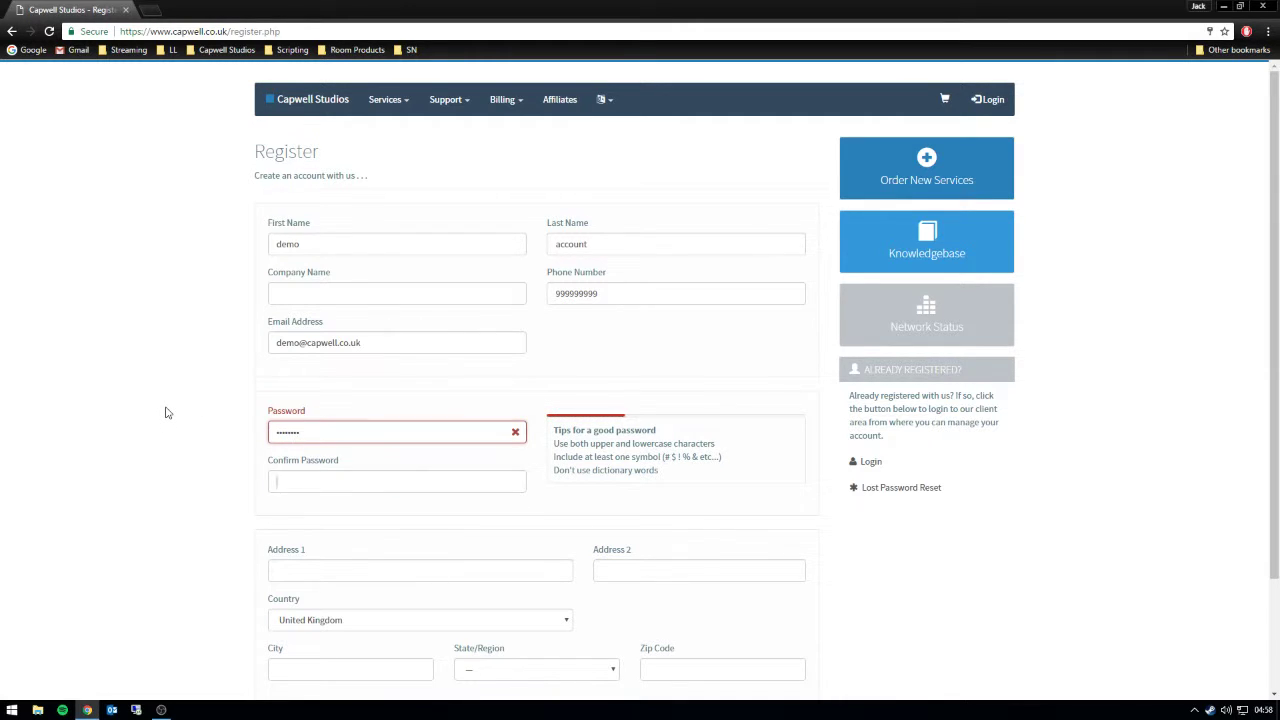
pyautogui.press('Tab')
pyautogui.write('•••')
pyautogui.press('BackSpace')
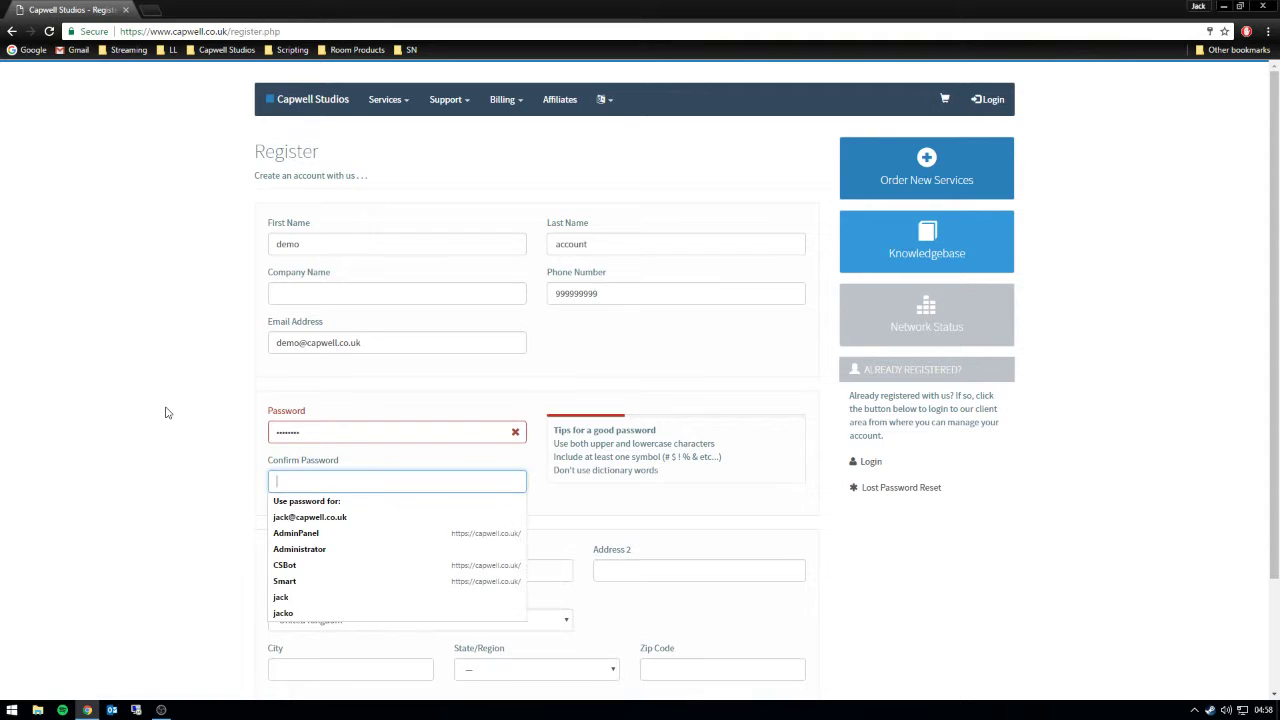
pyautogui.write('••••')
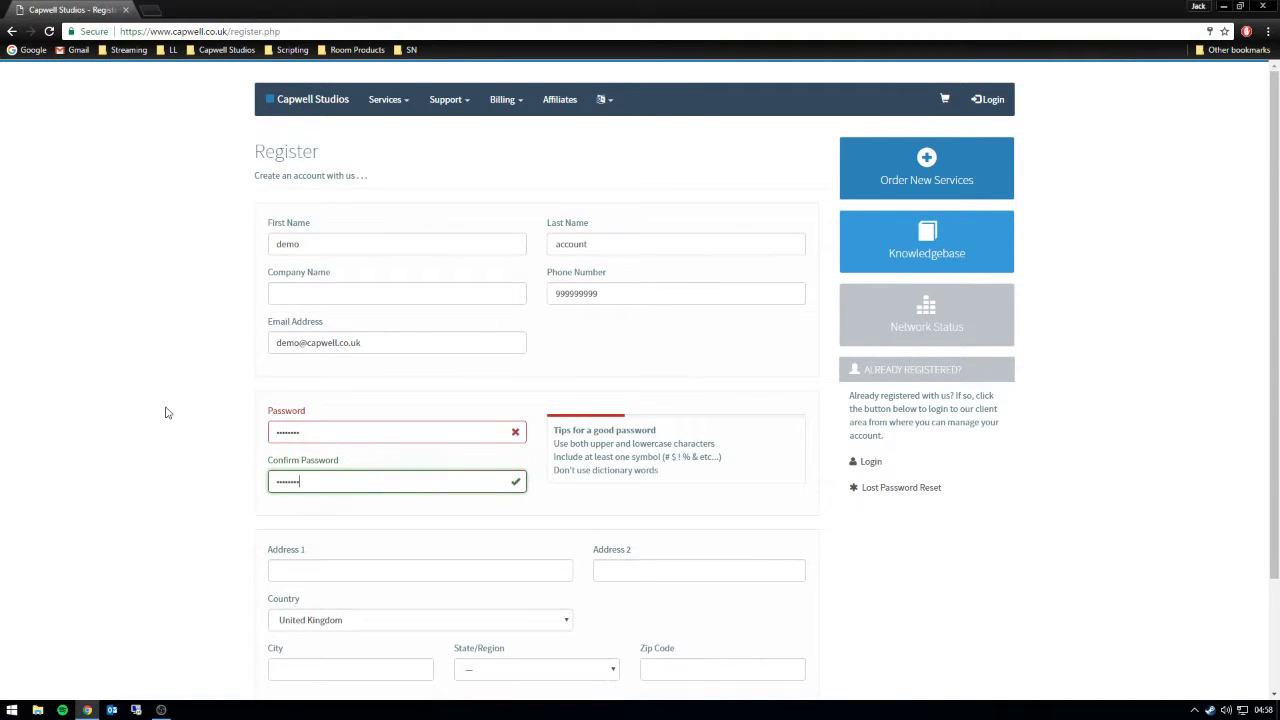
# - Adjust the password and Confirm Password entries until both match
pyautogui.click(298, 432)
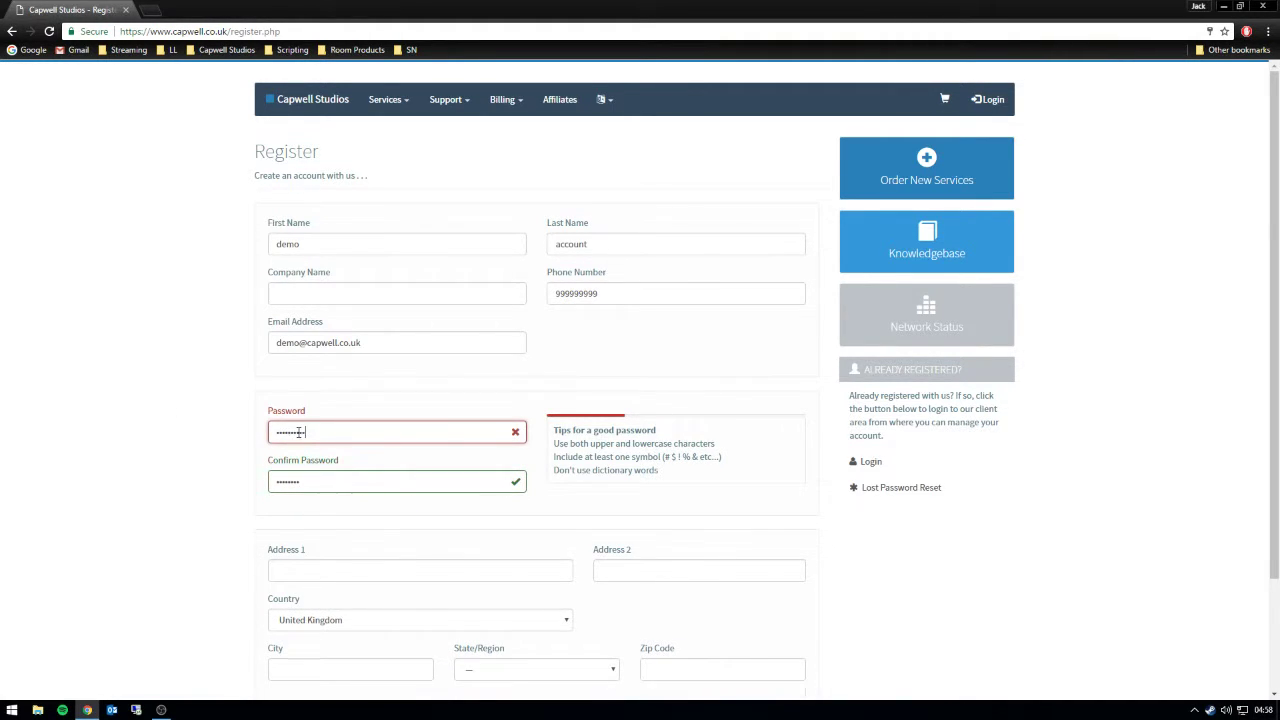
pyautogui.write('•')
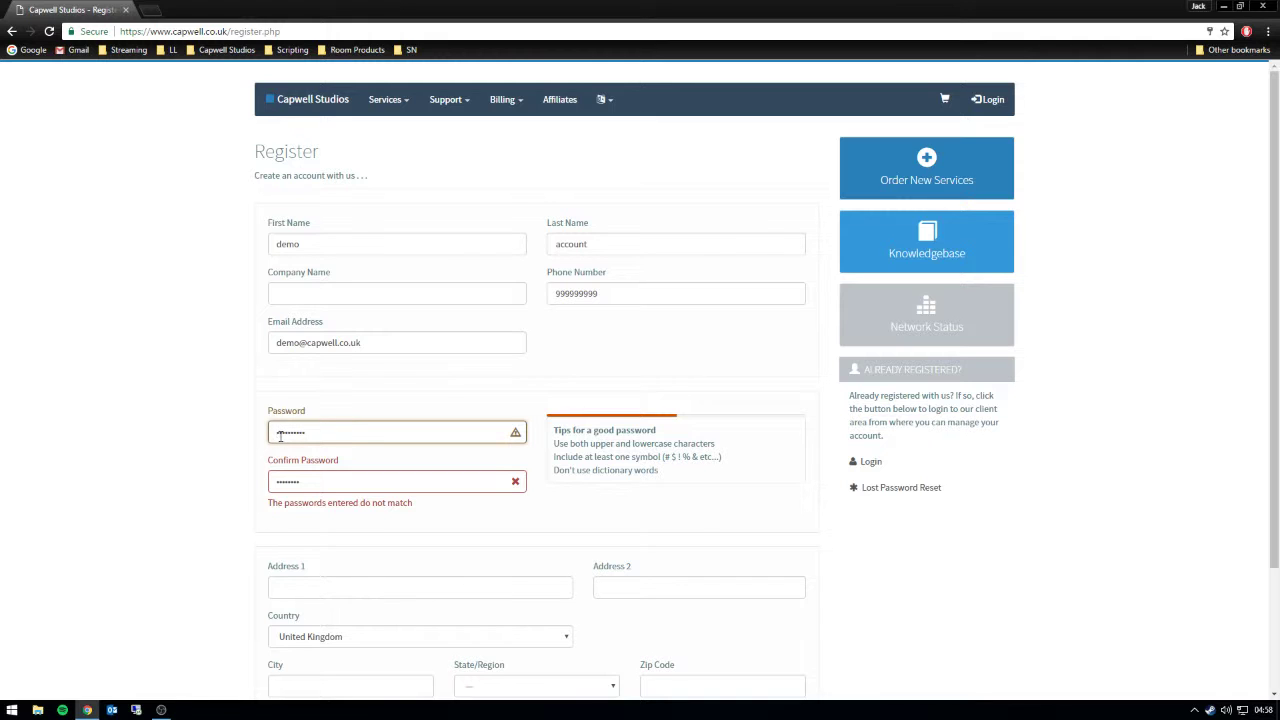
pyautogui.write('•')
pyautogui.press('Tab')
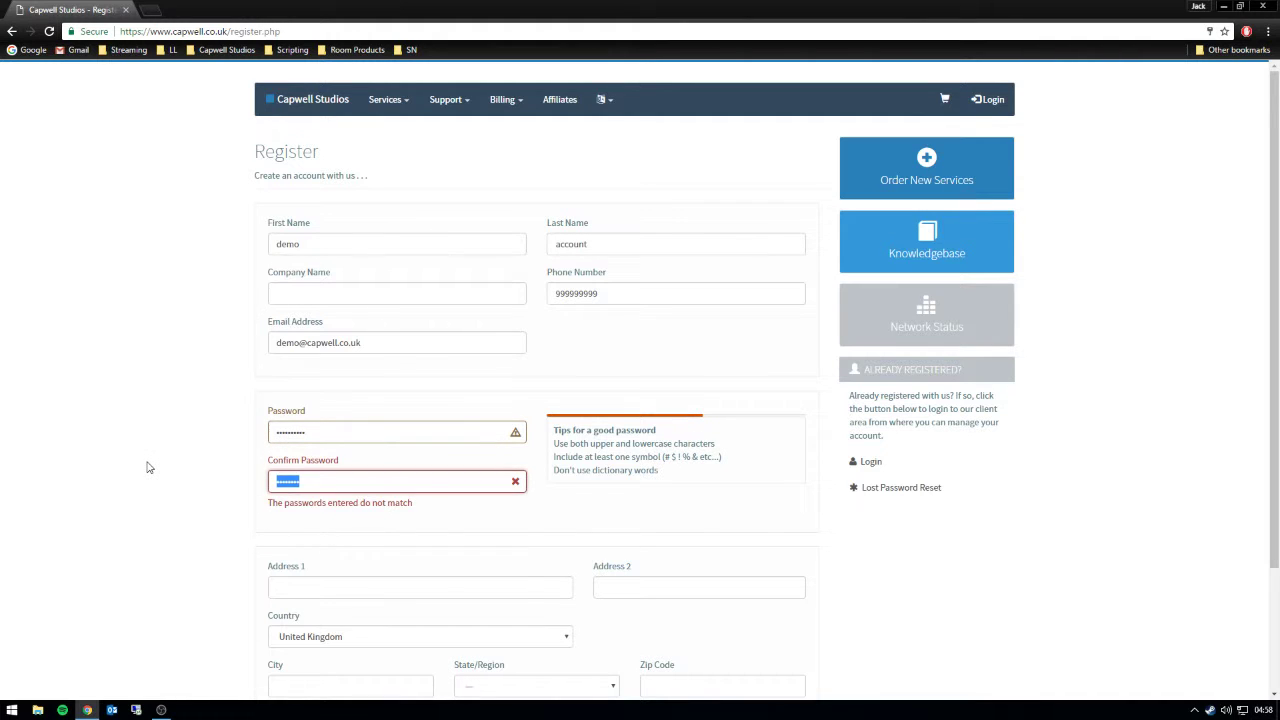
pyautogui.press('BackSpace')
pyautogui.write('••••••••••')
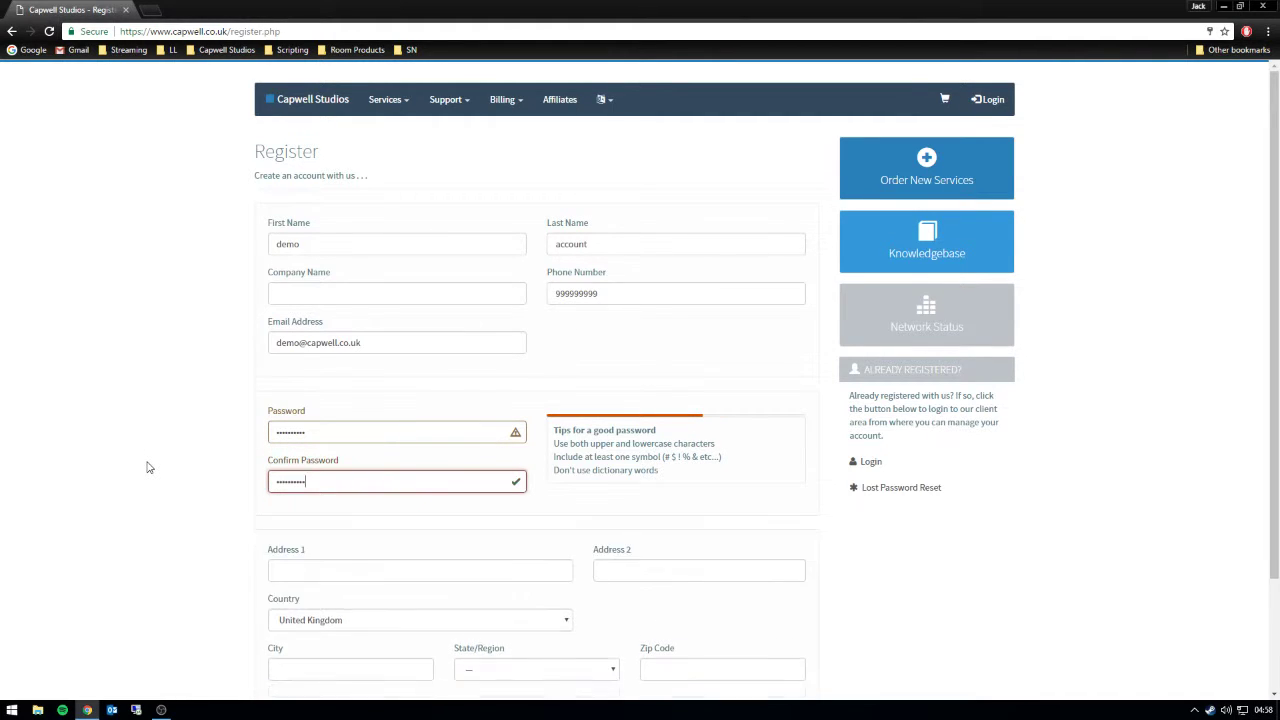
pyautogui.click(335, 436)
pyautogui.write('•')
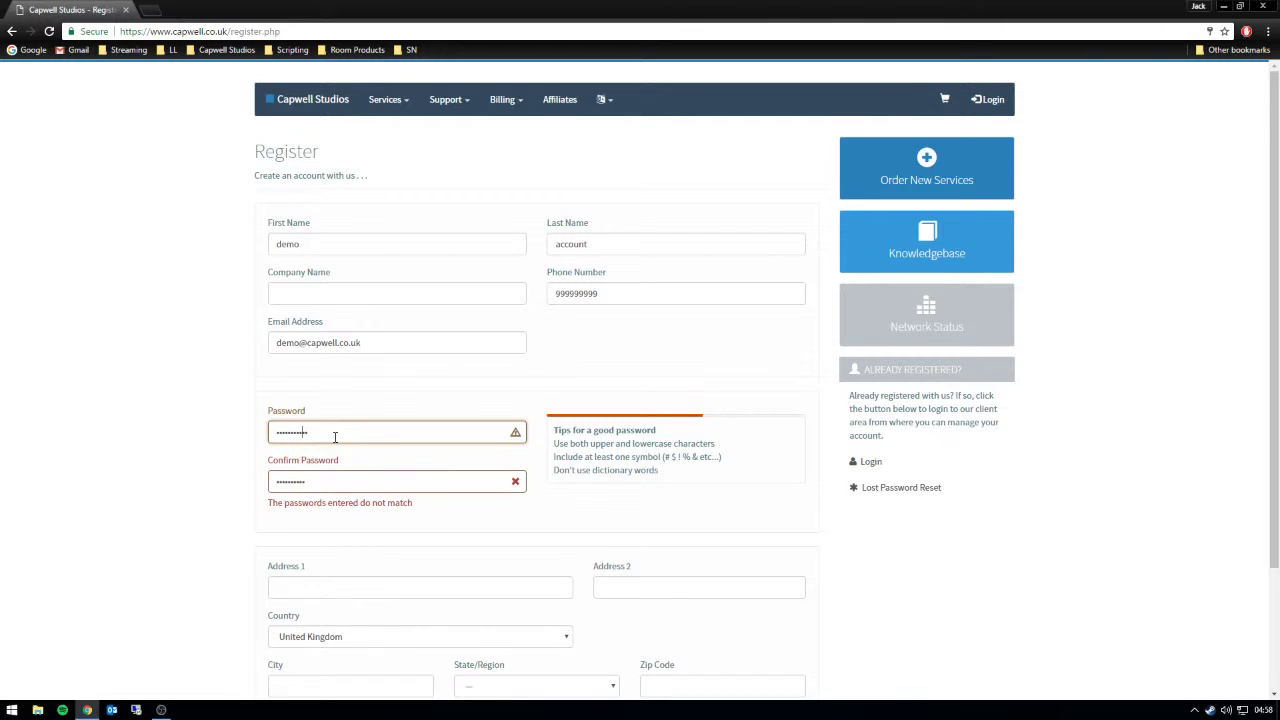
pyautogui.click(309, 481)
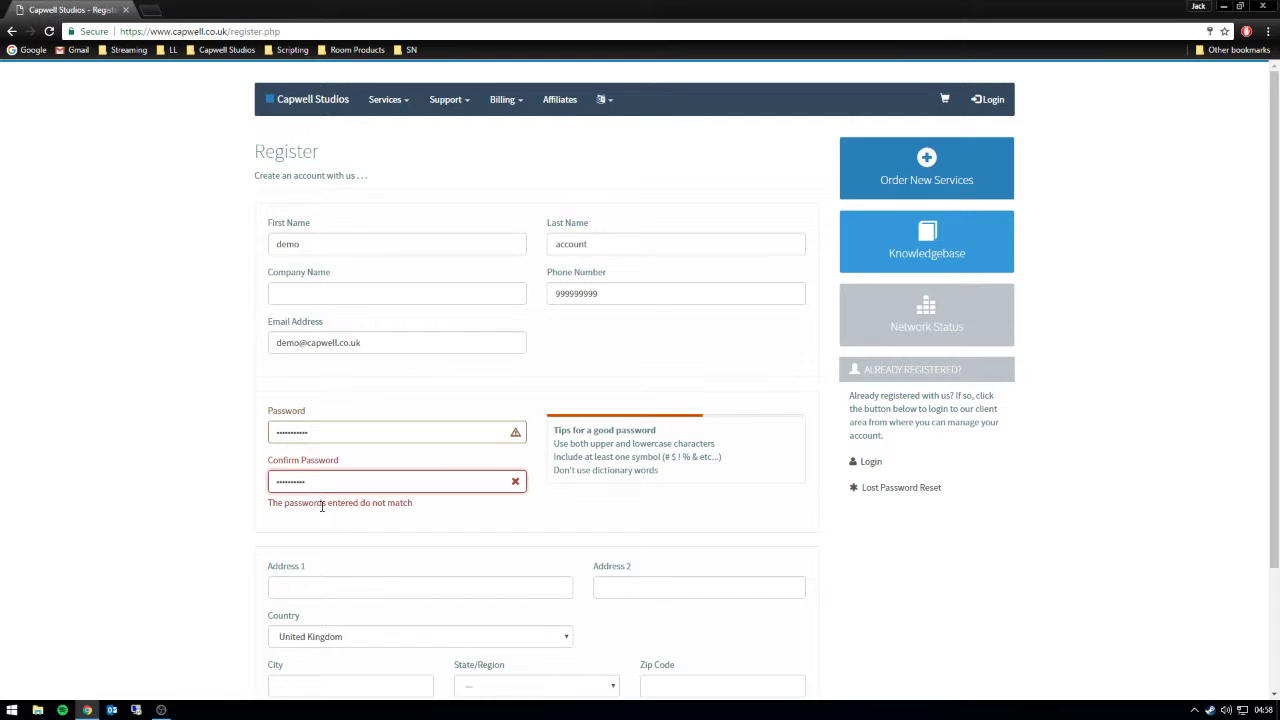
pyautogui.write('•')
pyautogui.click(338, 575)
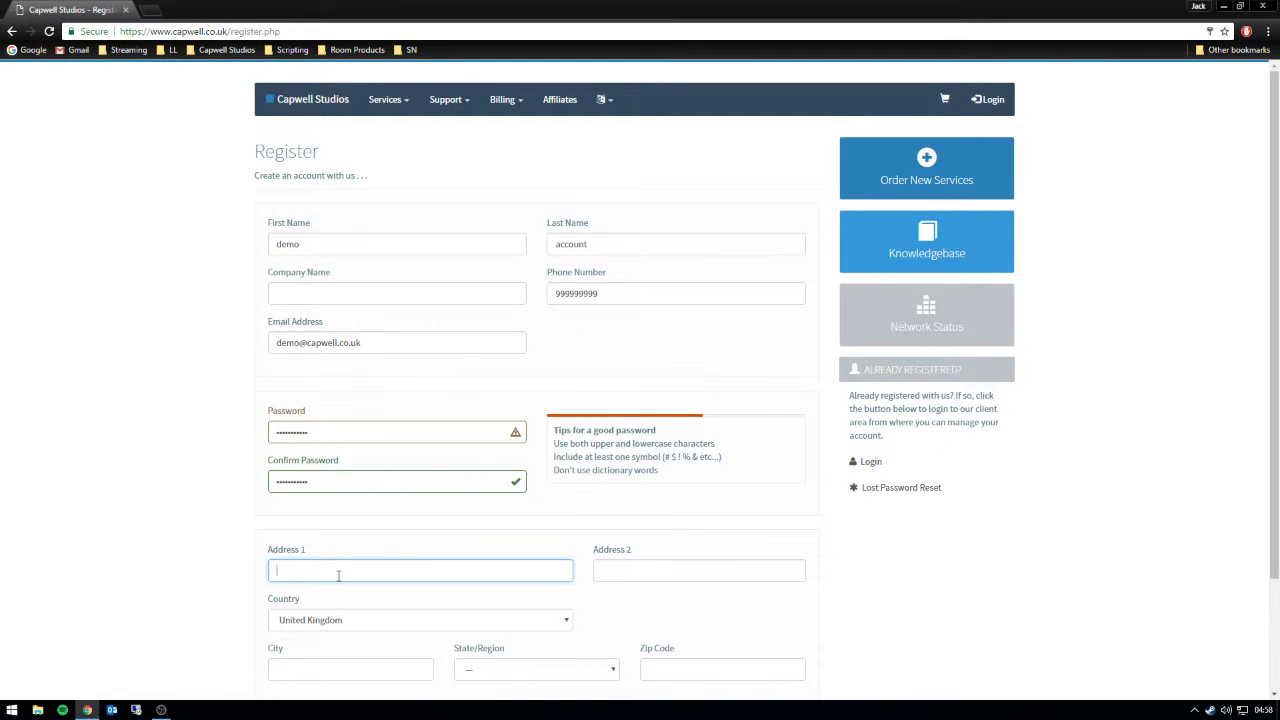
# - Fill in Address 1, Address 2 and City with the account's address details
pyautogui.write('Numbe')
pyautogui.write('r, Street Road.')
pyautogui.click(670, 572)
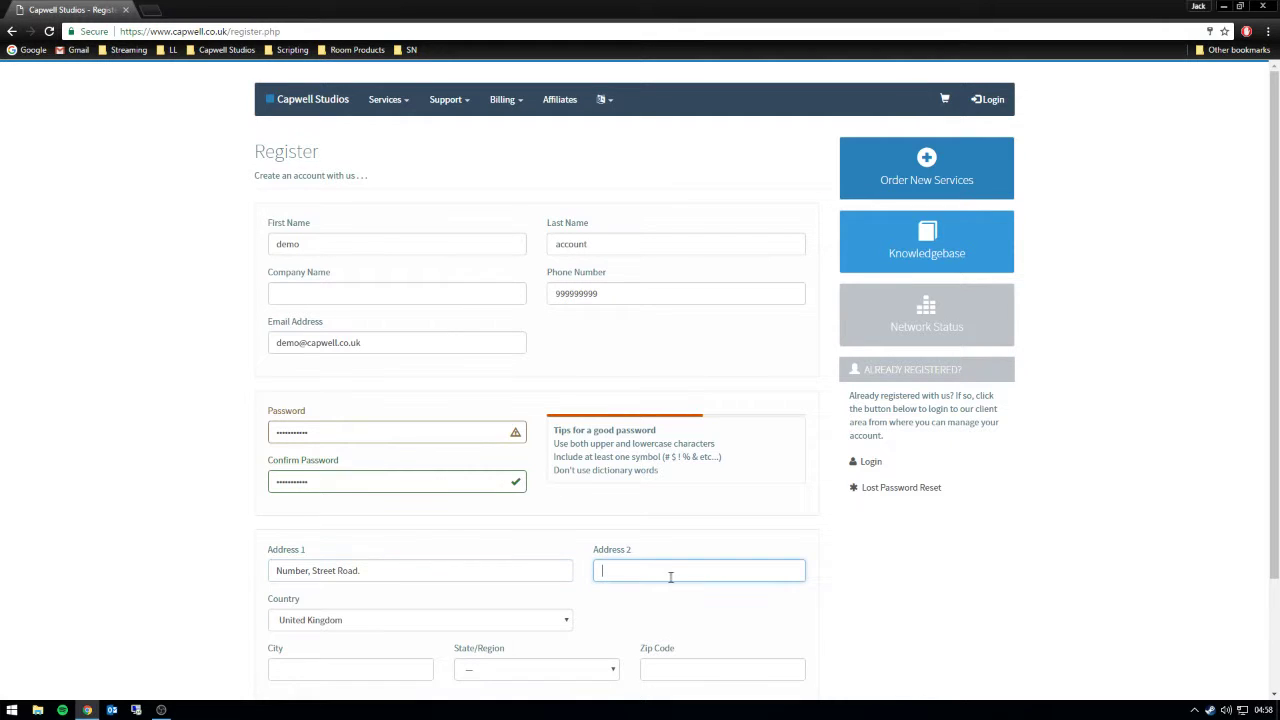
pyautogui.write('County')
pyautogui.scroll(-1, 650, 580)
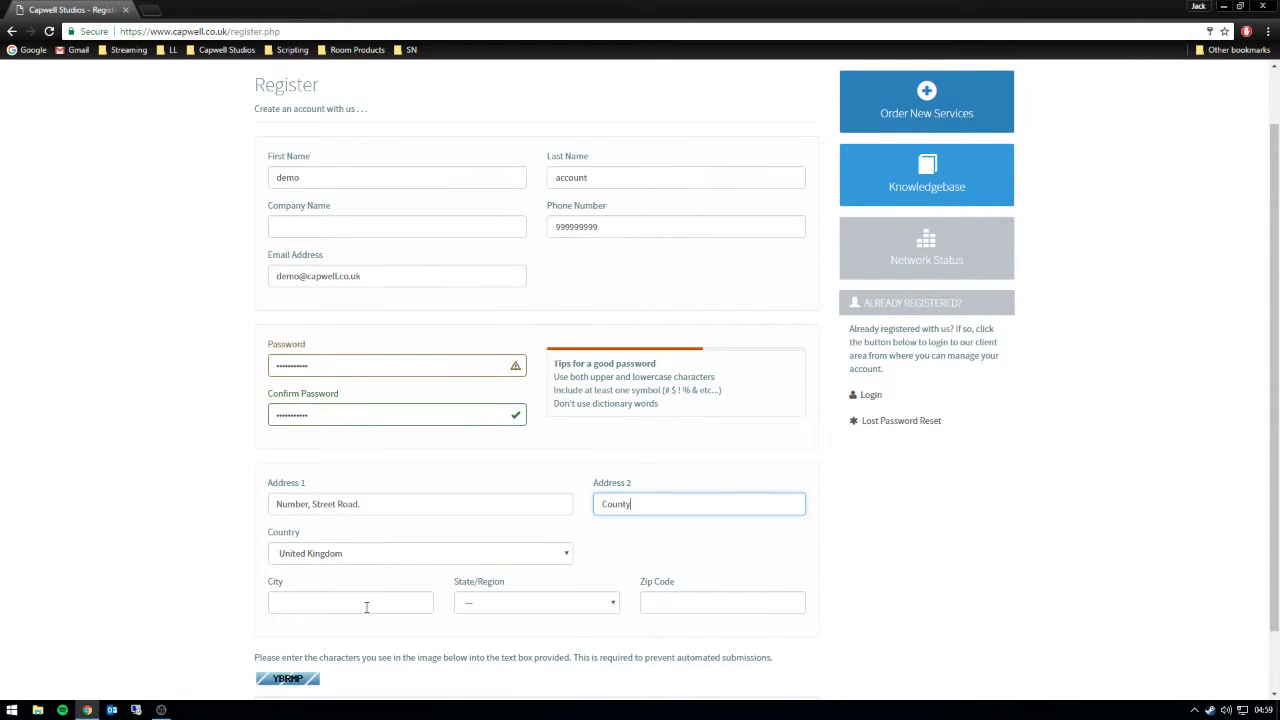
pyautogui.click(368, 607)
pyautogui.write('City')
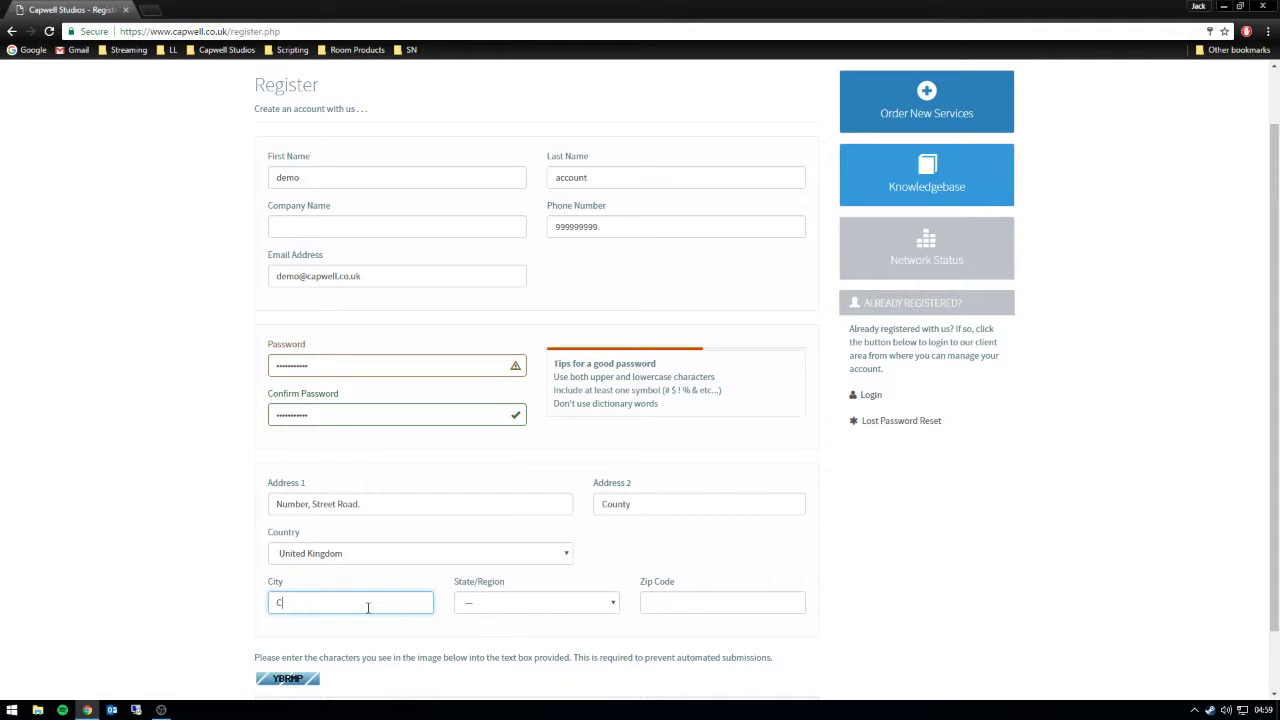
# - Choose the county in State/Region and enter the postcode
pyautogui.click(530, 604)
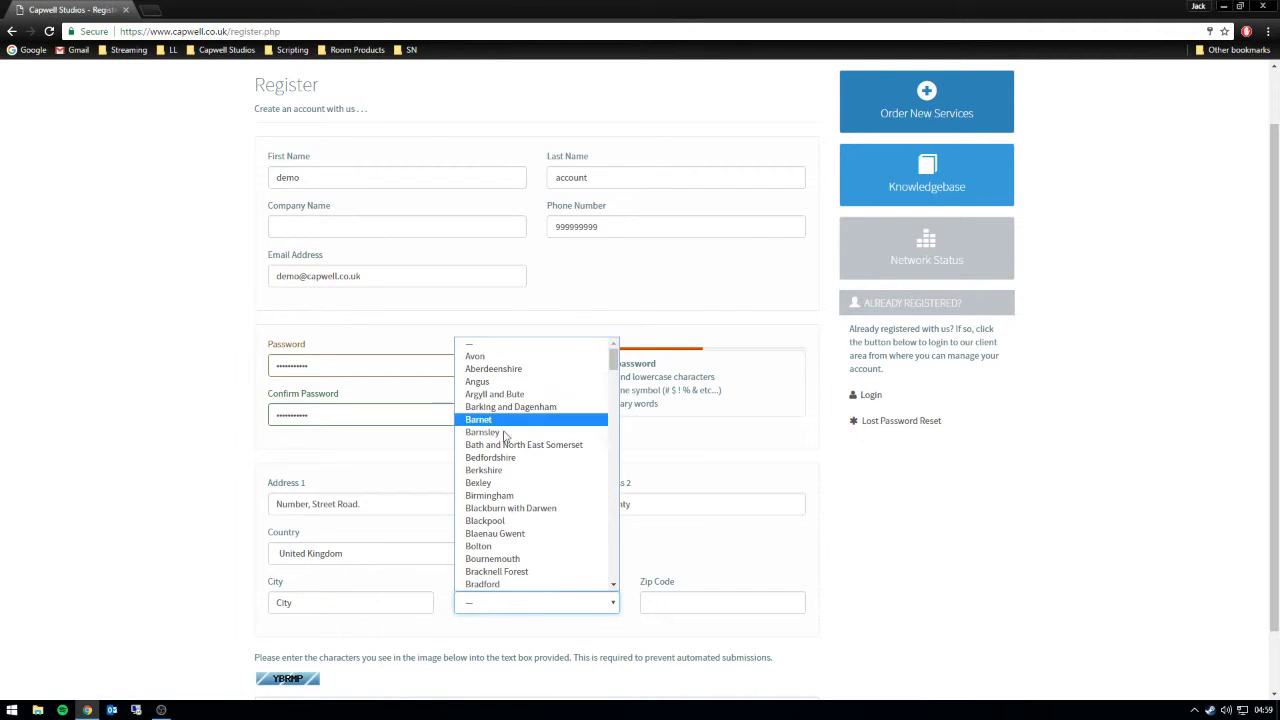
pyautogui.click(475, 358)
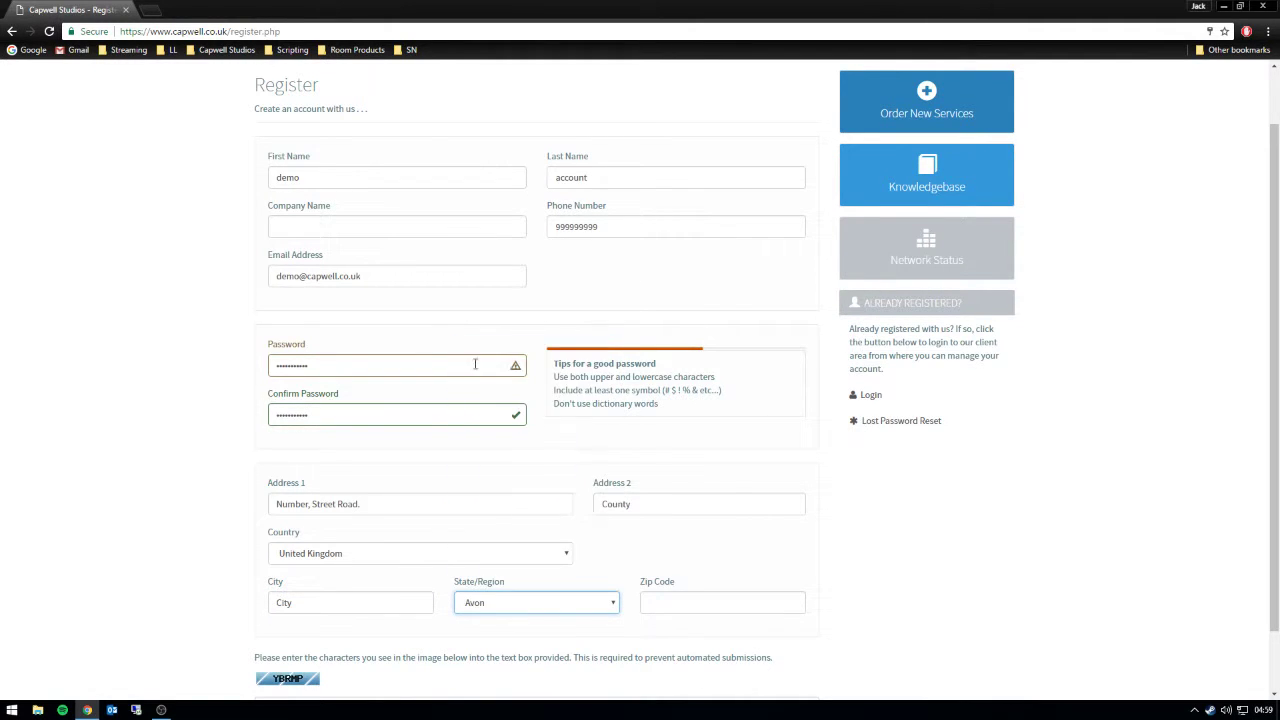
pyautogui.click(688, 606)
pyautogui.write('X')
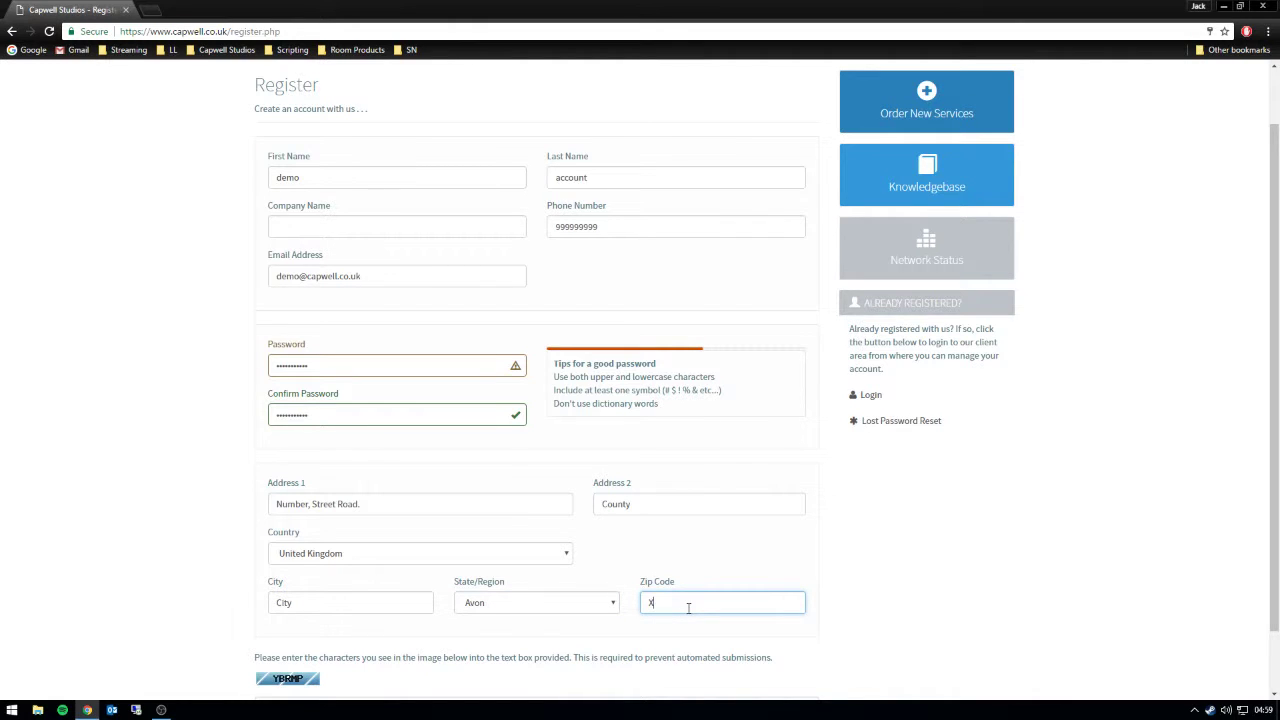
pyautogui.write('XX XXX')
pyautogui.click(182, 578)
# - Enter the captcha characters at the bottom of the registration form
pyautogui.scroll(-1, 200, 580)
pyautogui.click(317, 637)
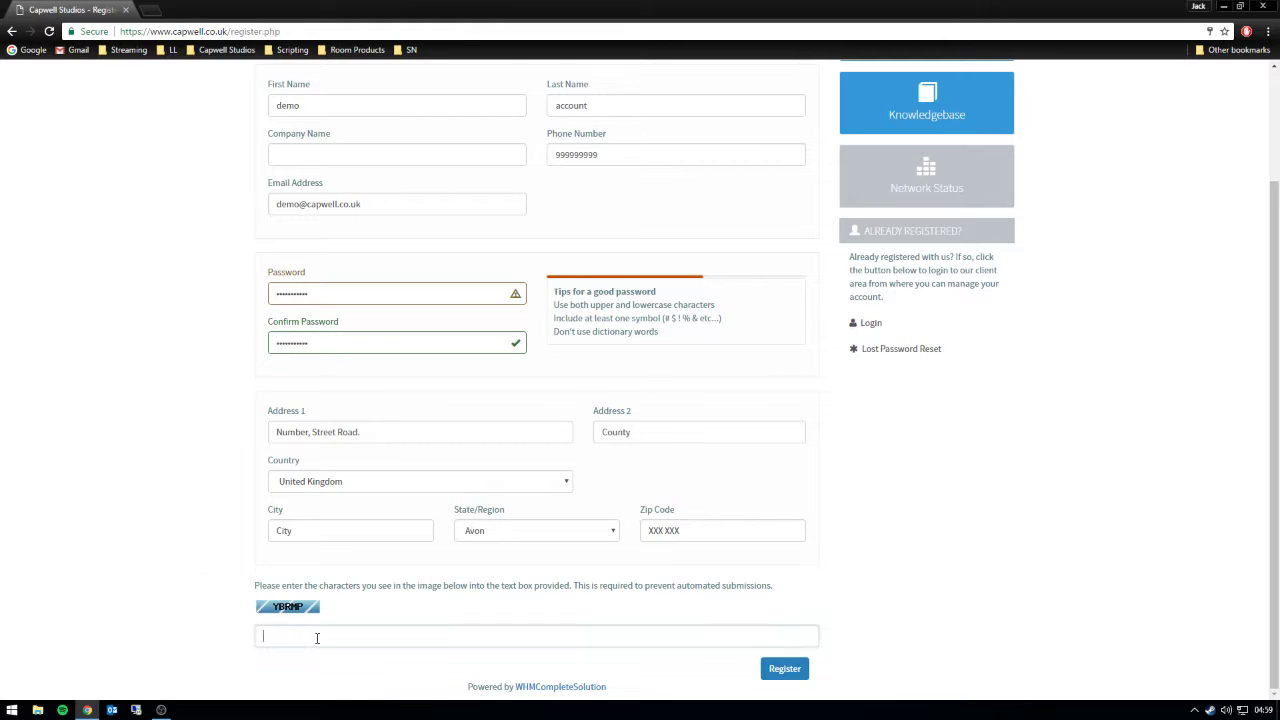
pyautogui.write('YB')
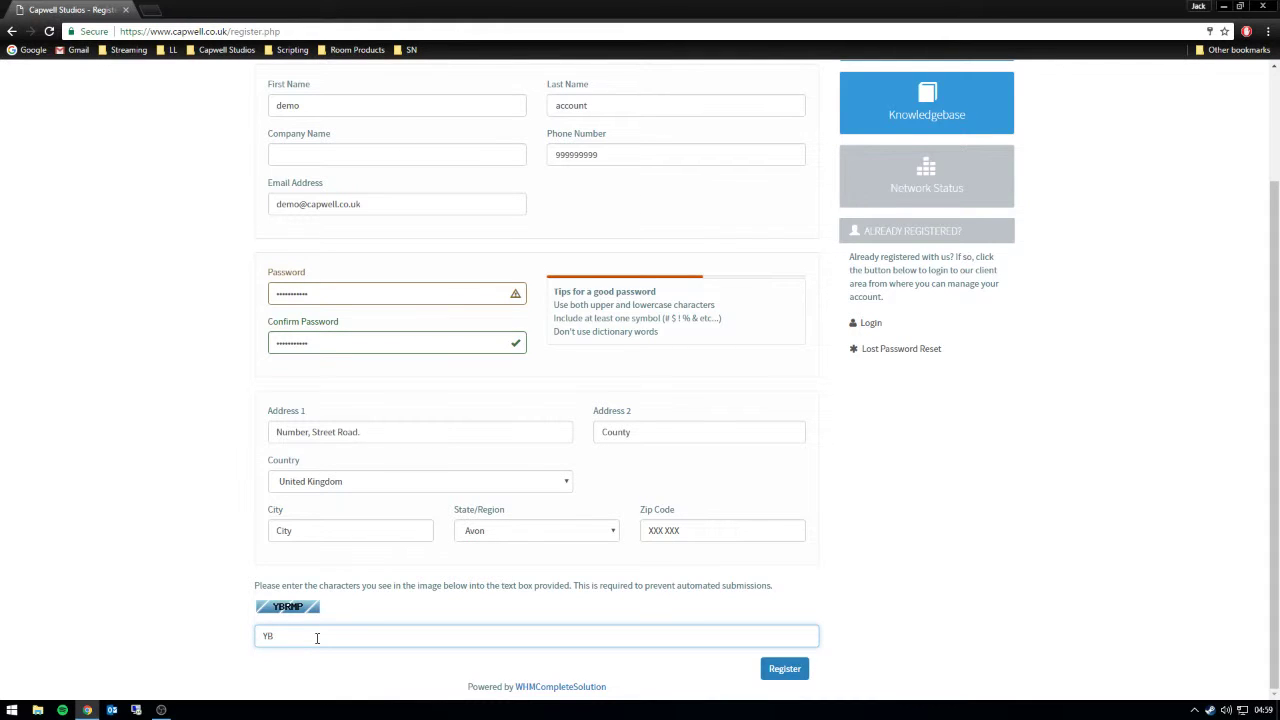
pyautogui.write('RMP')
pyautogui.click(785, 670)
# - Submit the registration, dismiss Chrome's save-password prompt and view Products & Services
pyautogui.click(785, 670)
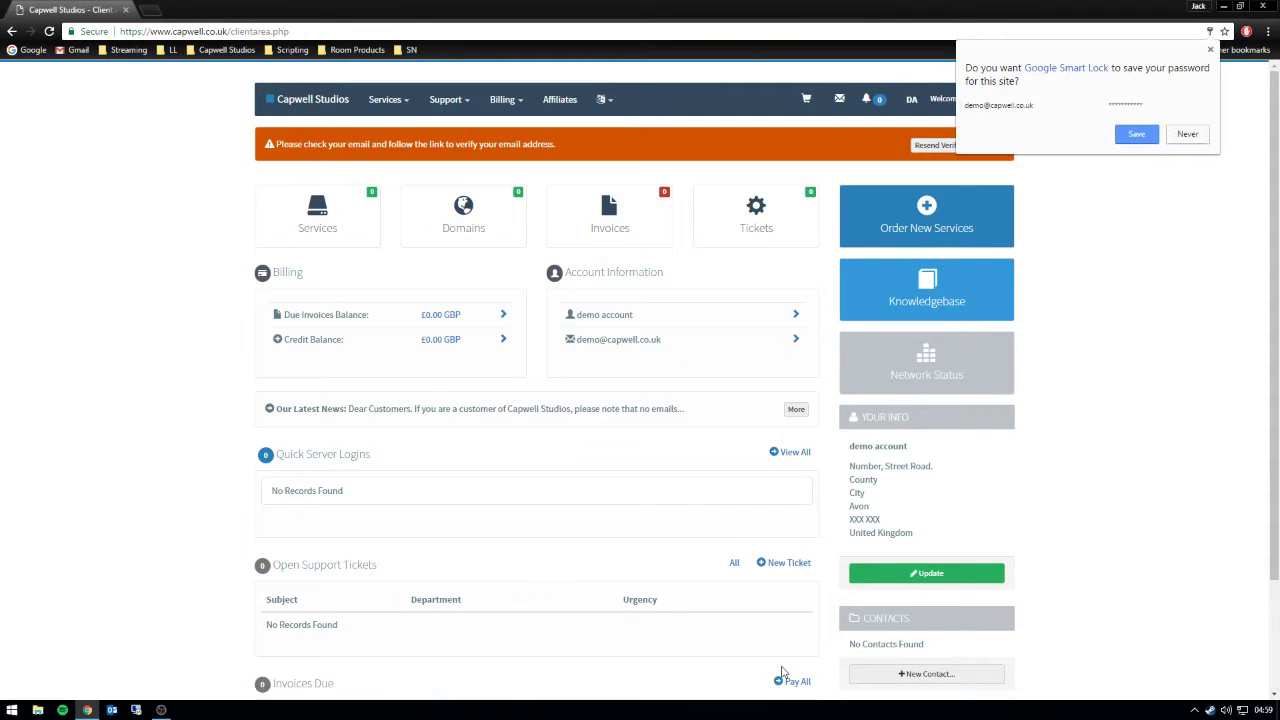
pyautogui.click(1196, 138)
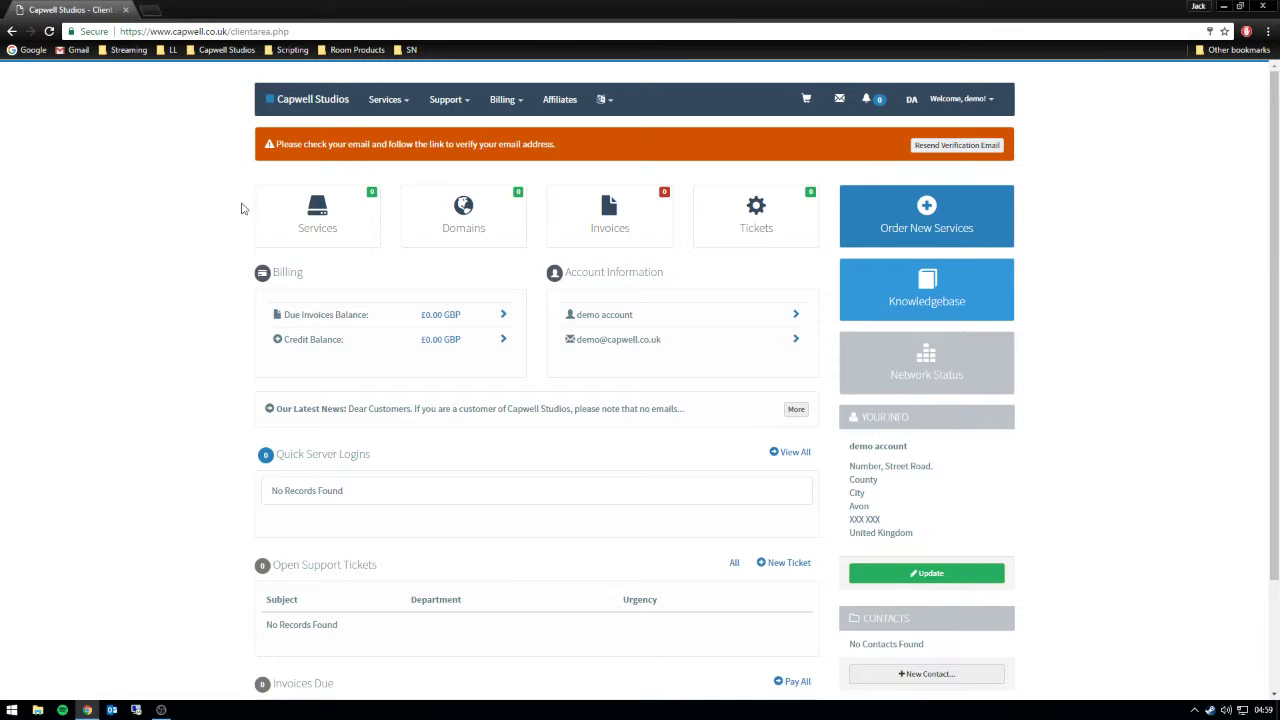
pyautogui.click(327, 222)
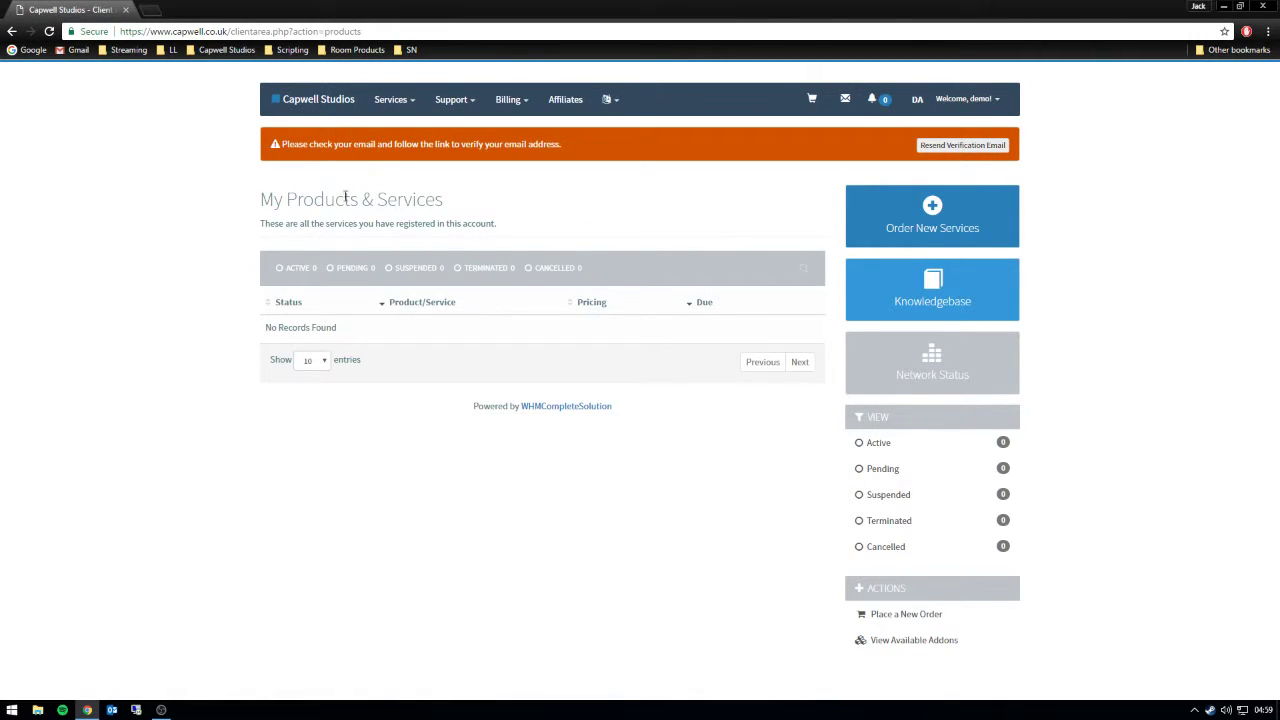
# - Order the £3.95 GBP I Plan from the Website Hosting page
pyautogui.click(384, 100)
pyautogui.click(390, 158)
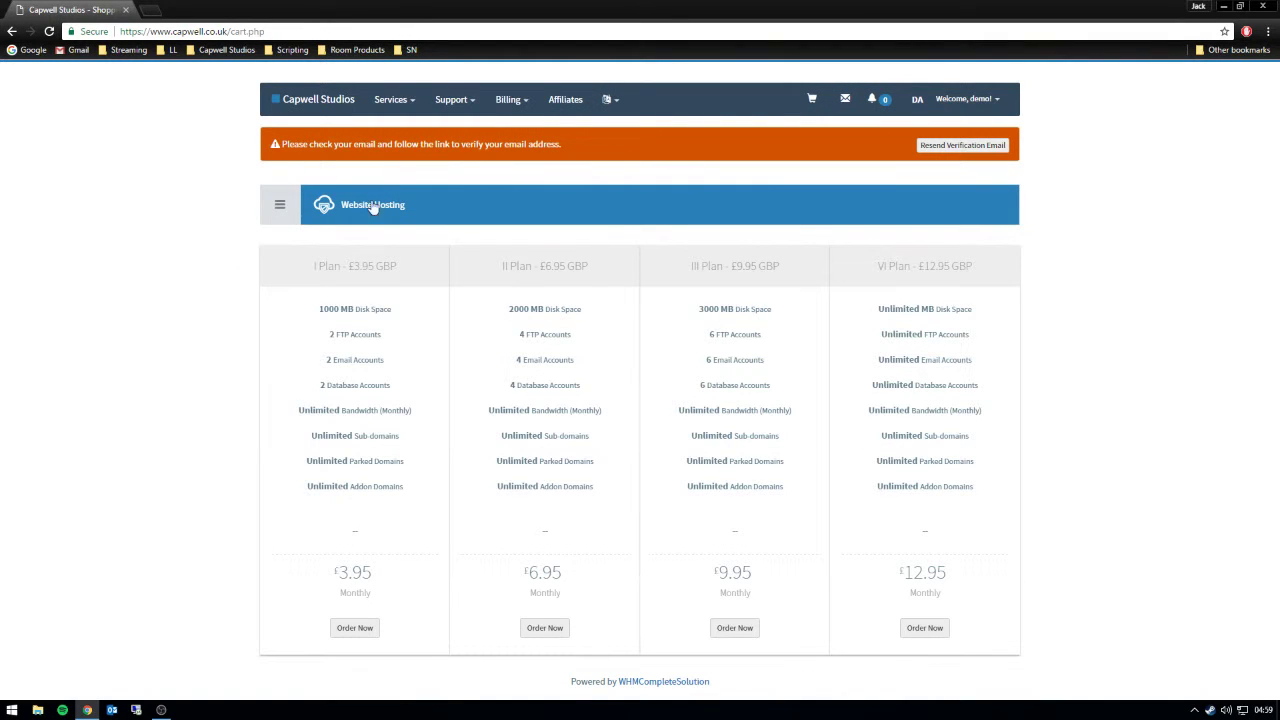
pyautogui.click(358, 628)
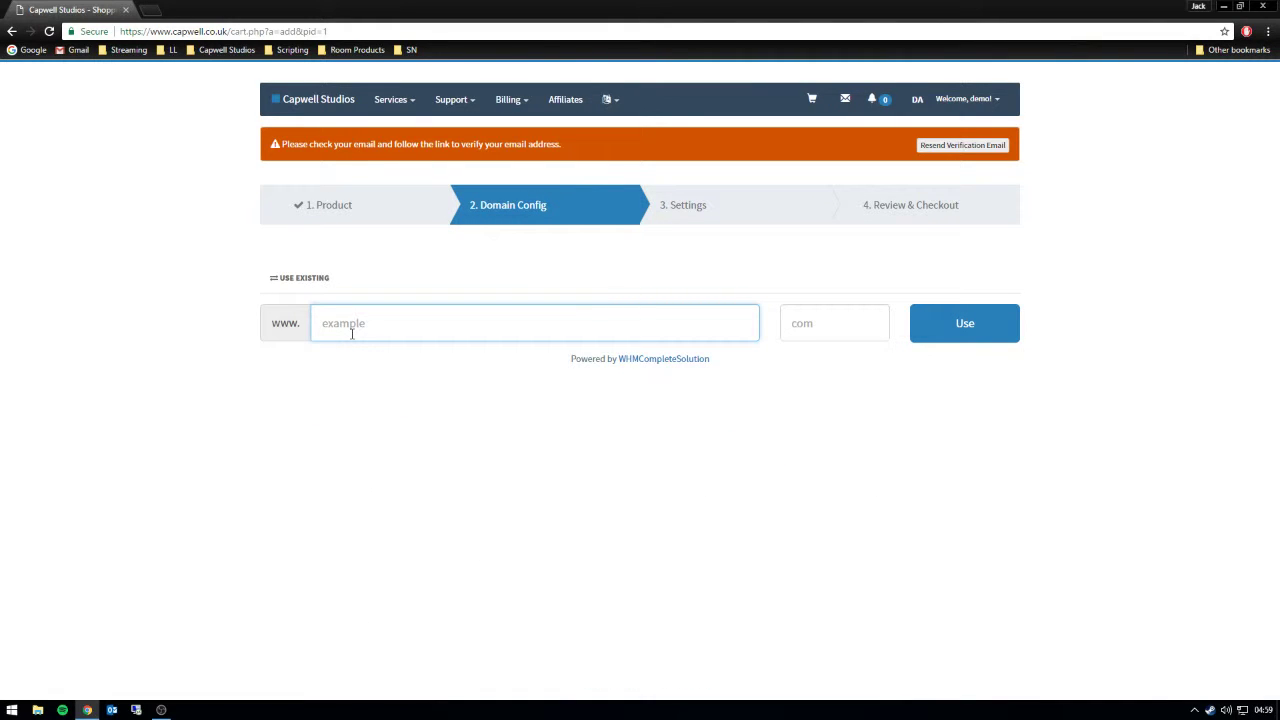
# - Replace the mistyped capwelldemo with demo-capwell.co.uk in the domain field
pyautogui.write('capwelldemo')
pyautogui.moveTo(428, 318); pyautogui.dragTo(236, 318)
pyautogui.press('BackSpace')
pyautogui.write('demo-capwell.co.uk')
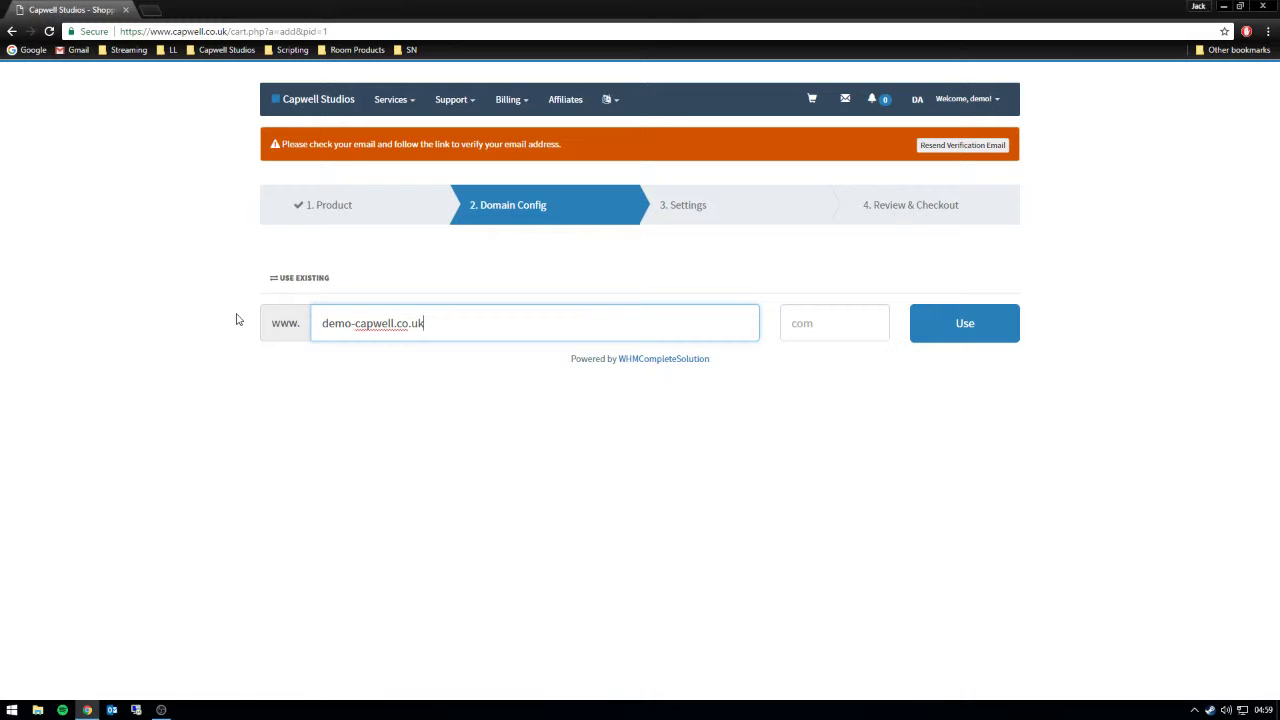
# - Move .co.uk into the extension field, use demo-capwell and continue to checkout
pyautogui.click(802, 322)
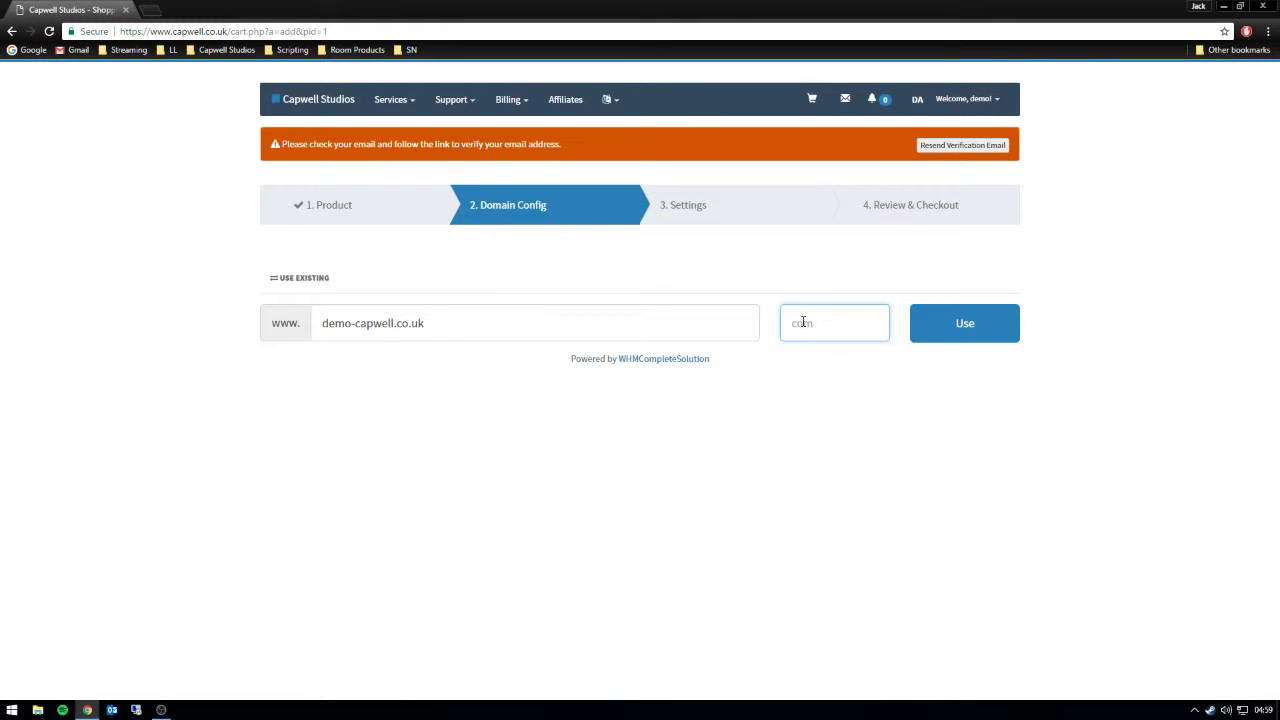
pyautogui.click(349, 323)
pyautogui.moveTo(396, 323); pyautogui.dragTo(579, 323)
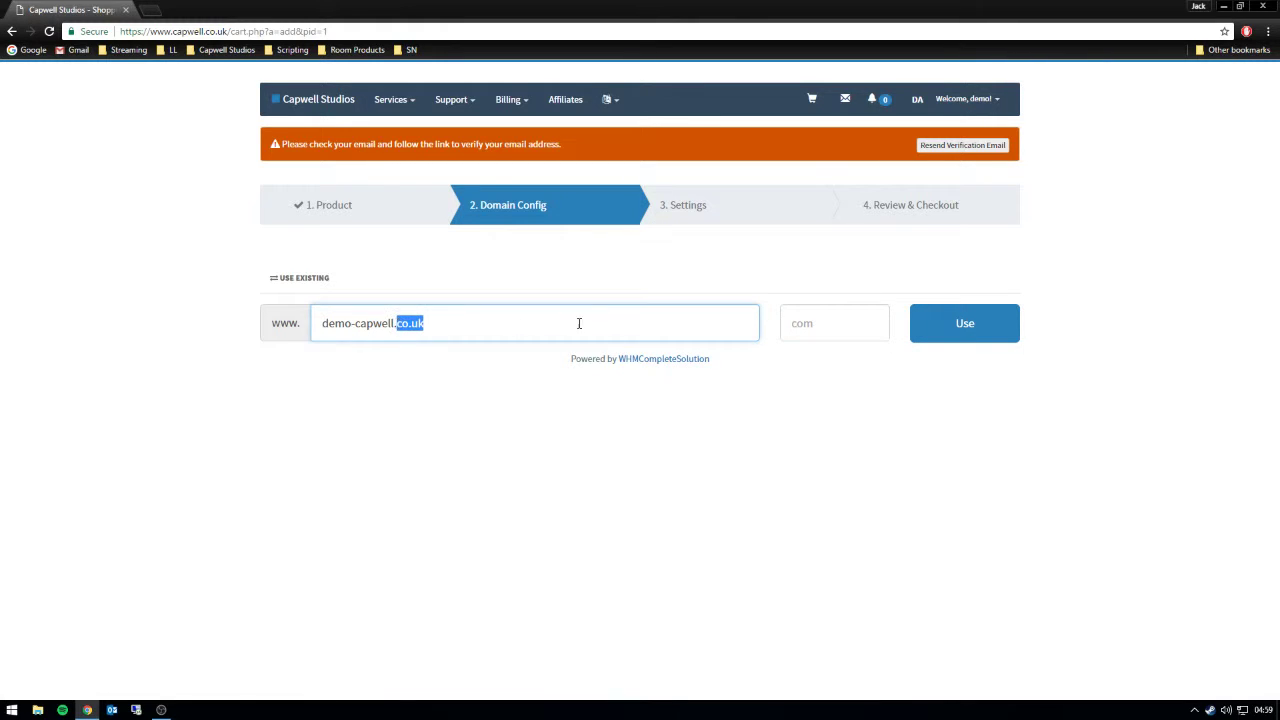
pyautogui.hotkey('ctrl', 'c')
pyautogui.click(787, 323)
pyautogui.hotkey('ctrl', 'v')
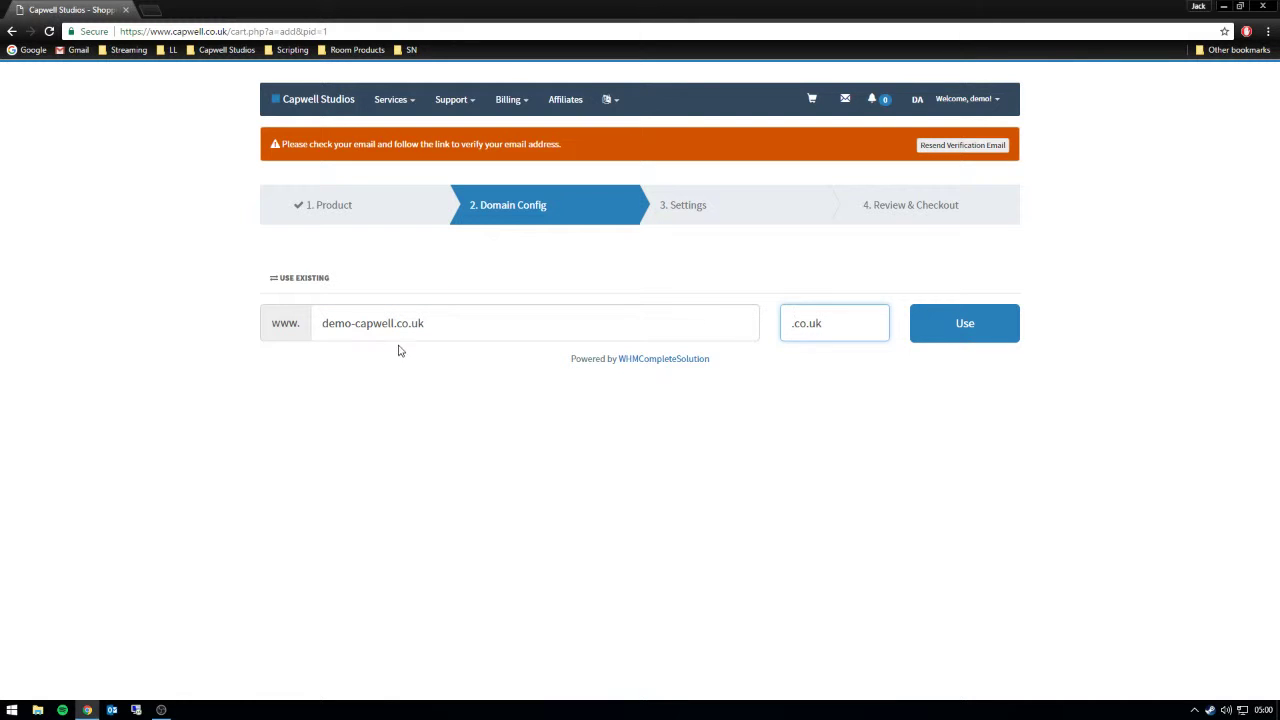
pyautogui.click(469, 326)
pyautogui.press('BackSpace')
pyautogui.press('BackSpace')
pyautogui.press('BackSpace')
pyautogui.press('BackSpace')
pyautogui.press('BackSpace')
pyautogui.press('BackSpace')
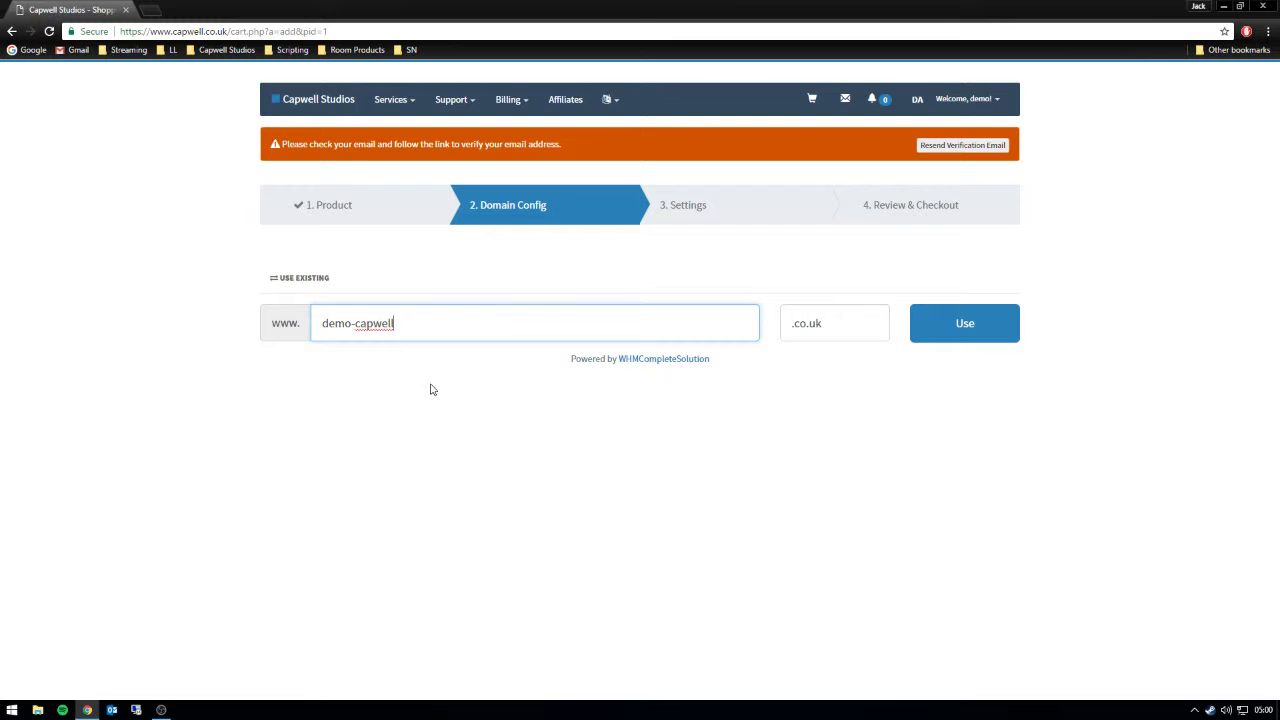
pyautogui.click(433, 390)
pyautogui.click(955, 325)
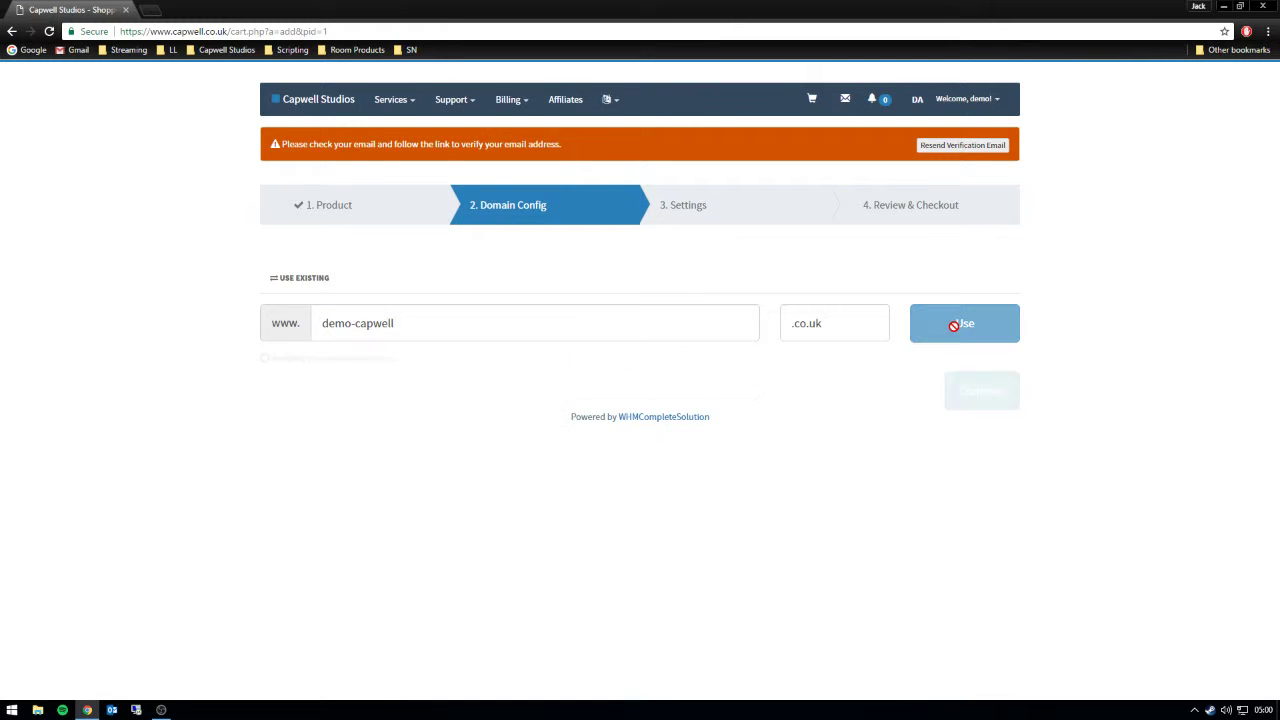
pyautogui.click(980, 388)
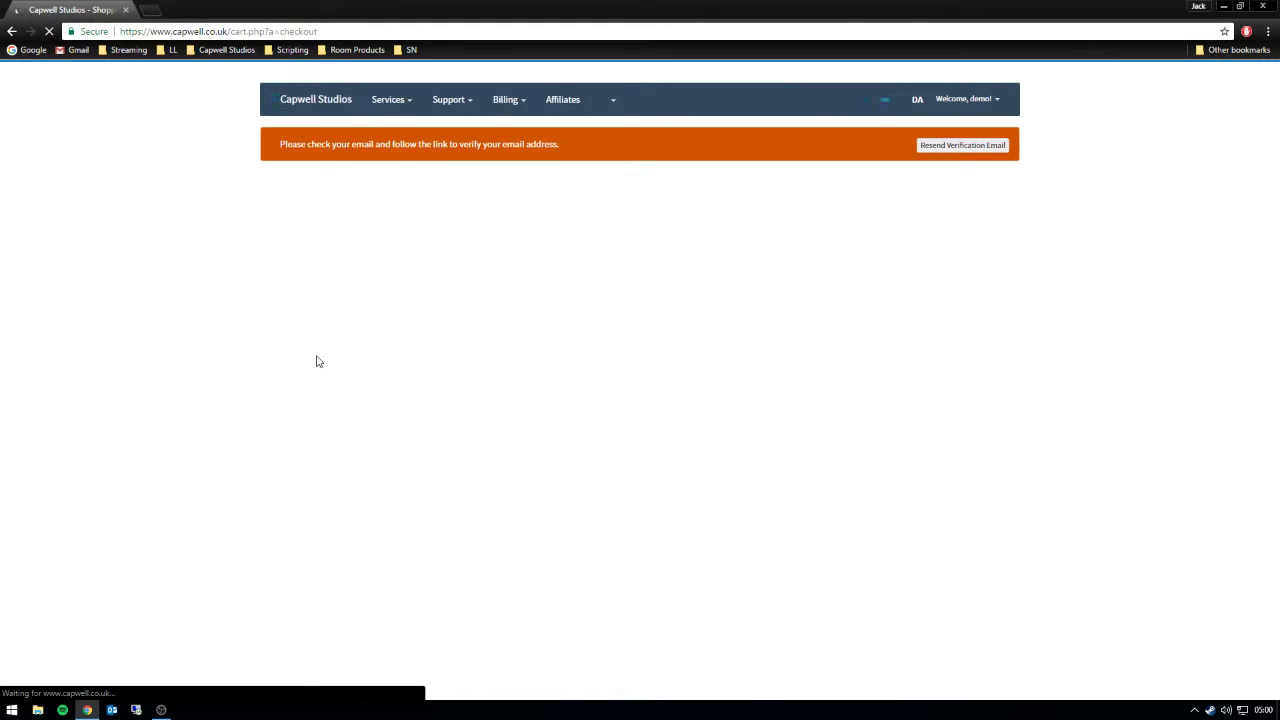
# - Apply the saved 100% recurring discount code, bringing today's total to £0.00 GBP
pyautogui.moveTo(860, 336); pyautogui.dragTo(786, 337)
pyautogui.moveTo(941, 388); pyautogui.dragTo(1085, 446)
pyautogui.click(1088, 447)
pyautogui.click(889, 474)
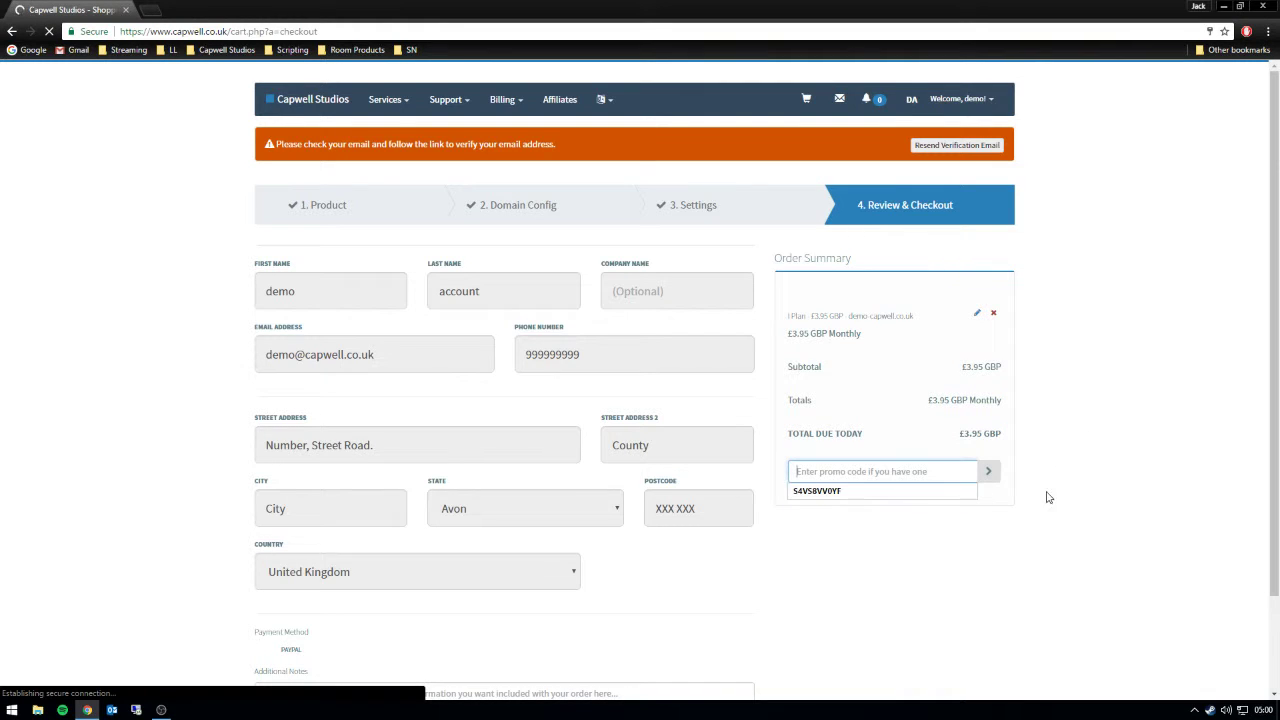
pyautogui.click(854, 497)
pyautogui.click(993, 474)
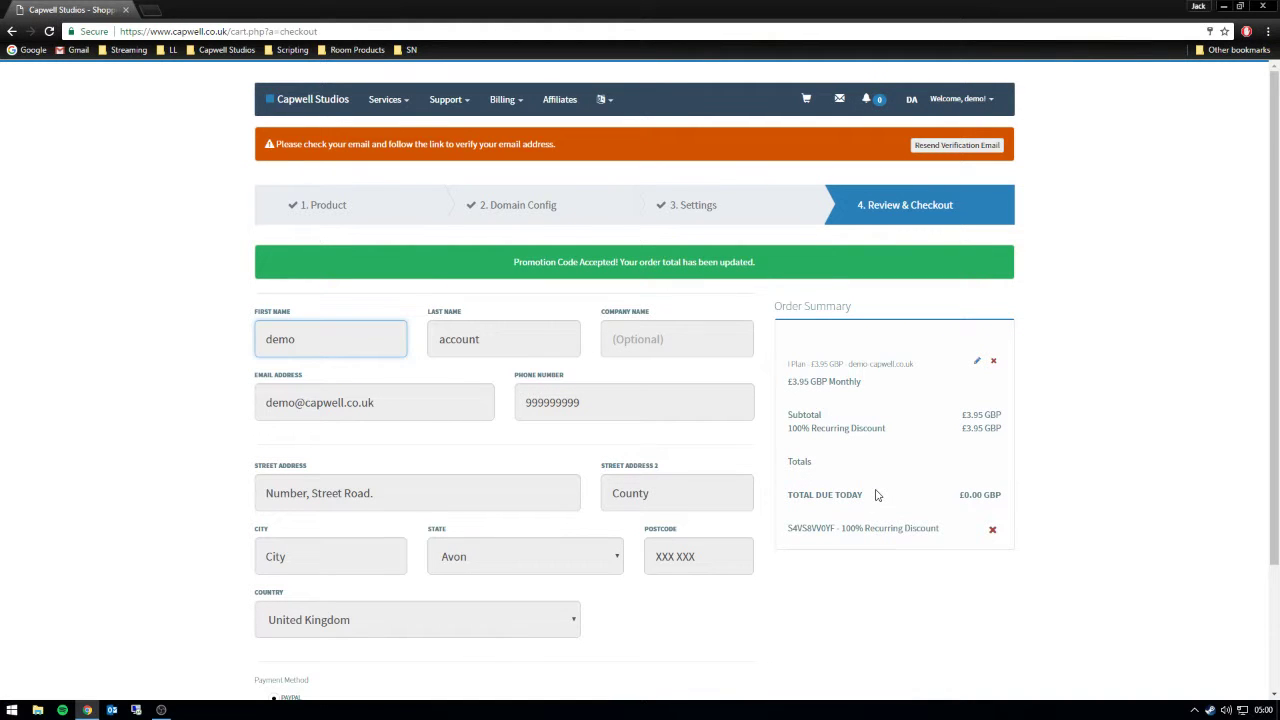
# - Add a note that support or administrators can see it when approving the order
pyautogui.scroll(-3, 869, 460)
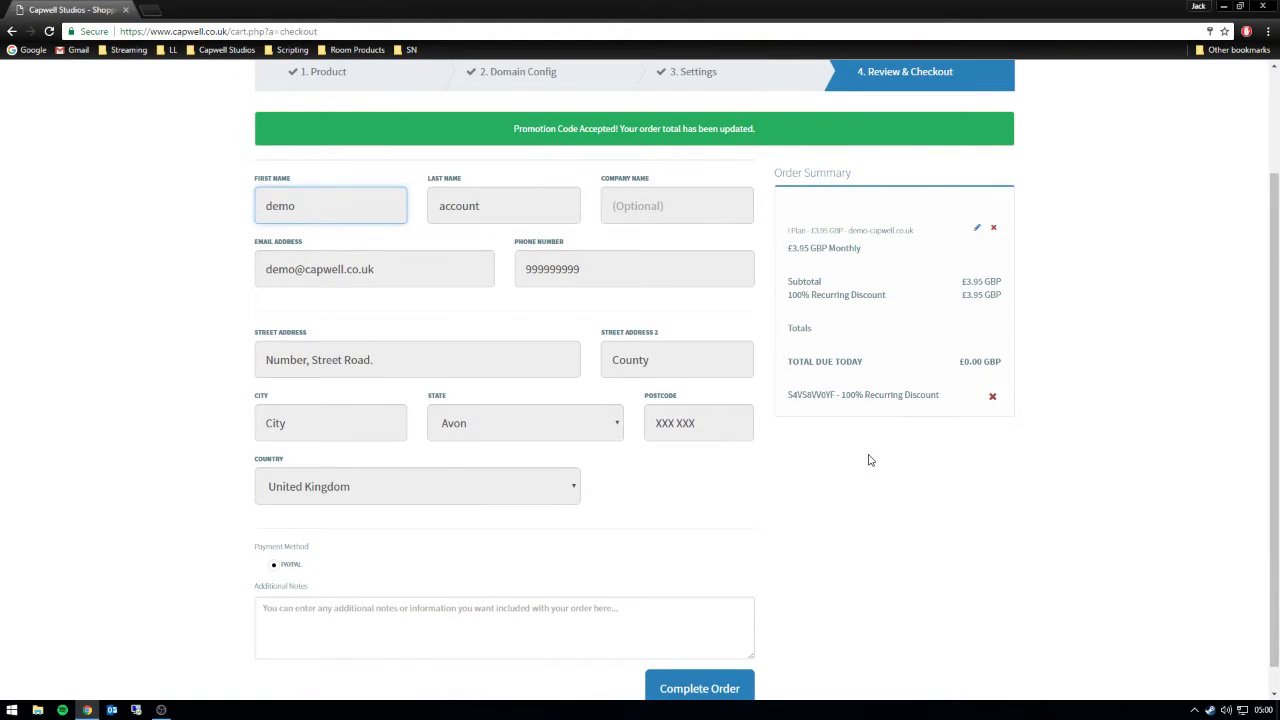
pyautogui.click(344, 593)
pyautogui.write('Yo')
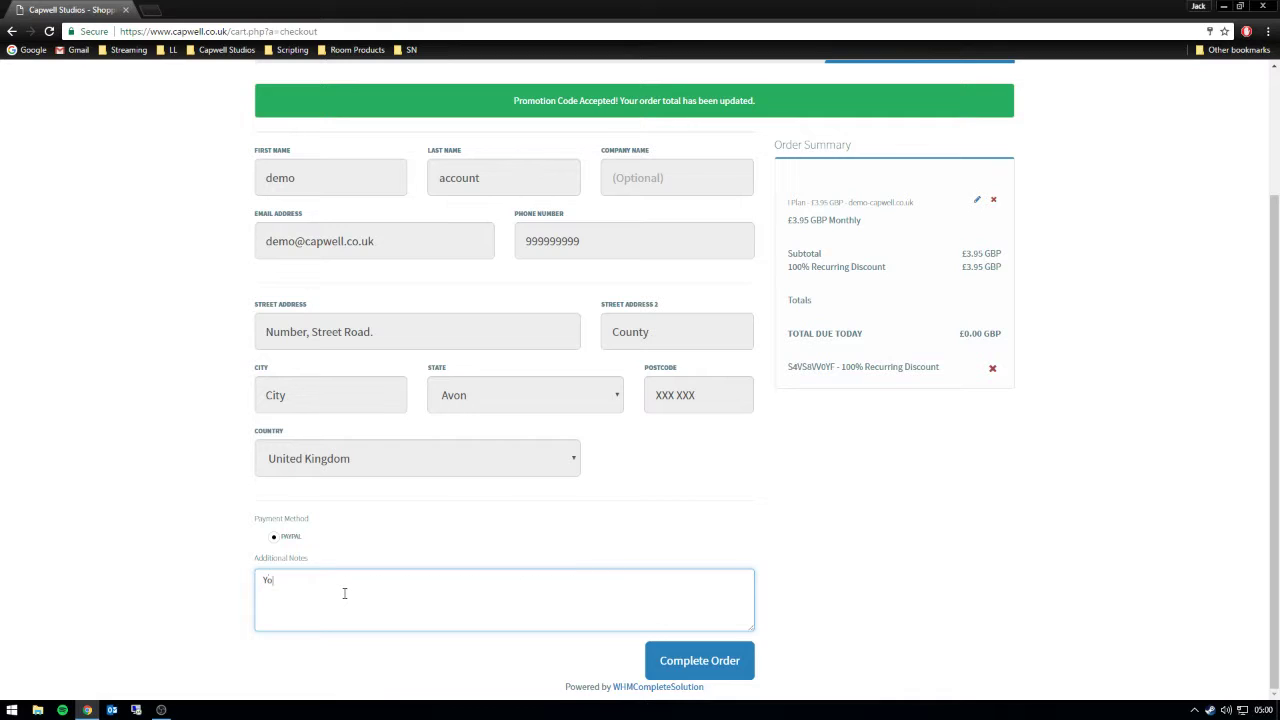
pyautogui.write('u may enter additional notes for support or administra')
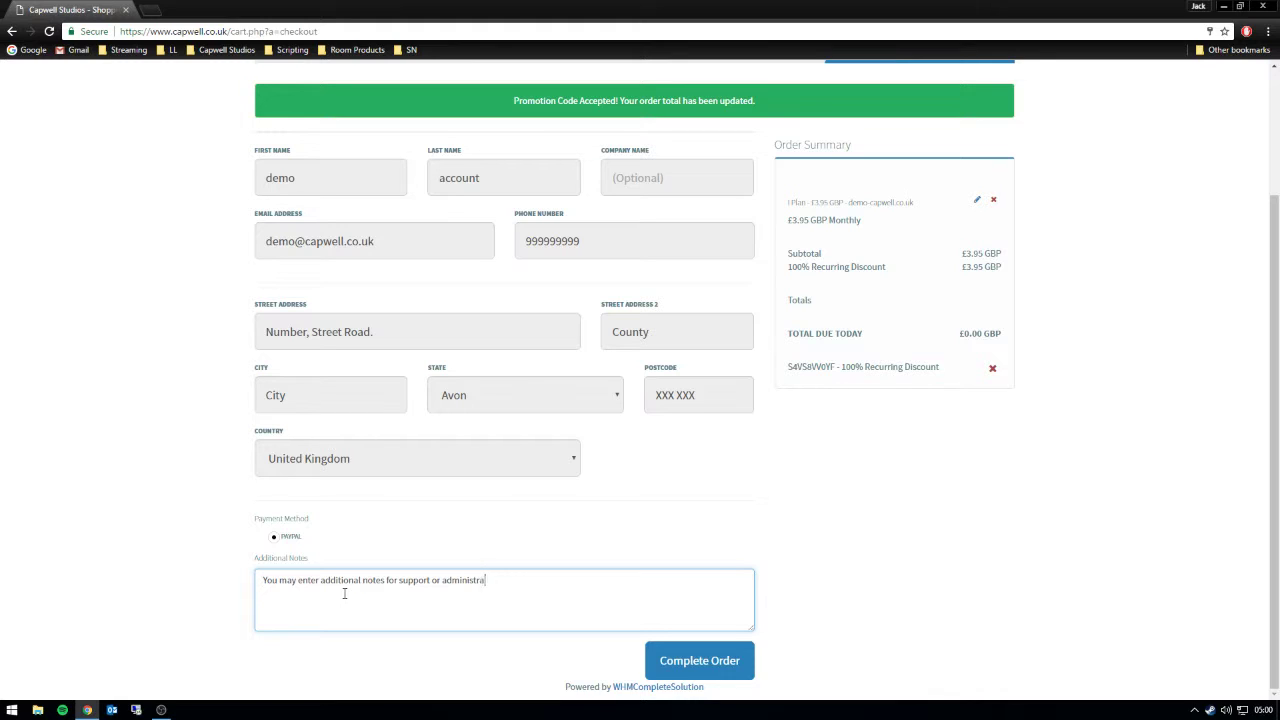
pyautogui.write('tors to see W')
pyautogui.press('BackSpace')
pyautogui.press('BackSpace')
pyautogui.write(', when approving your order')
pyautogui.click(886, 563)
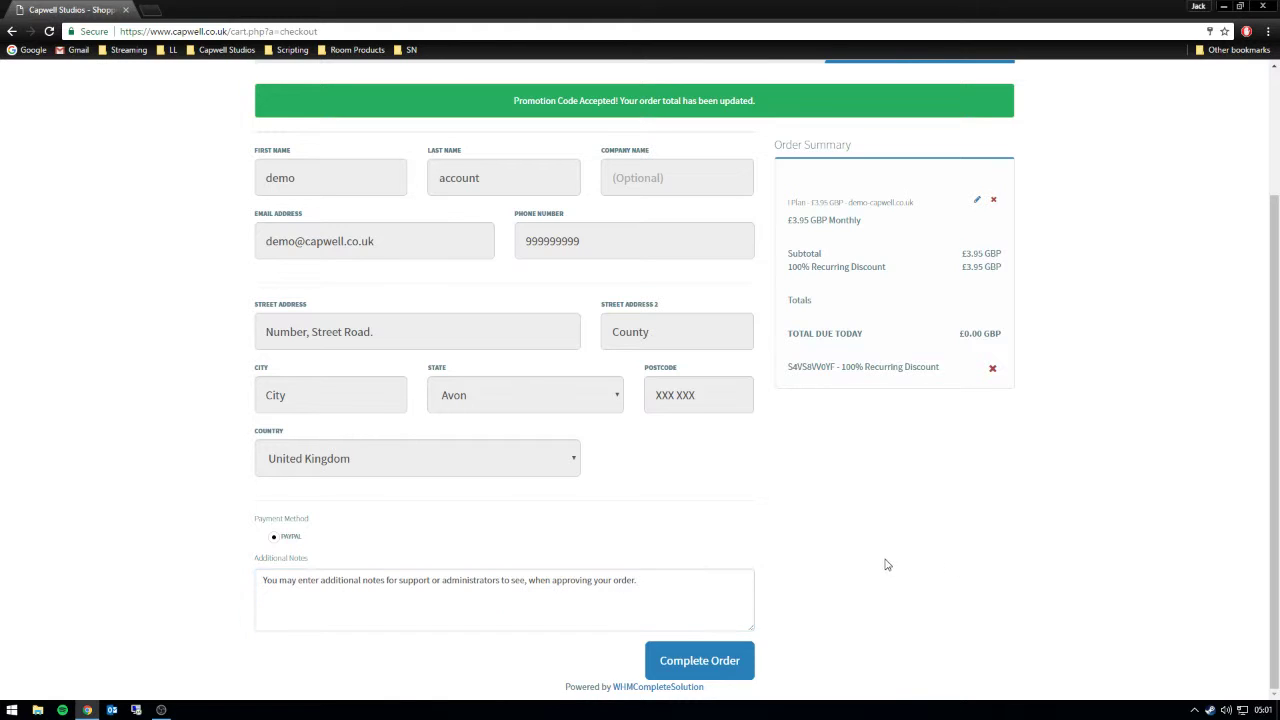
# - Place the £0.00 discounted I Plan order with Complete Order
pyautogui.click(705, 661)
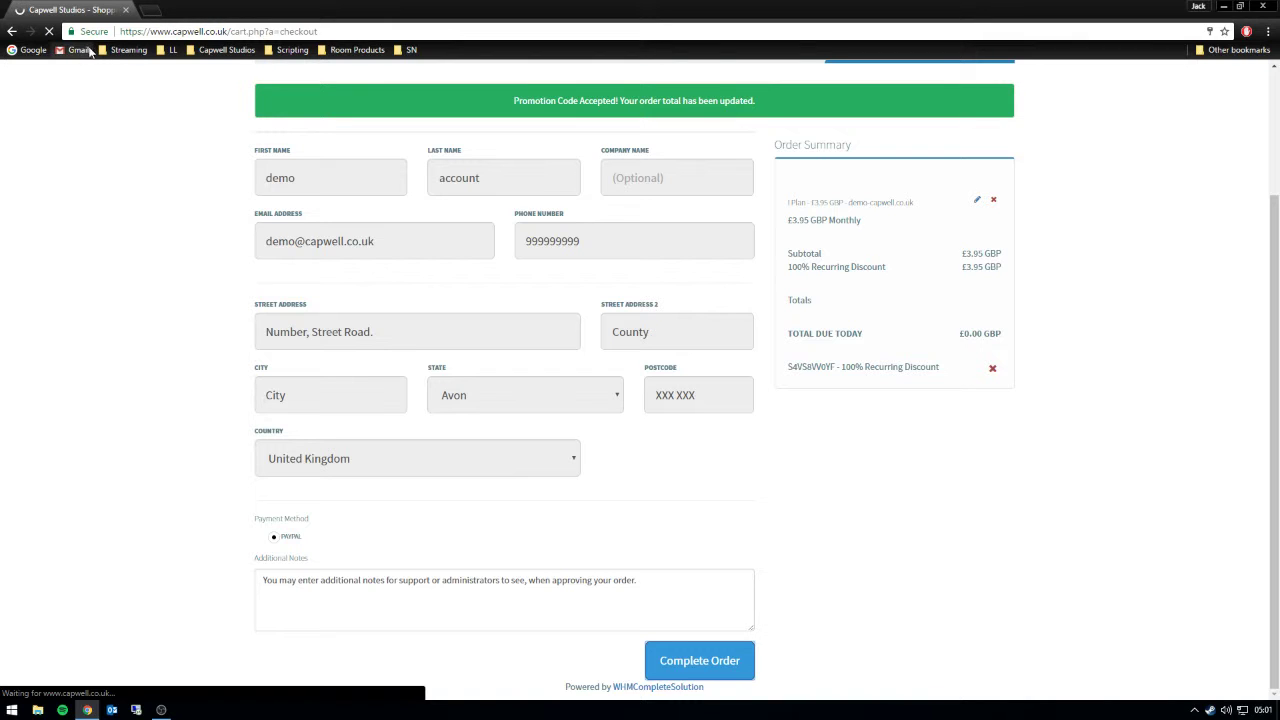
# - Load agar.io in a new Chrome tab
pyautogui.click(150, 11)
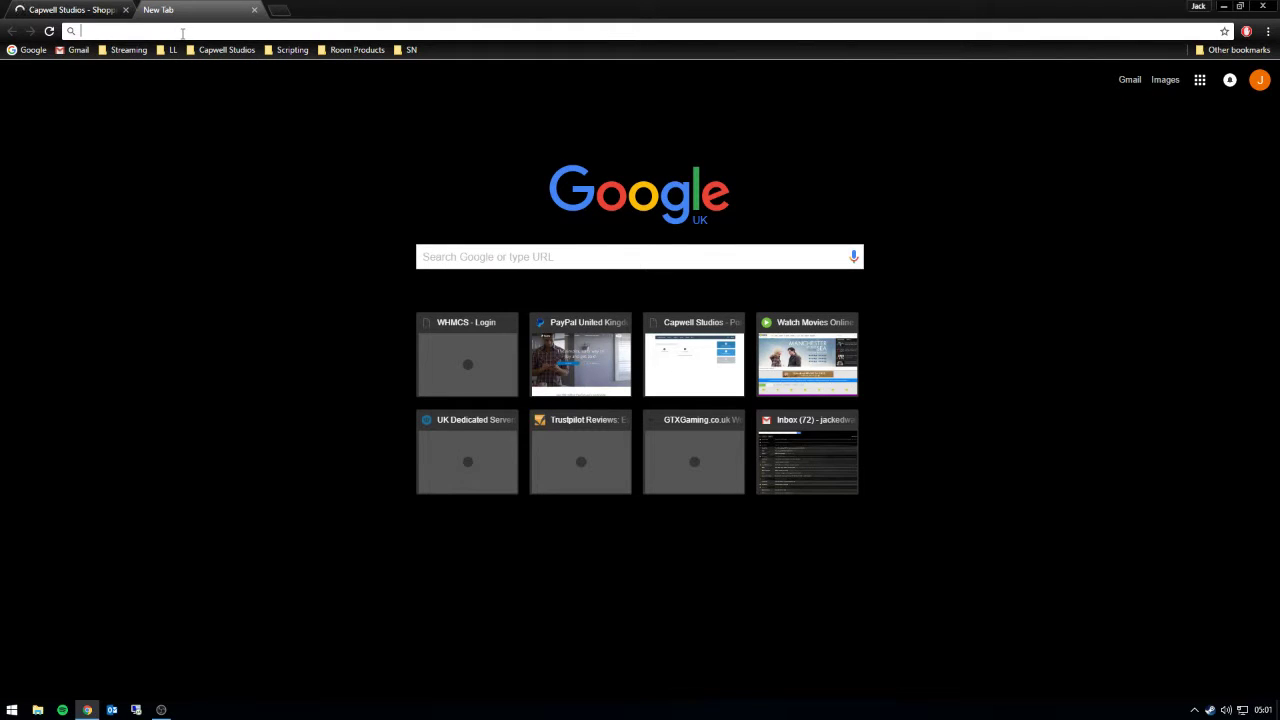
pyautogui.write('ag')
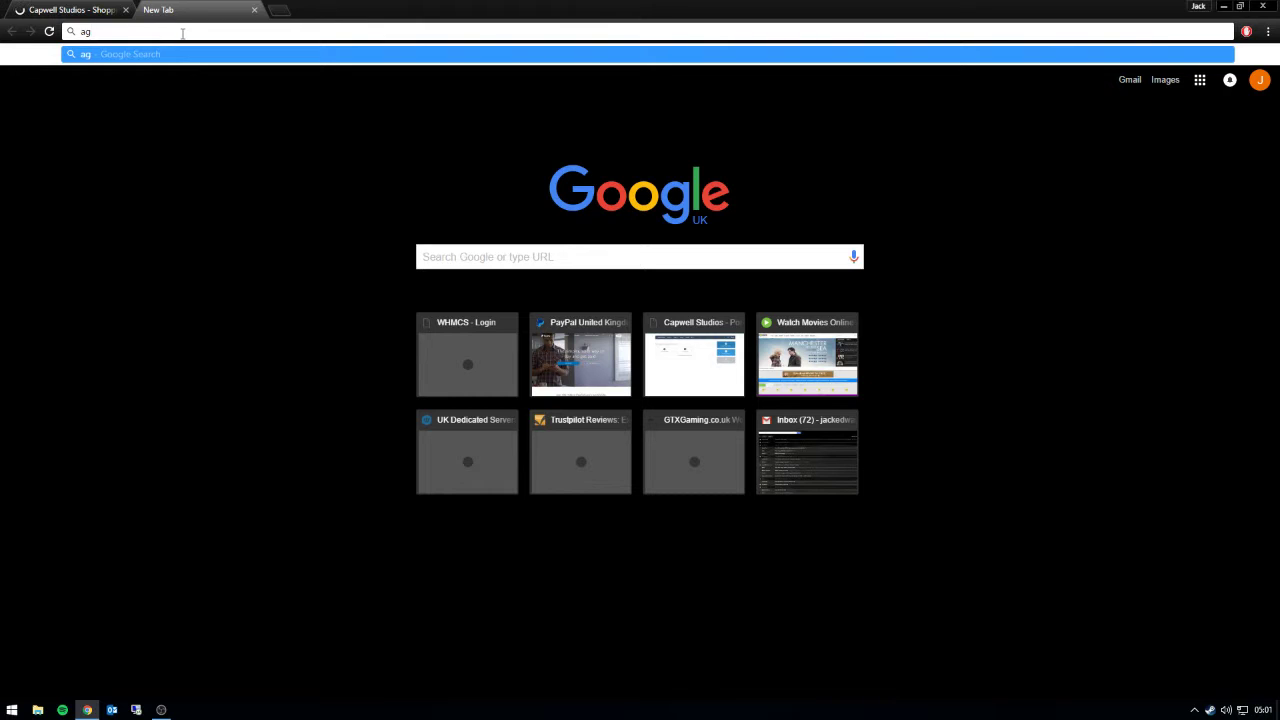
pyautogui.write('ar.io')
pyautogui.press('Return')
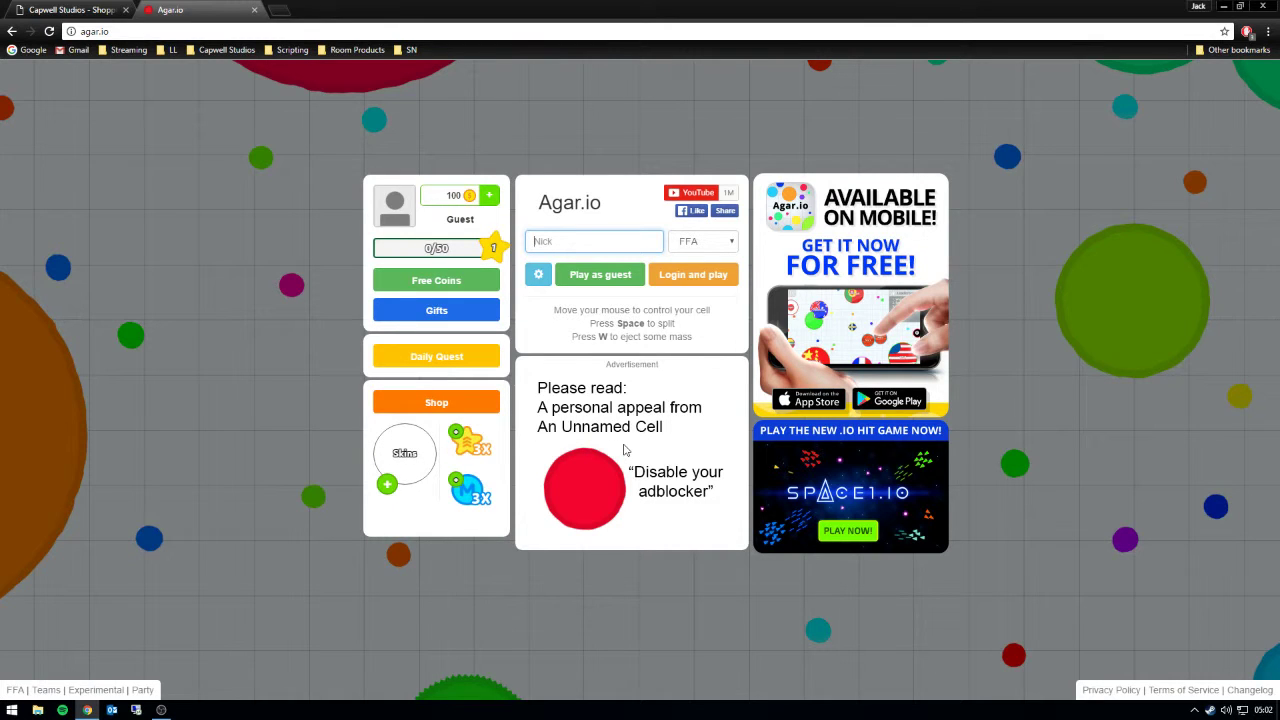
# - Close Agar.io and open My Products & Services to see the active demo-capwell.co.uk I Plan
pyautogui.hotkey('ctrl', 'w')
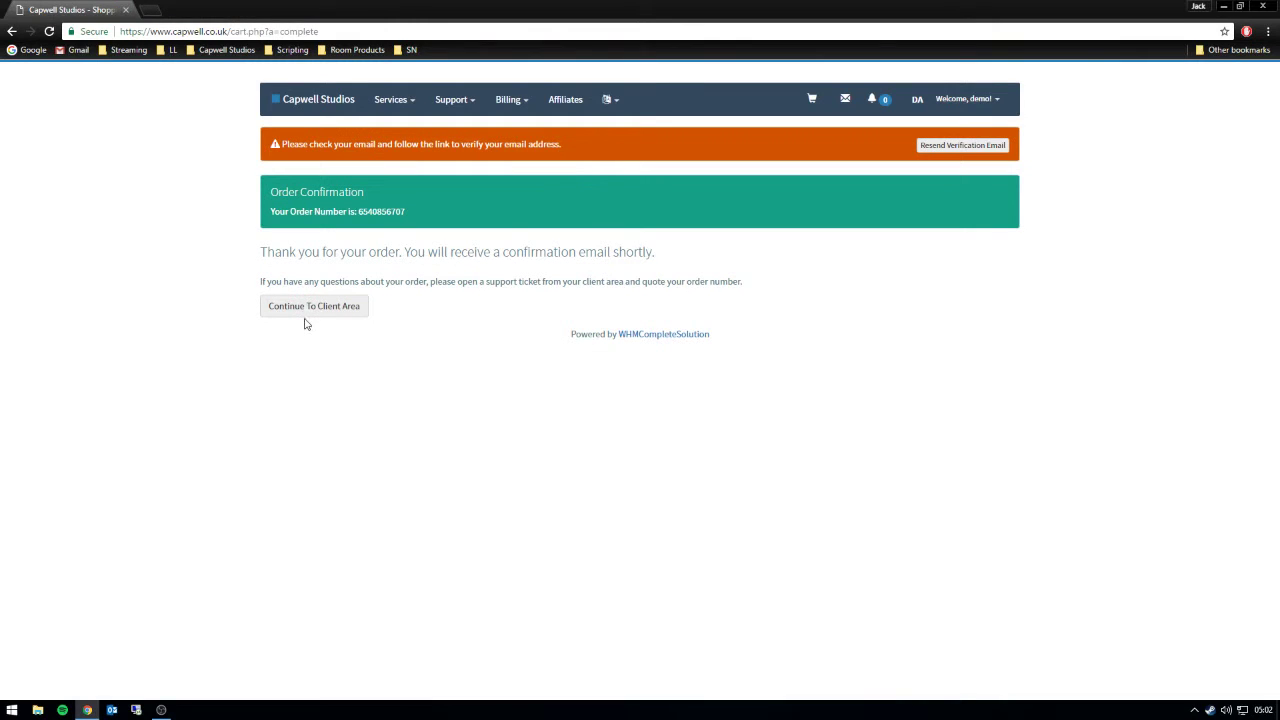
pyautogui.moveTo(405, 212); pyautogui.dragTo(780, 295)
pyautogui.click(235, 209)
pyautogui.click(780, 295)
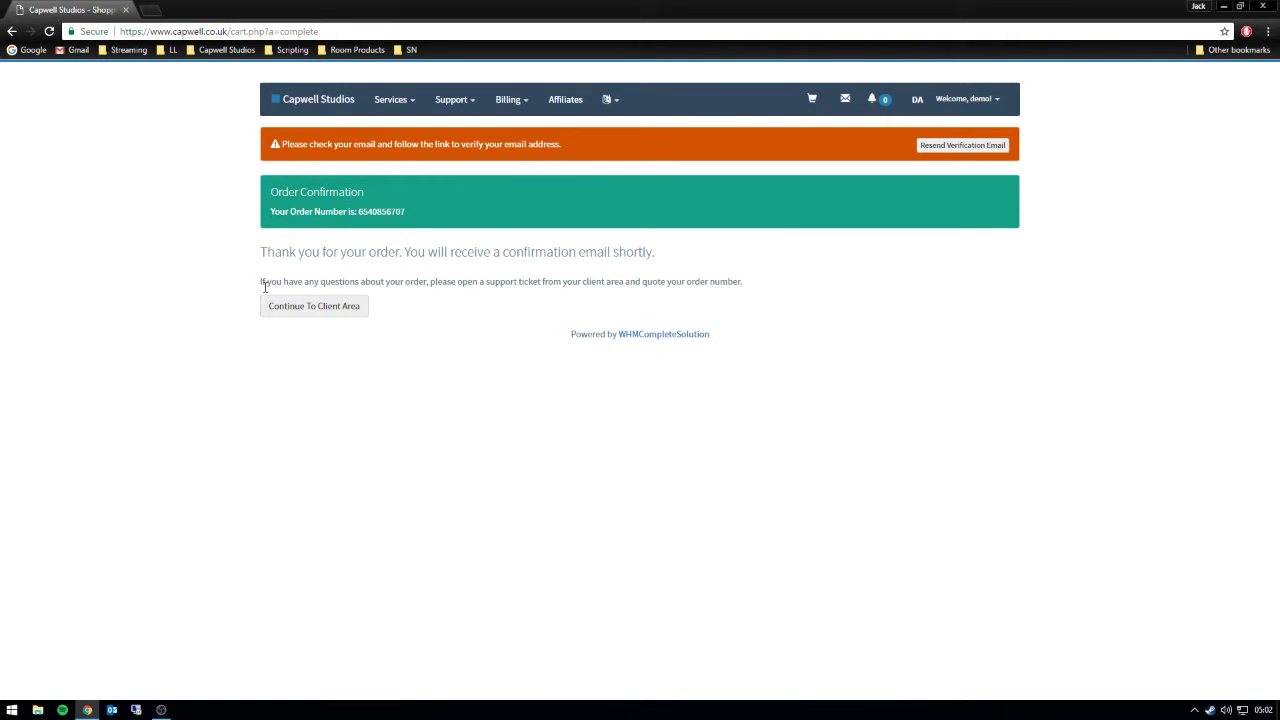
pyautogui.click(352, 306)
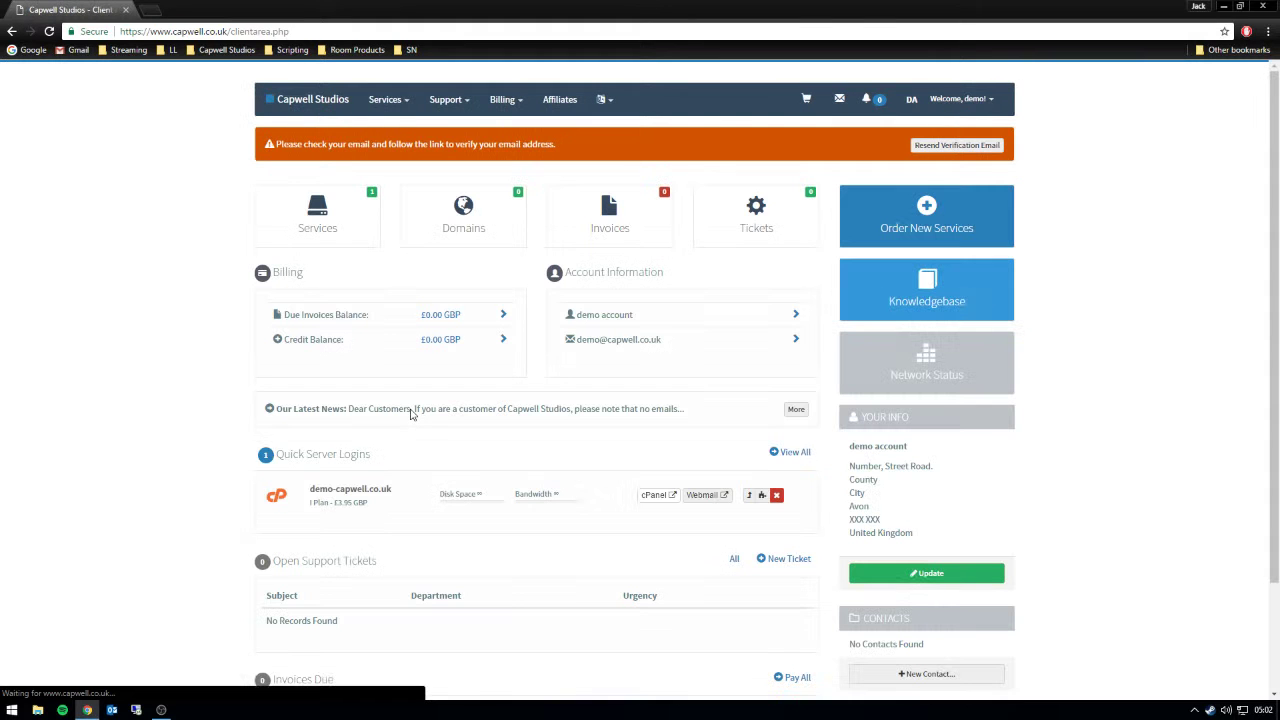
pyautogui.click(333, 236)
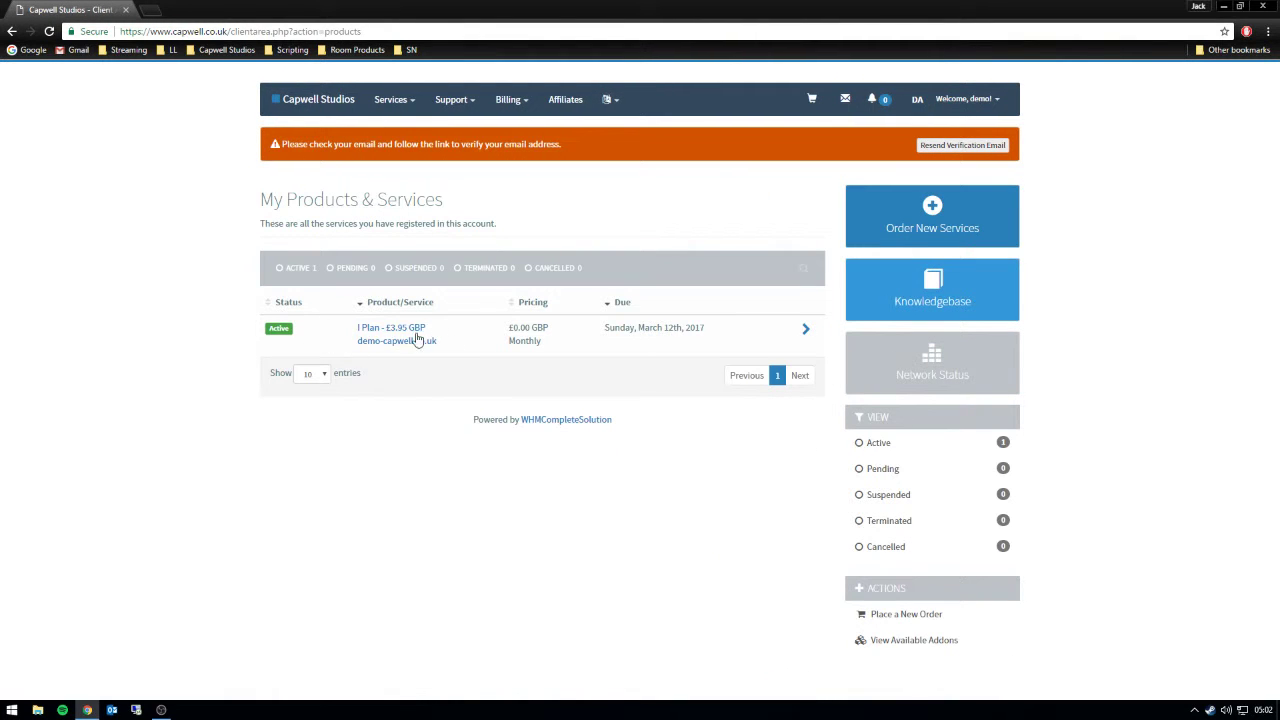
# - Open the I Plan hosting service details and review its billing overview
pyautogui.click(806, 334)
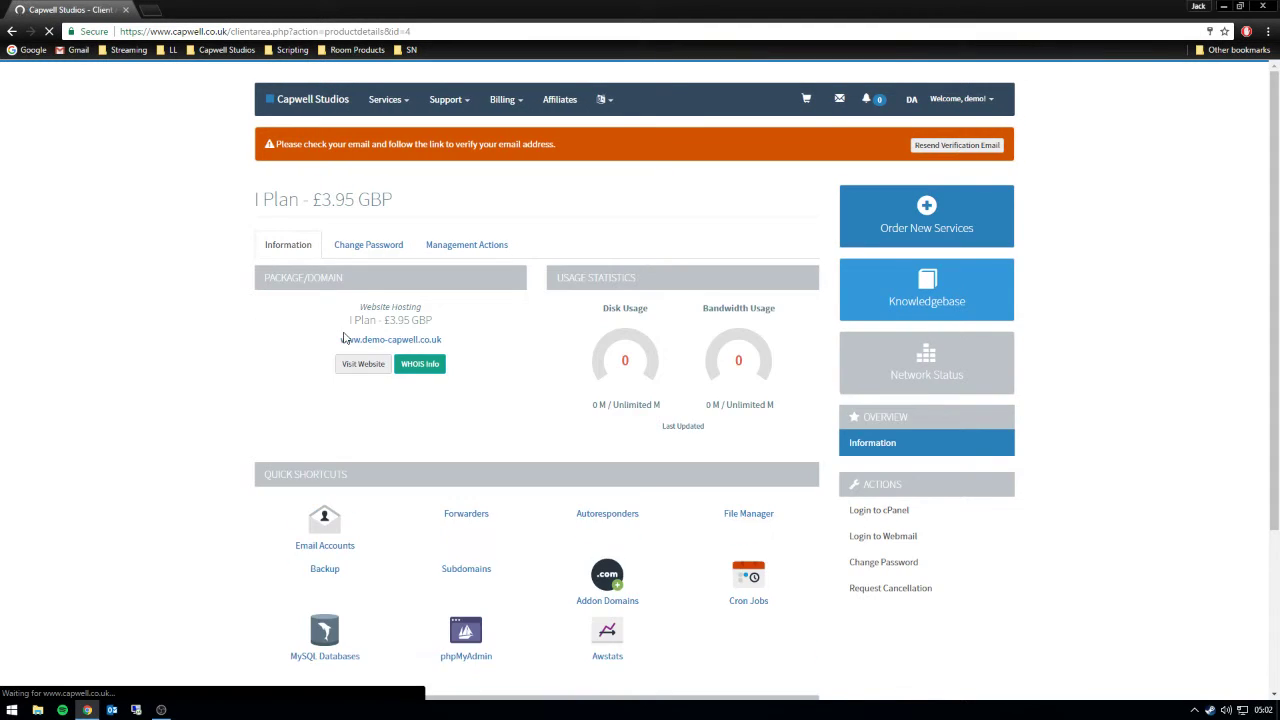
pyautogui.scroll(-1, 254, 354)
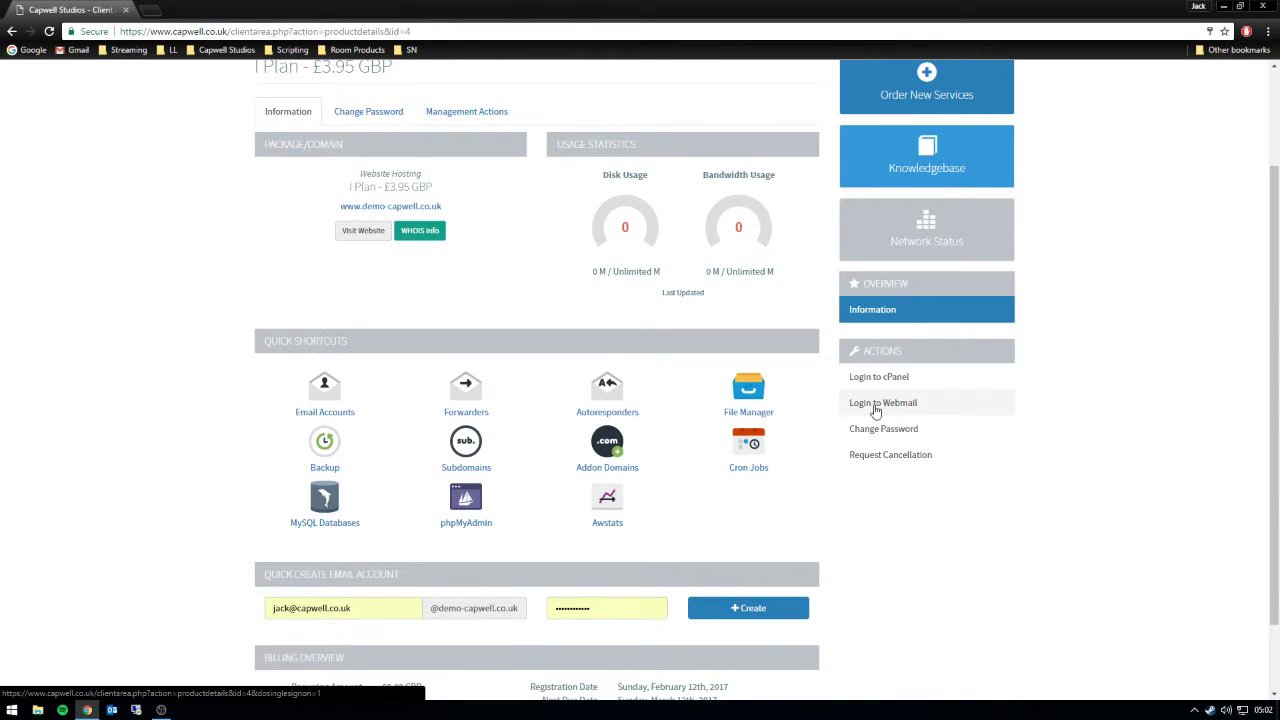
pyautogui.scroll(-1, 871, 462)
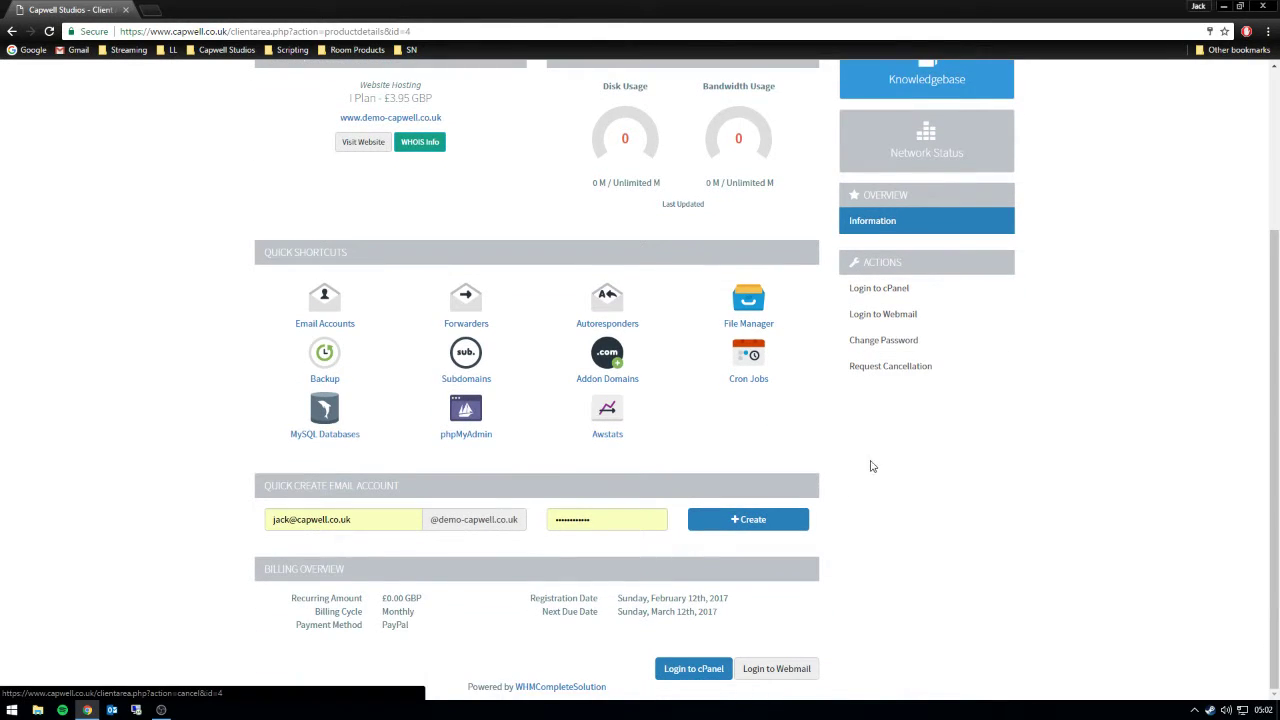
pyautogui.moveTo(740, 617); pyautogui.dragTo(260, 605)
pyautogui.click(252, 610)
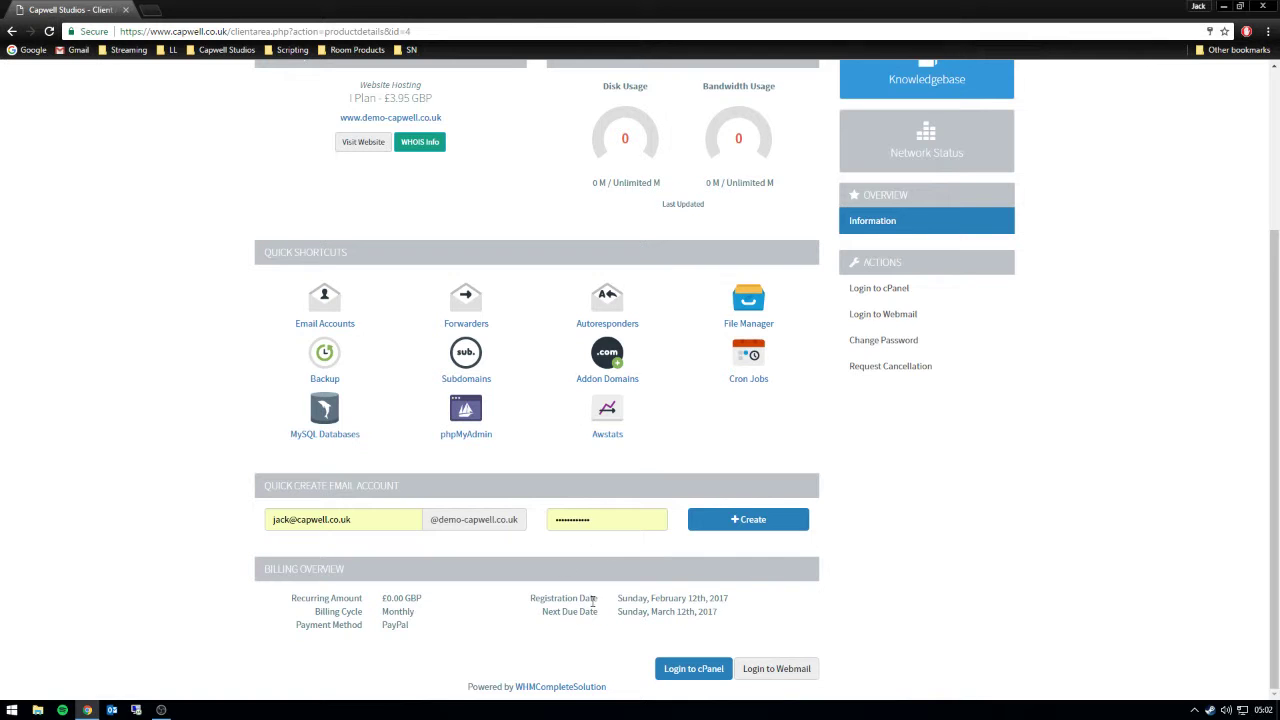
pyautogui.scroll(3, 593, 593)
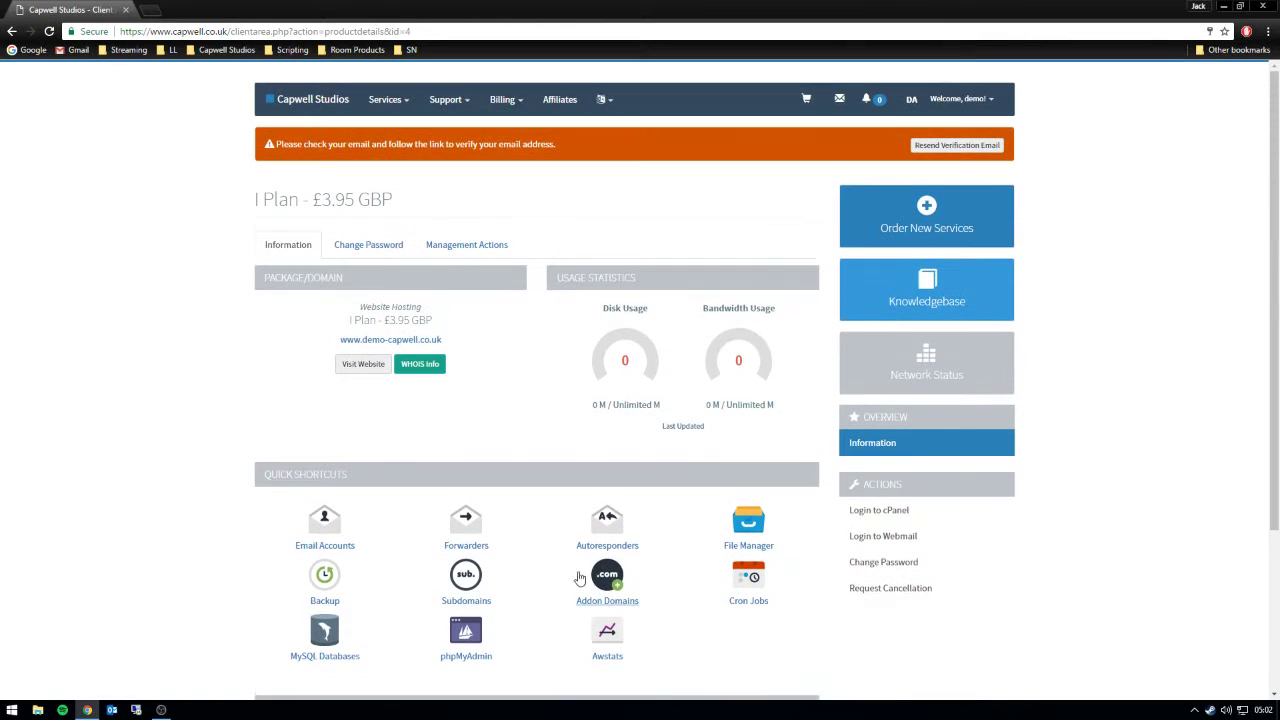
# - View the Change Password tab, then choose Request Cancellation under Management Actions
pyautogui.click(382, 247)
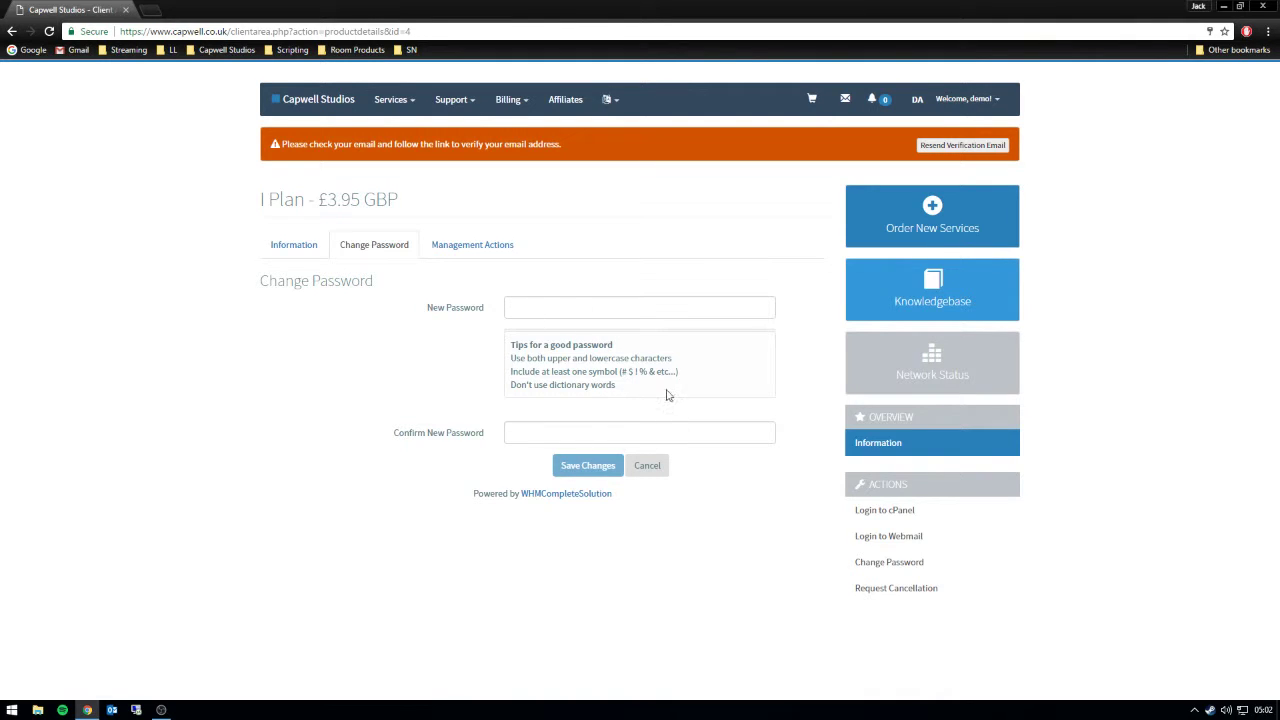
pyautogui.click(494, 246)
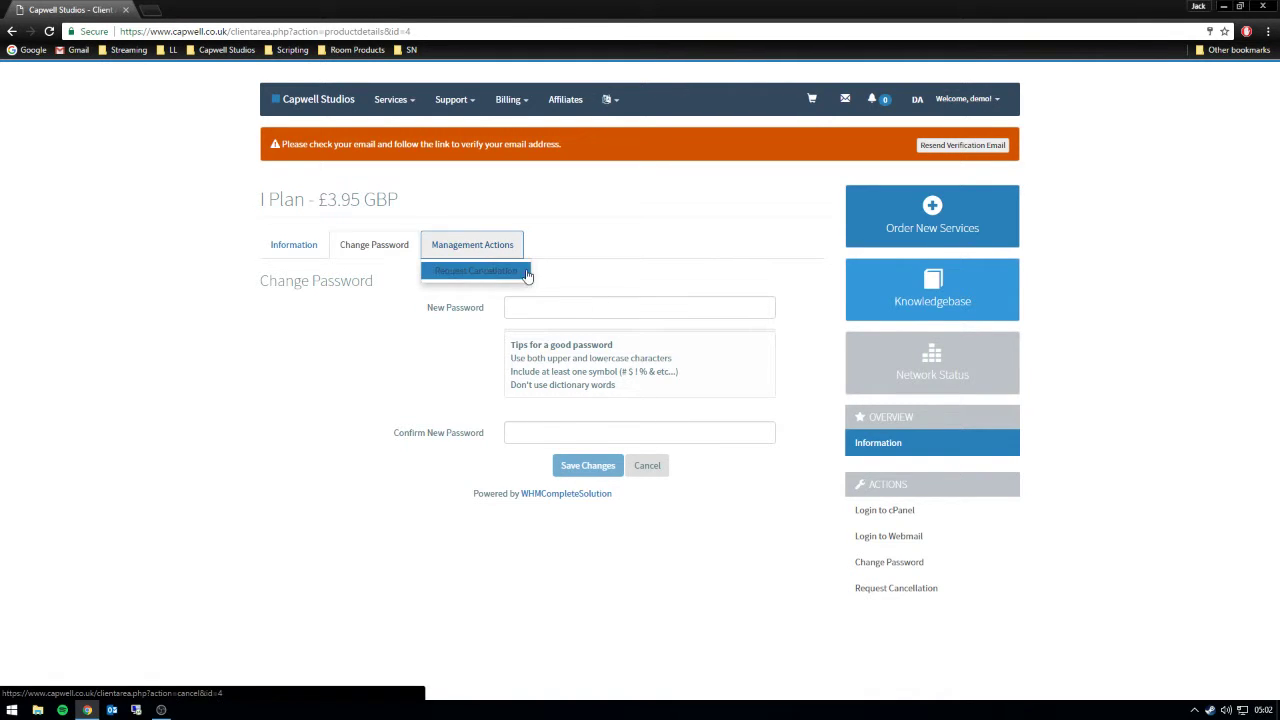
pyautogui.click(435, 273)
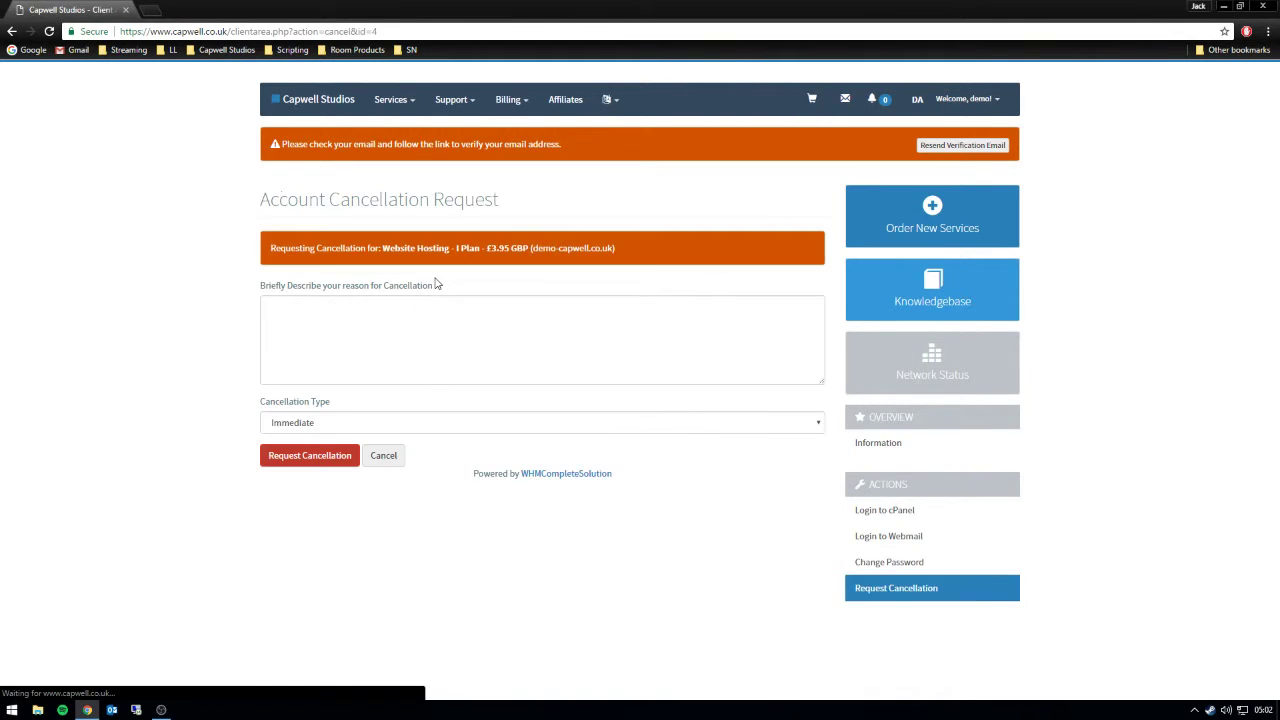
# - Type the reason: services unwanted, refund requested, refunds accepted up to 14 days after purchase
pyautogui.click(357, 319)
pyautogui.write('Plke')
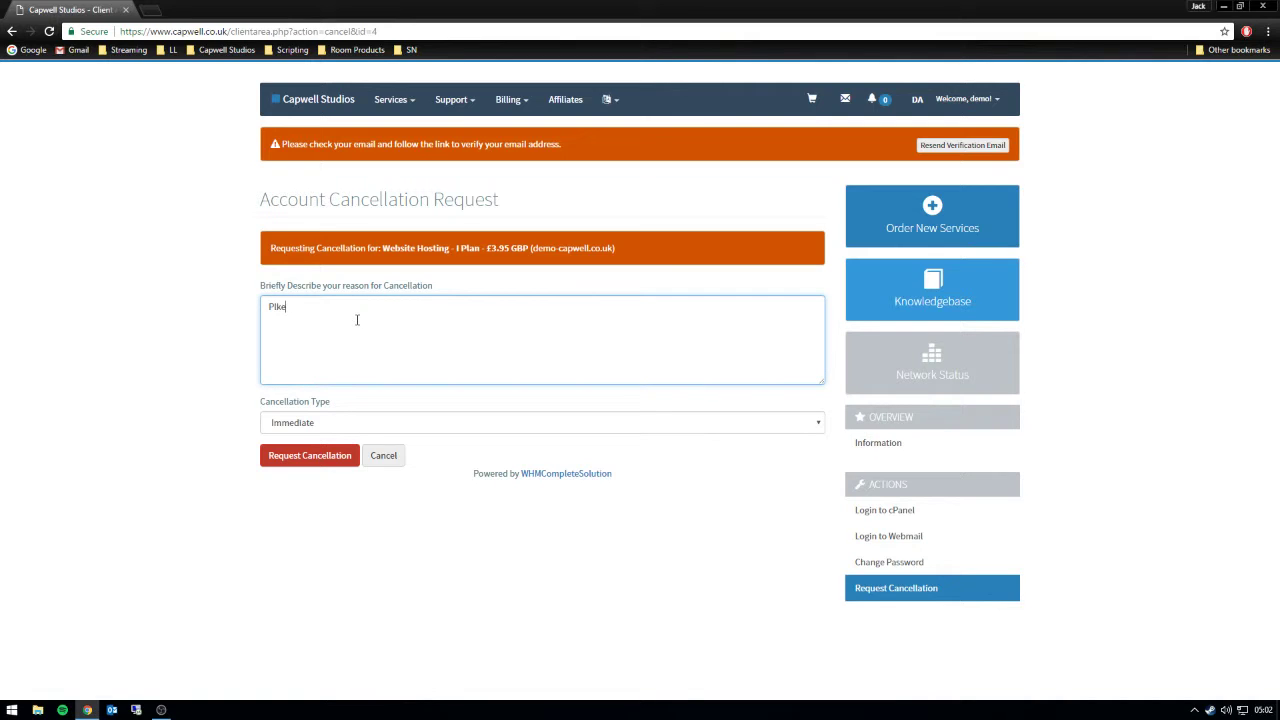
pyautogui.write('ase en')
pyautogui.write('ter a reason')
pyautogui.write(', this ca')
pyautogui.write('n be')
pyautogui.write('Serv')
pyautogui.write('ices unwanted')
pyautogui.write(', Re')
pyautogui.write('fund')
pyautogui.press('BackSpace')
pyautogui.write('d Requested. (We will')
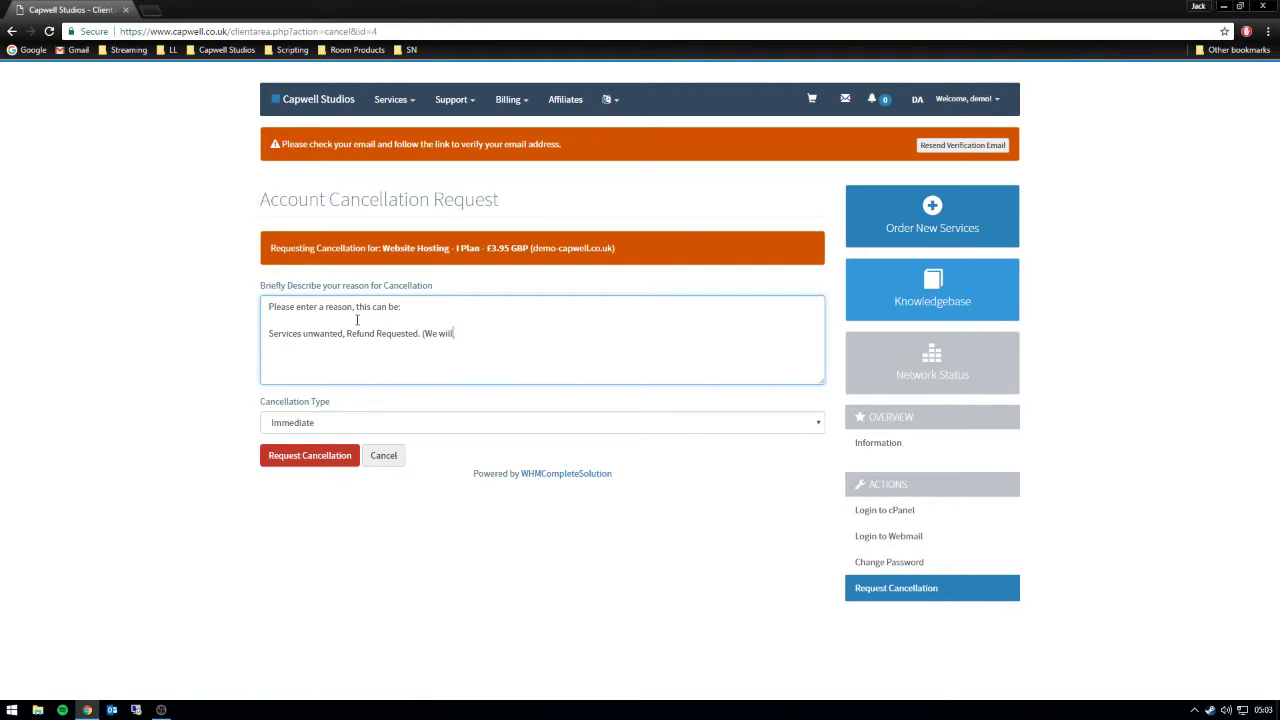
pyautogui.write(' accept refund requests for up to 14 days')
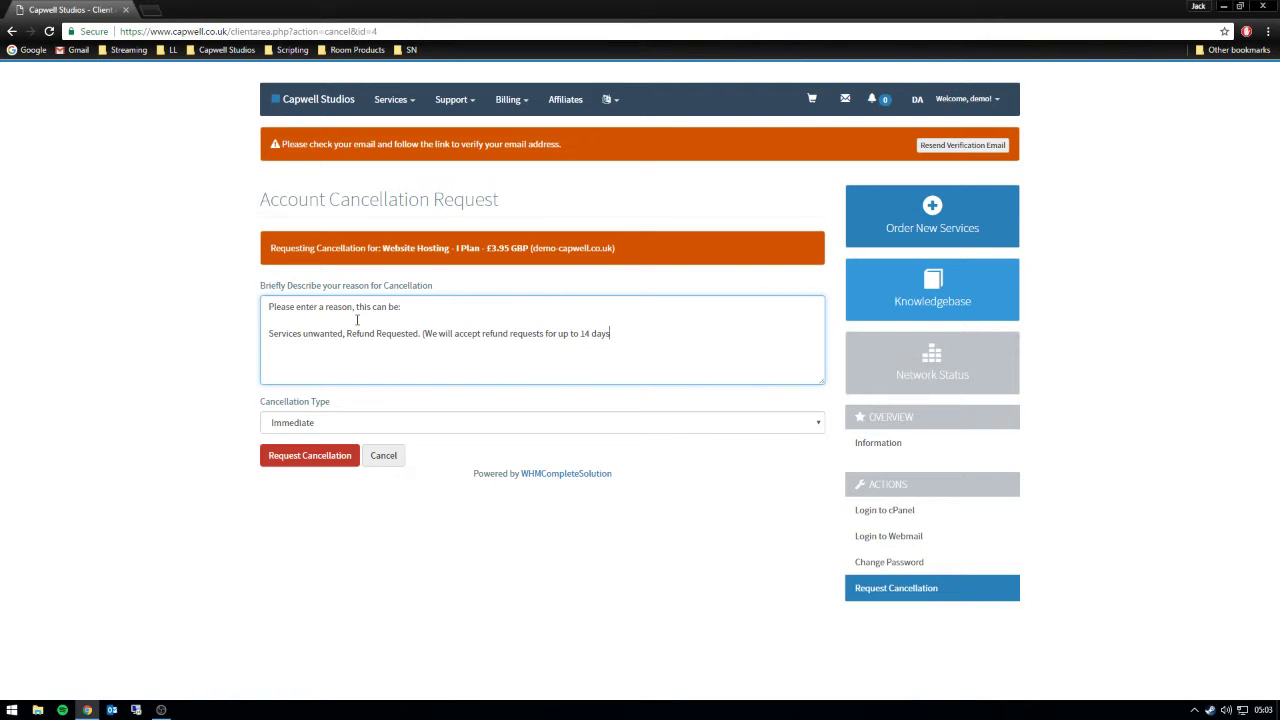
pyautogui.write(' after purchase')
# - Keep the Immediate cancellation type and add text about end-of-period expiry and retrieving files
pyautogui.click(543, 428)
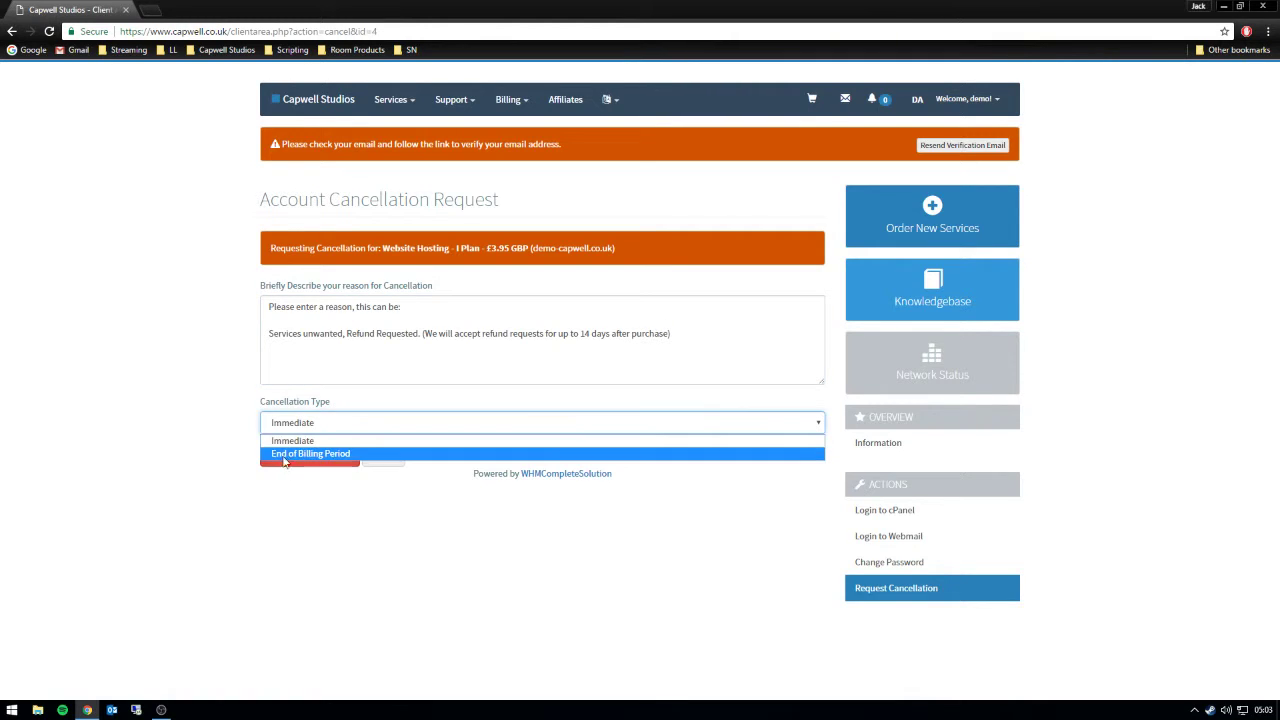
pyautogui.click(318, 368)
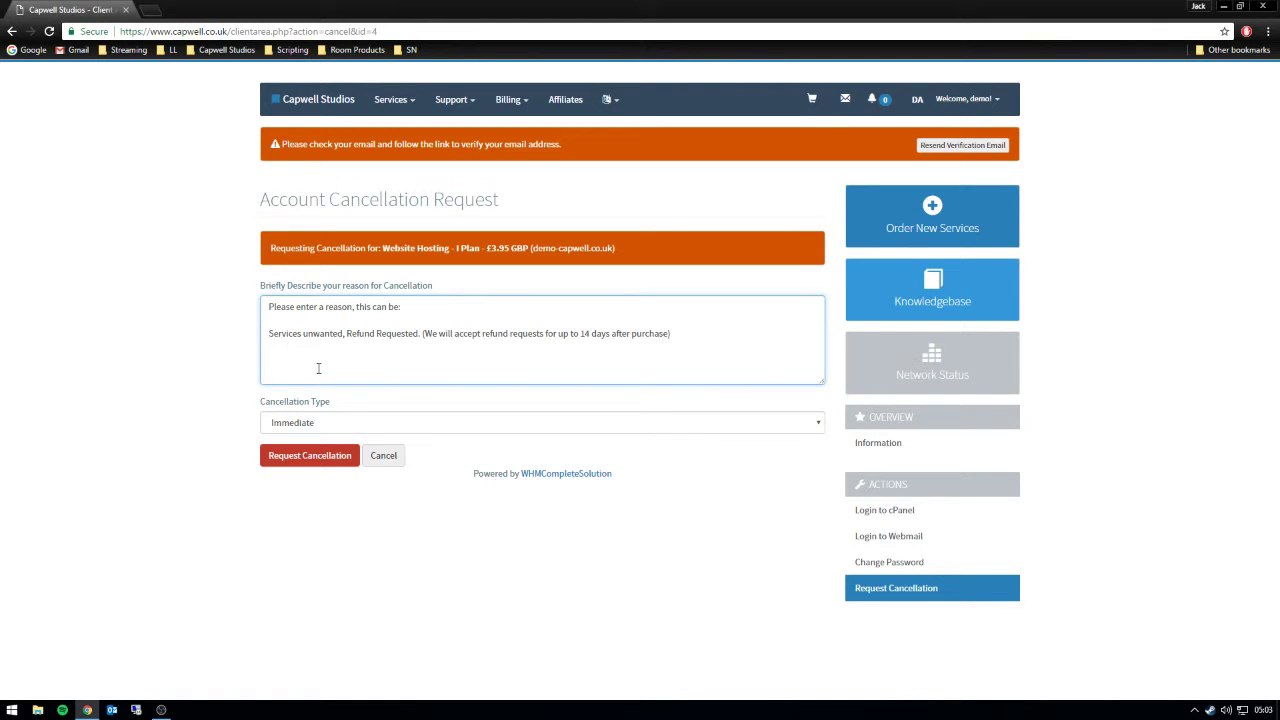
pyautogui.write('an ')
pyautogui.write('set it to expir')
pyautogui.write('e at the')
pyautogui.write(' end.')
pyautogui.write(', w')
pyautogui.write('hich ')
pyautogui.write('would')
pyautogui.write("n't give you a r")
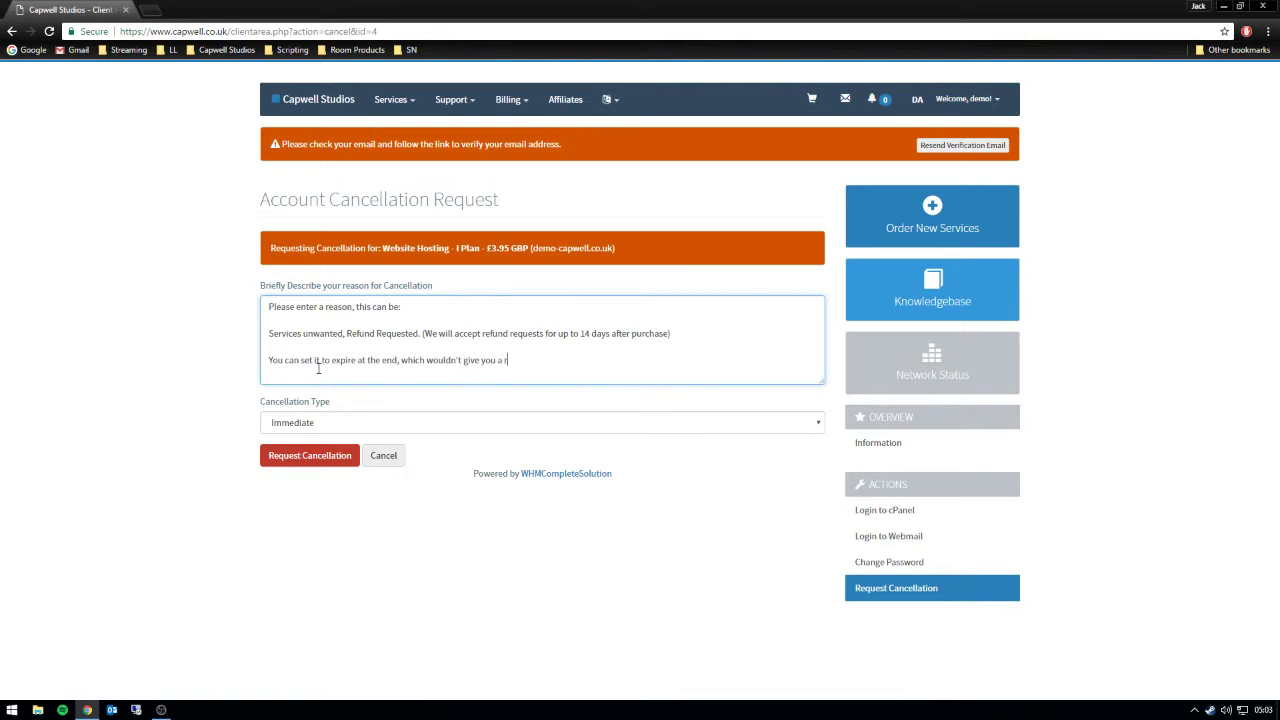
pyautogui.write('efund, as you would still haveaccess to the website.')
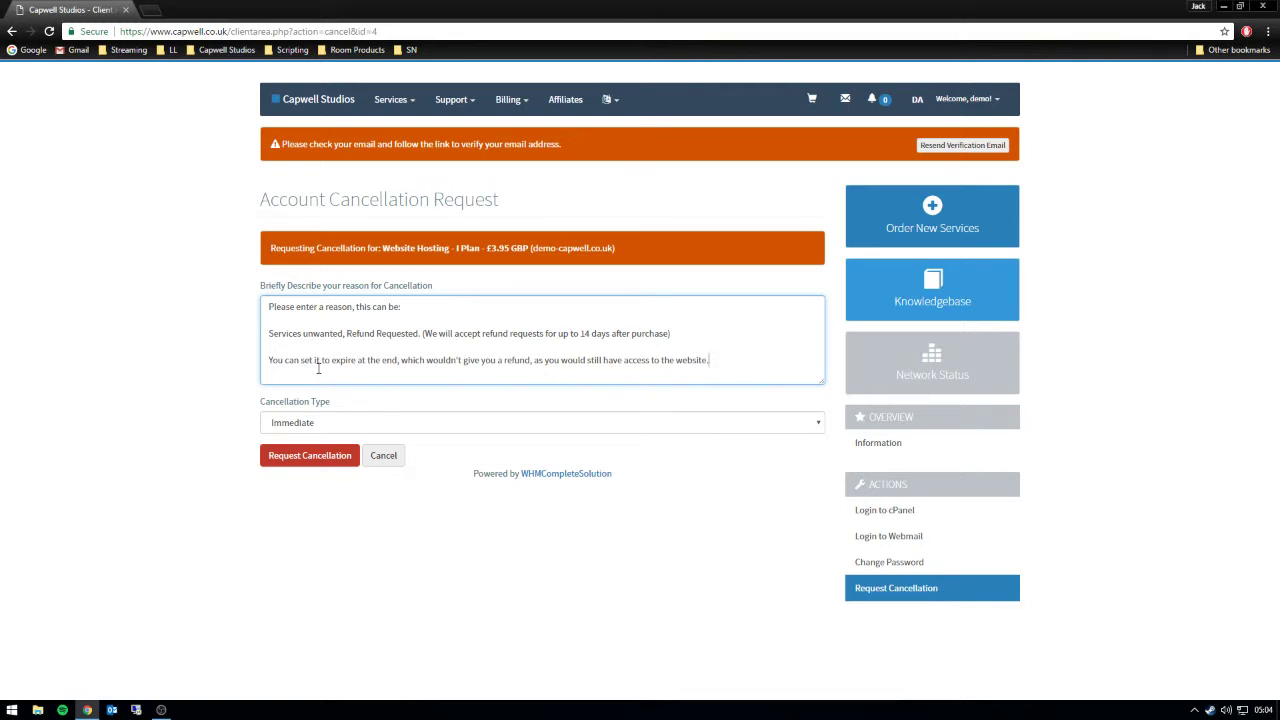
pyautogui.write('If you have mad')
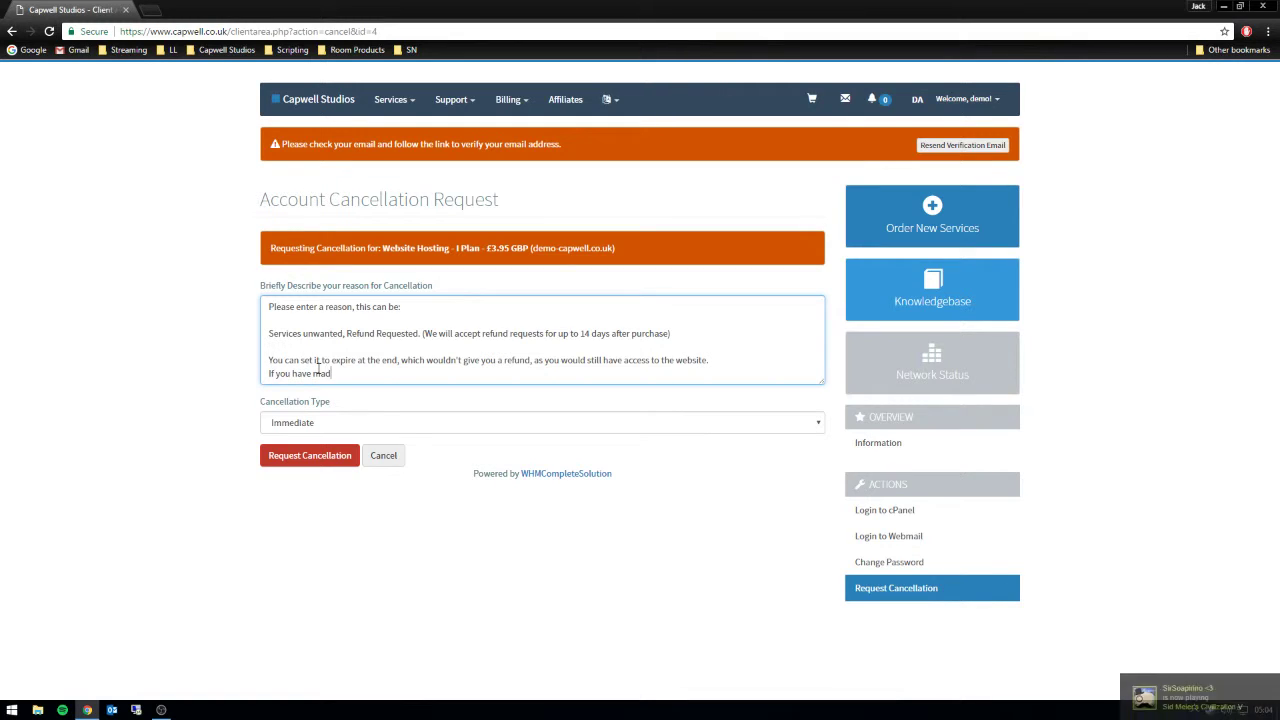
pyautogui.write('e changes')
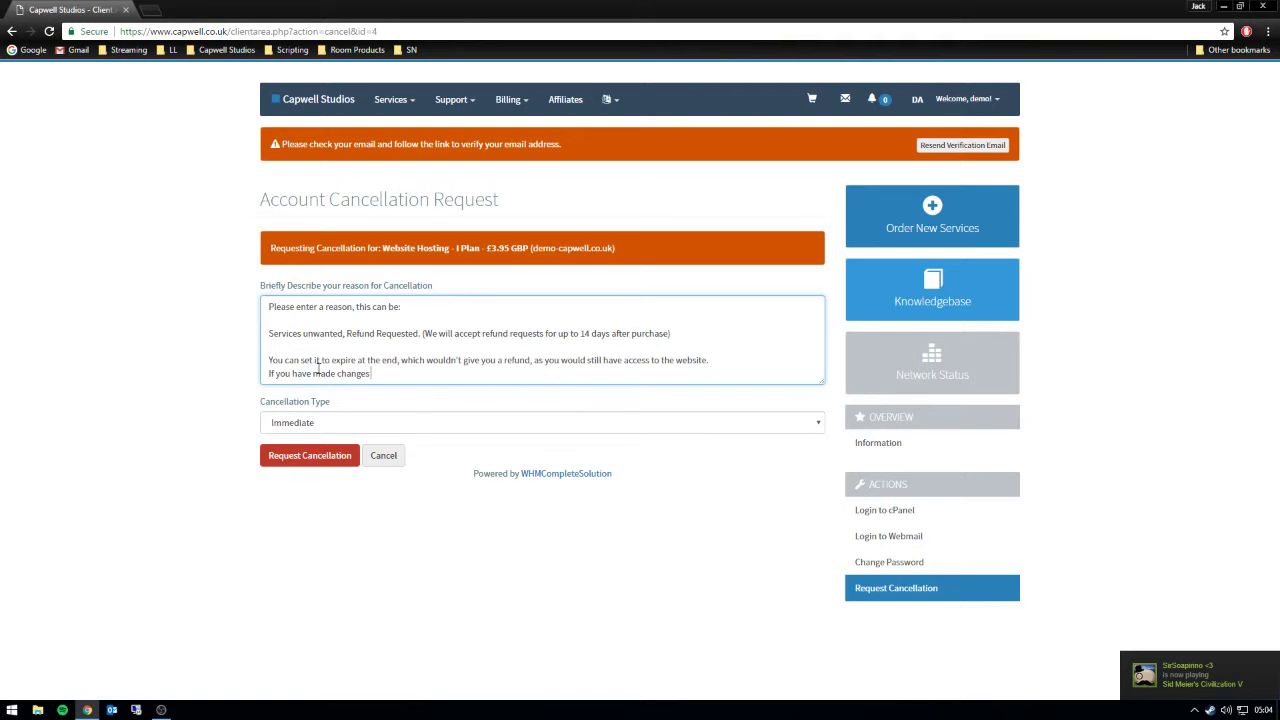
pyautogui.write(' to your website and/or add')
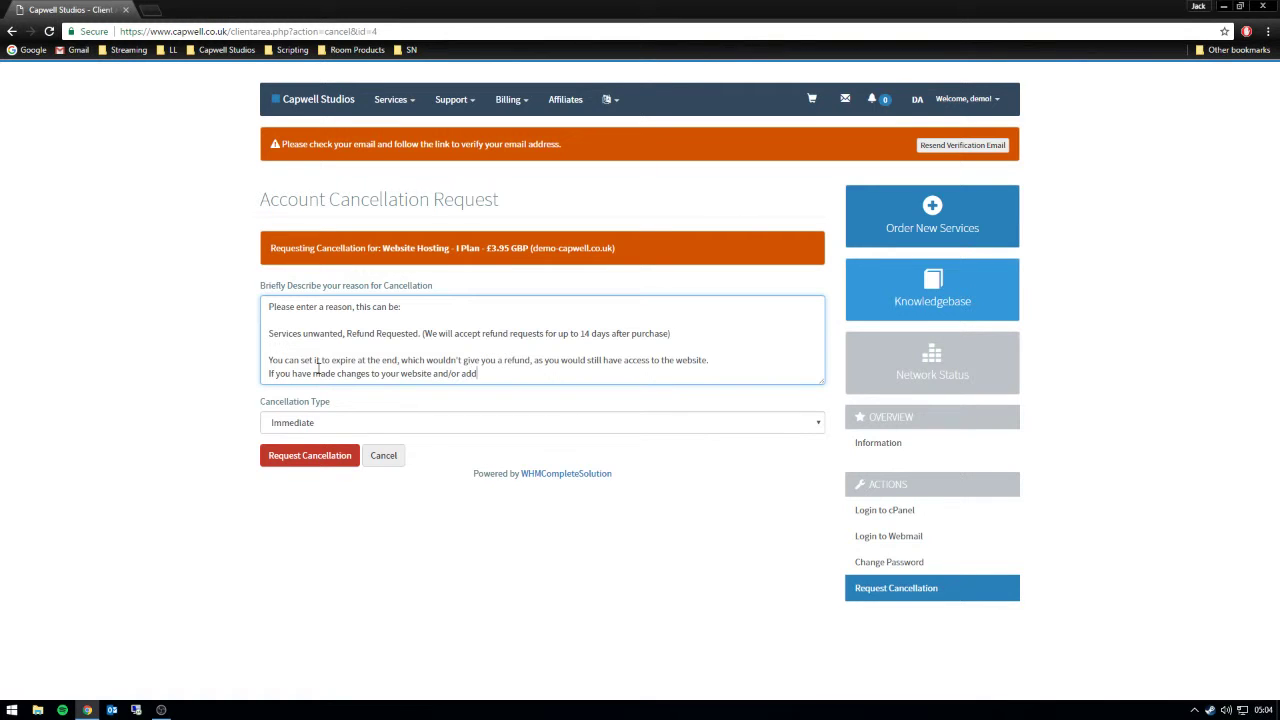
pyautogui.write('ed files that ')
pyautogui.write('you w')
pyautogui.write('ish to retrieve from us. Please enter a support ticket.')
# - Correct 'retreive' to 'retrieve' and start a new paragraph in the reason
pyautogui.rightClick(587, 372)
pyautogui.click(635, 380)
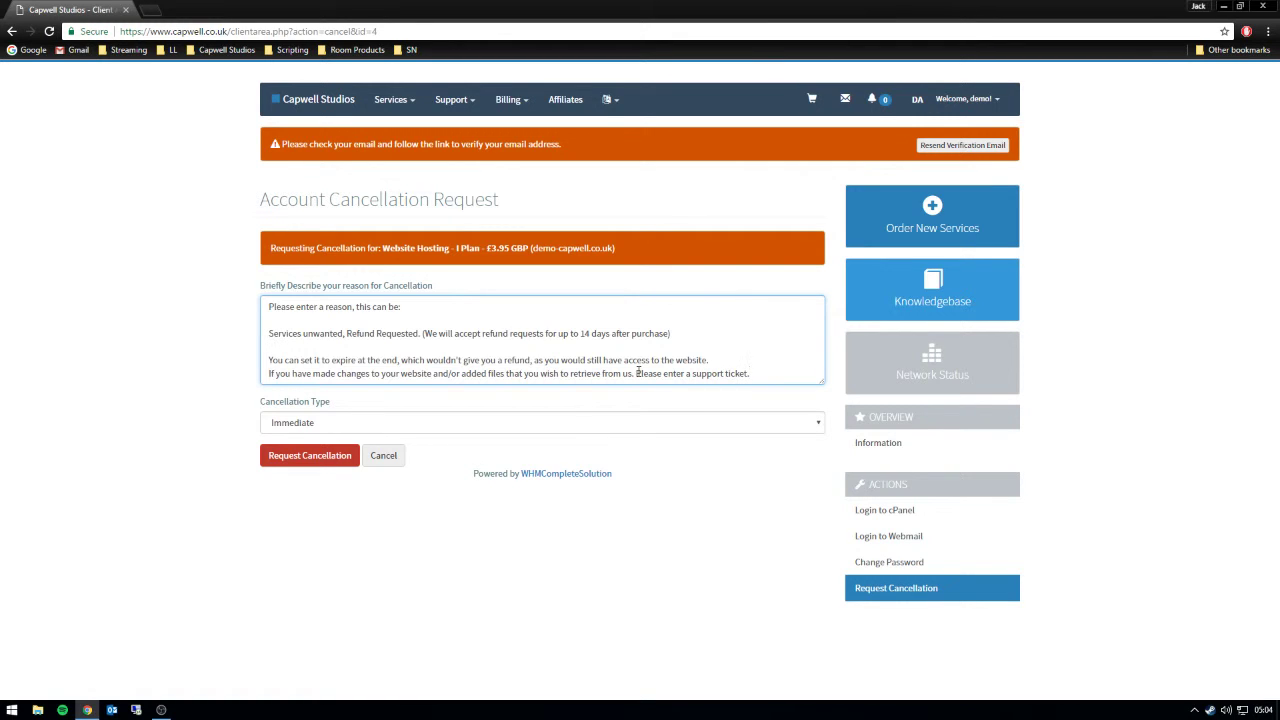
pyautogui.press('Return')
pyautogui.press('Return')
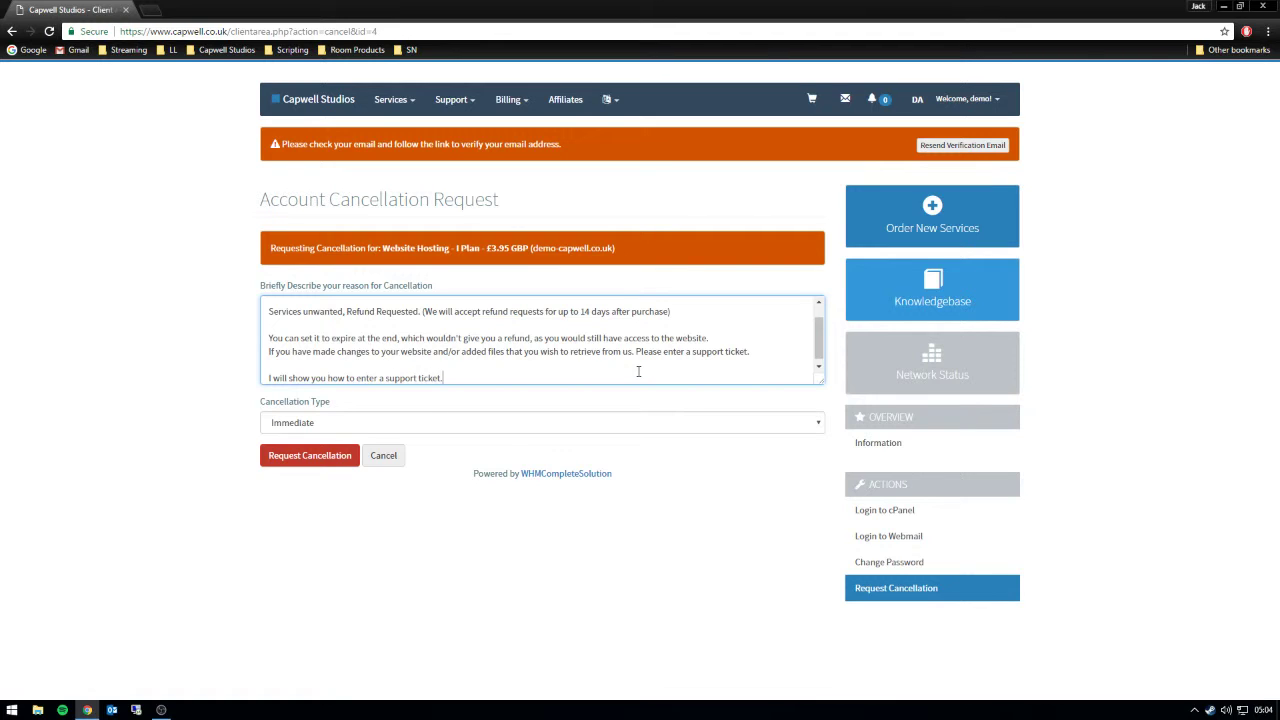
# - Open the My Support Tickets list from the Support menu
pyautogui.click(445, 99)
pyautogui.click(460, 128)
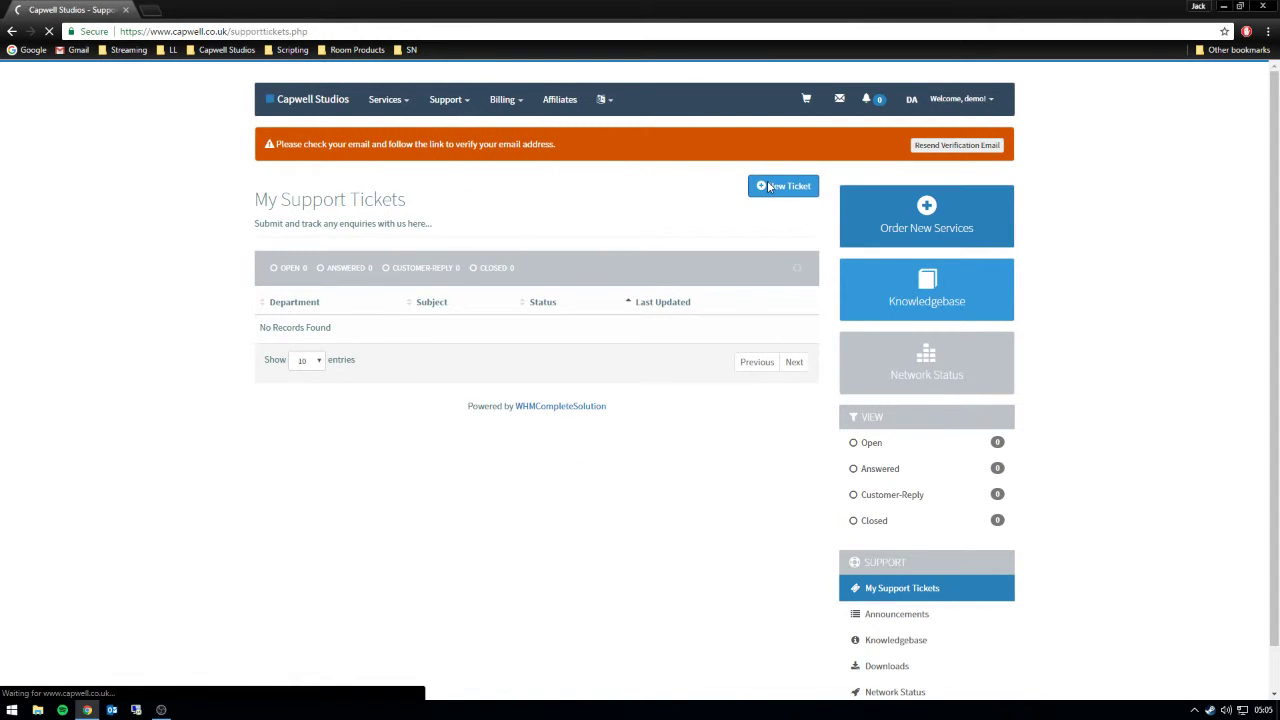
pyautogui.click(768, 186)
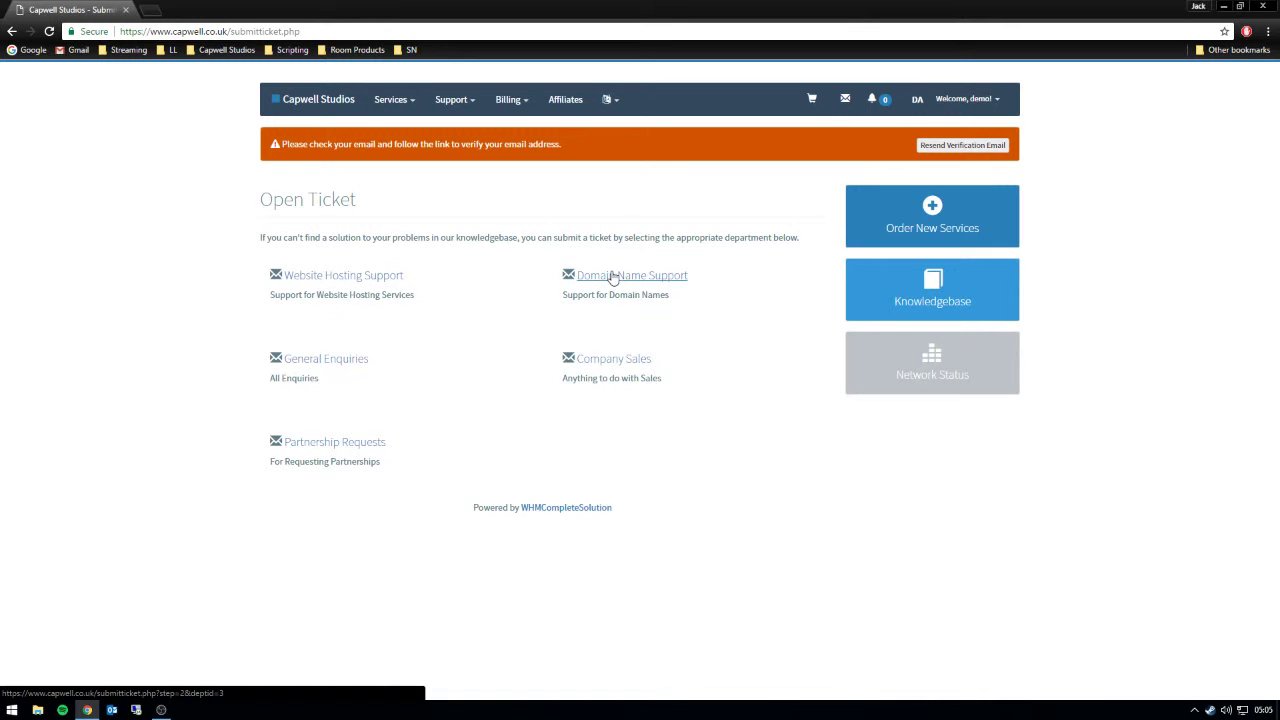
# - Choose General Enquiries, enter subject 'This is a general enquiries test', and relate it to I Plan
pyautogui.click(347, 358)
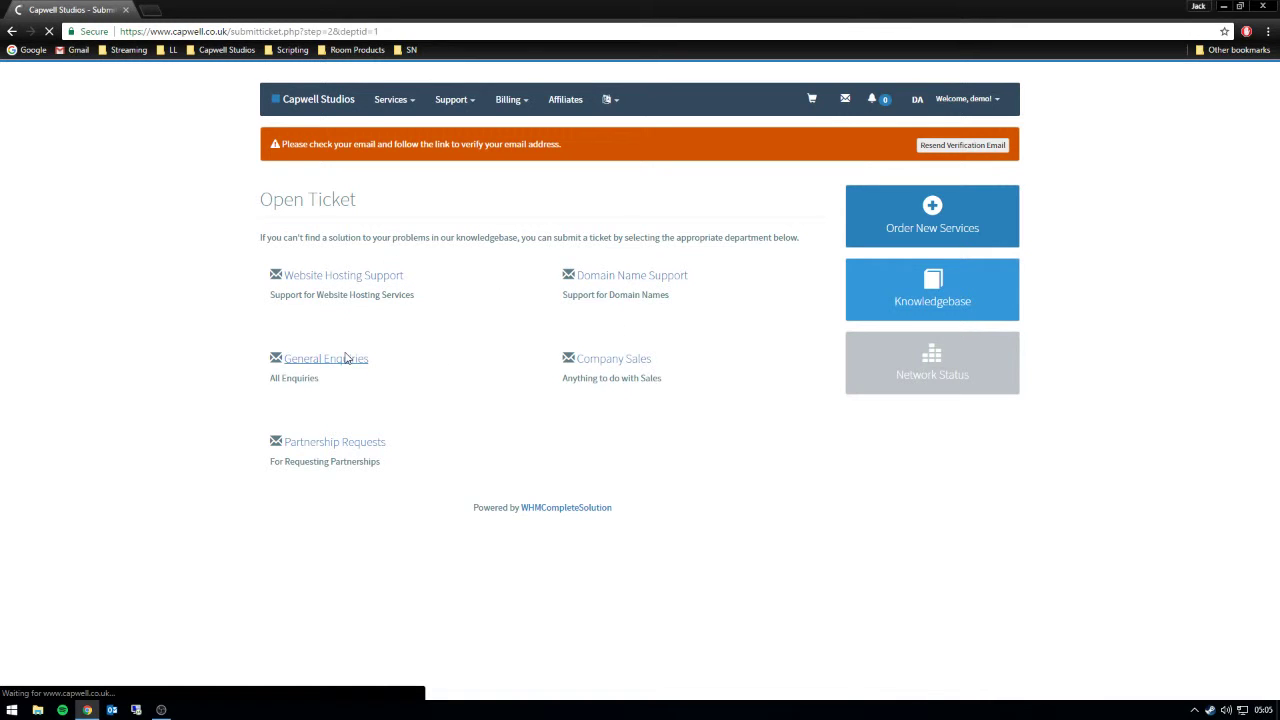
pyautogui.click(359, 311)
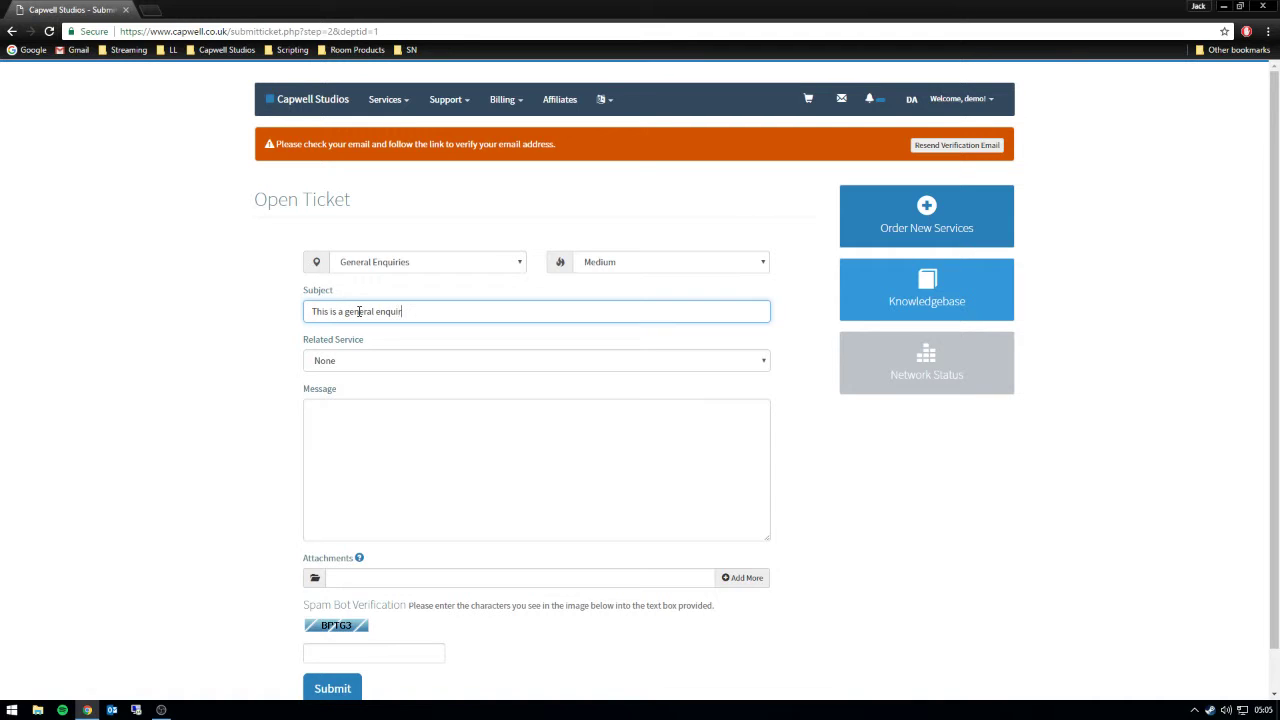
pyautogui.click(406, 356)
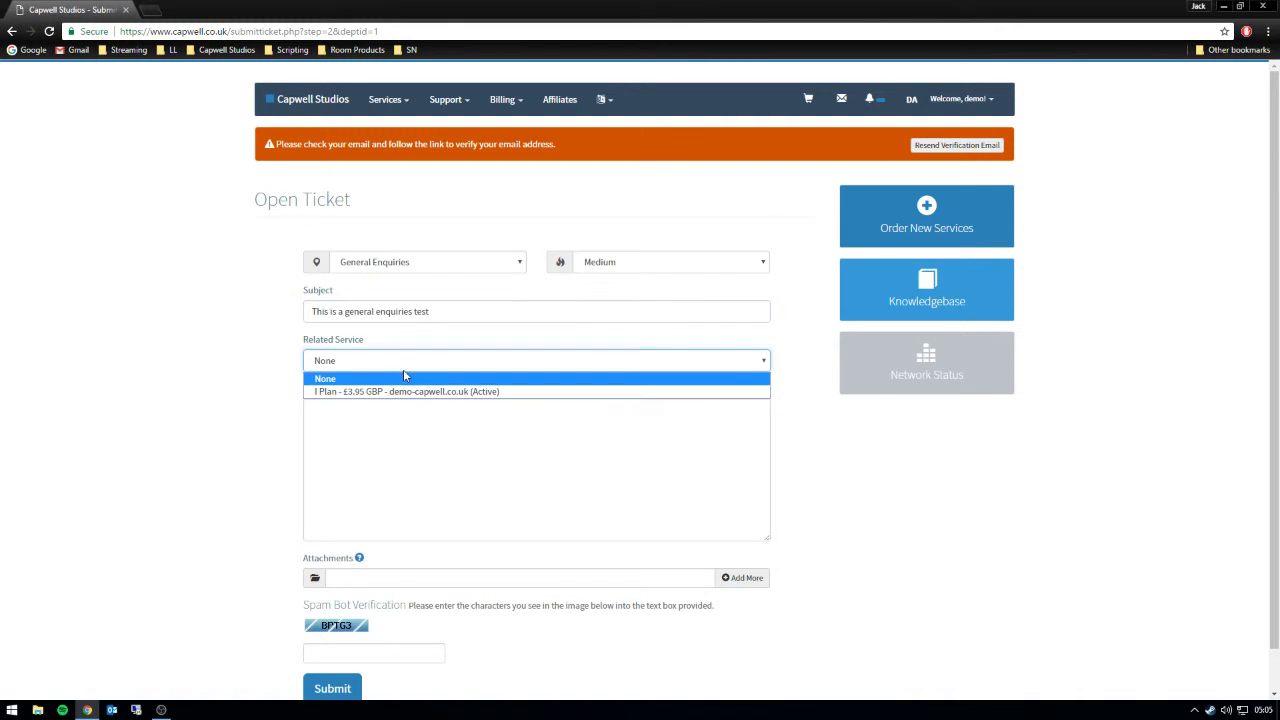
pyautogui.click(348, 398)
pyautogui.click(367, 425)
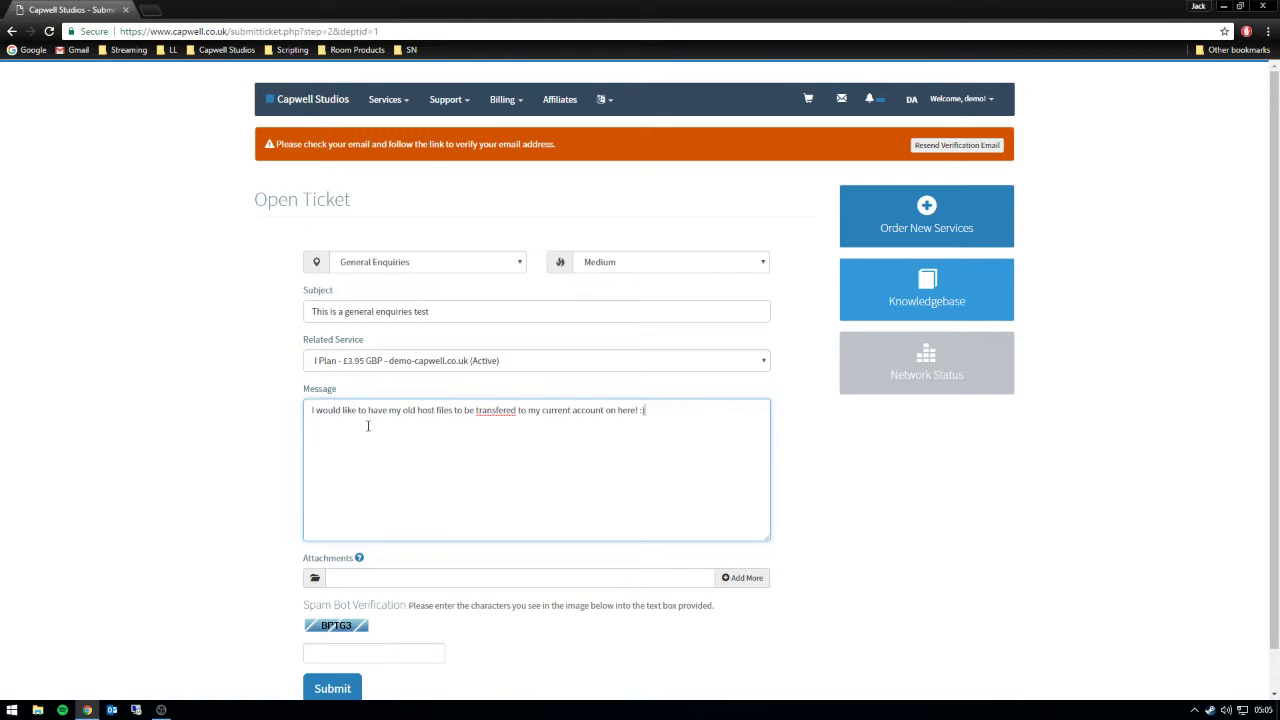
# - Write the old-host file transfer message, correct 'transfered', fill the captcha and submit the ticket
pyautogui.rightClick(505, 412)
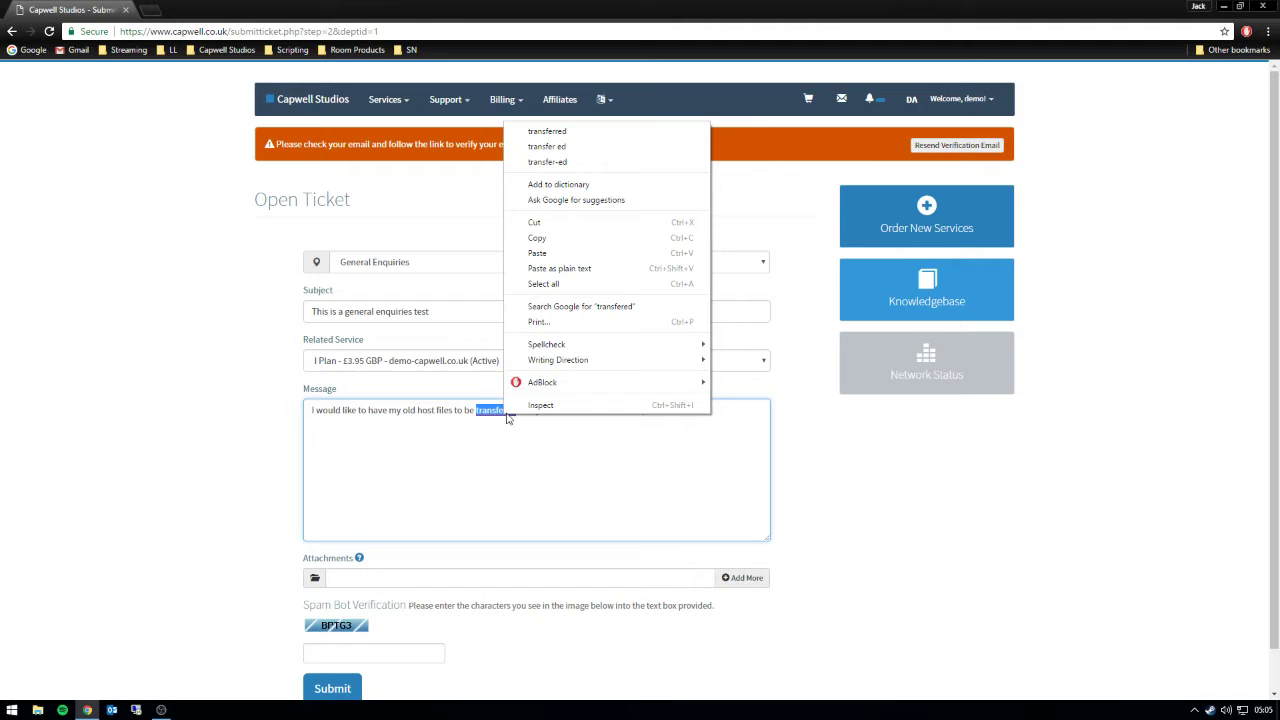
pyautogui.click(540, 129)
pyautogui.scroll(-1, 372, 600)
pyautogui.click(366, 603)
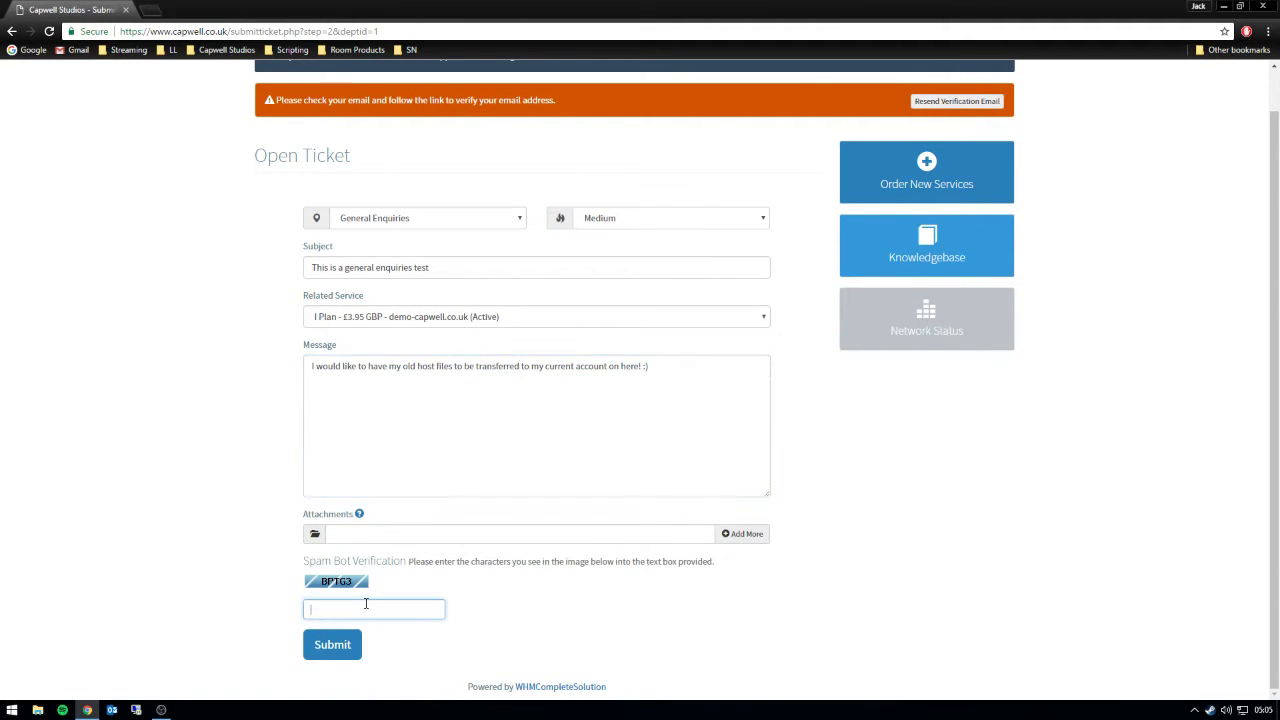
pyautogui.write('BPTG3')
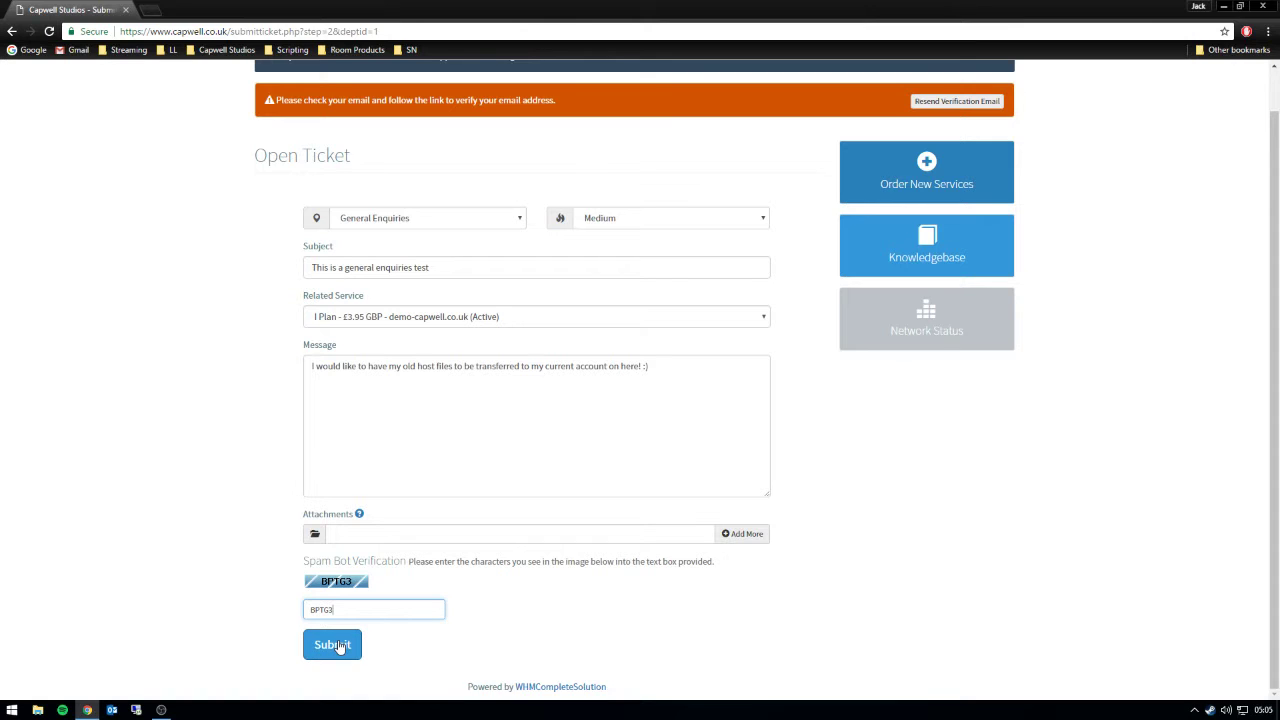
pyautogui.click(340, 646)
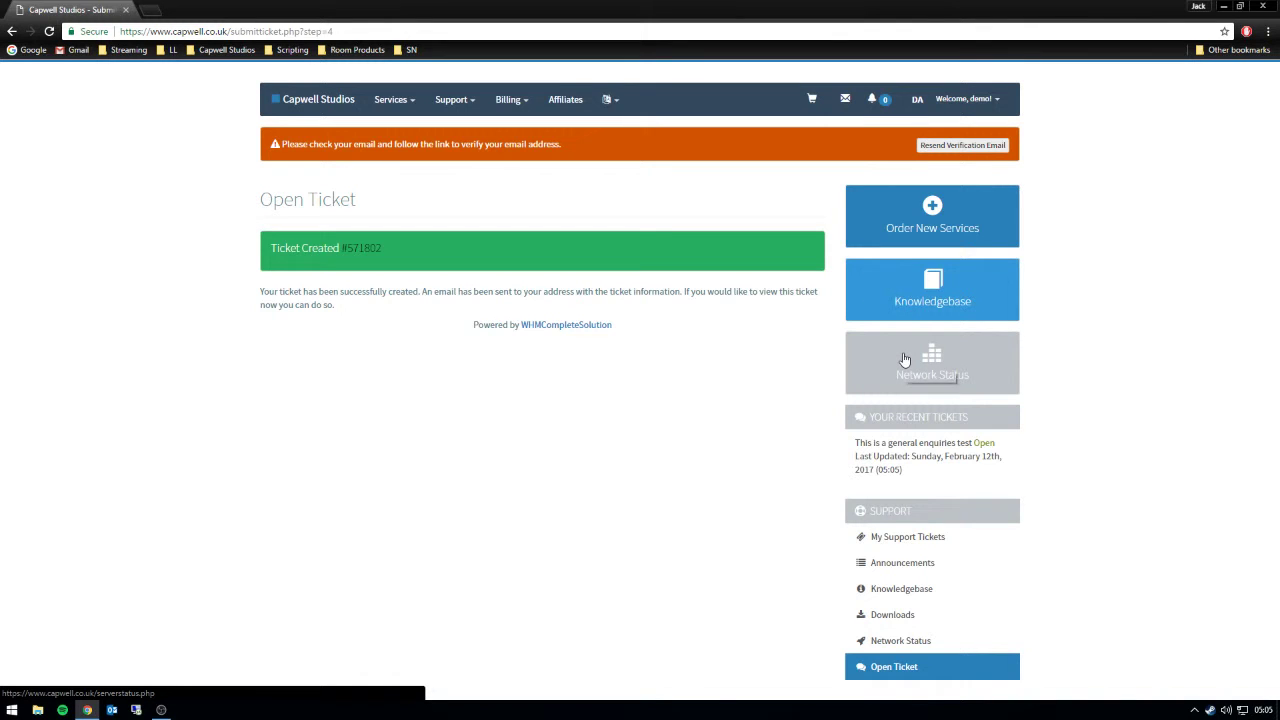
# - Browse the Network Status page, the Announcements, and Network Status again
pyautogui.click(904, 359)
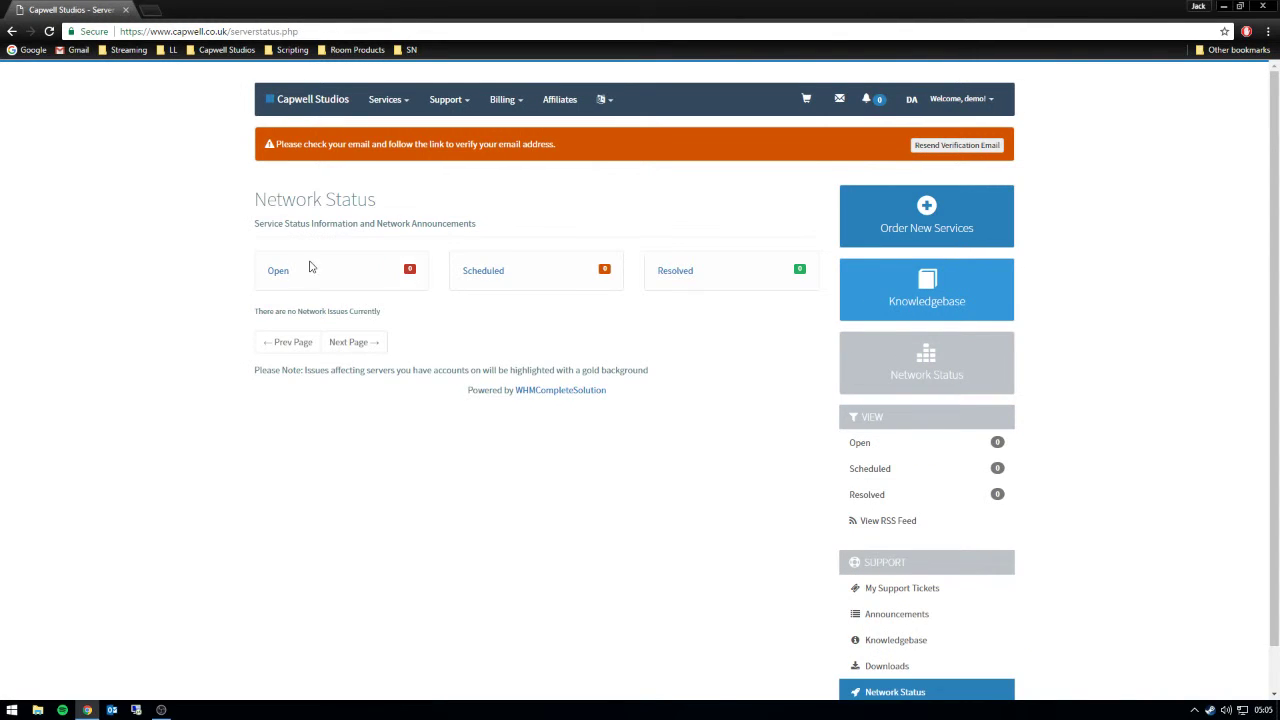
pyautogui.scroll(-1, 703, 477)
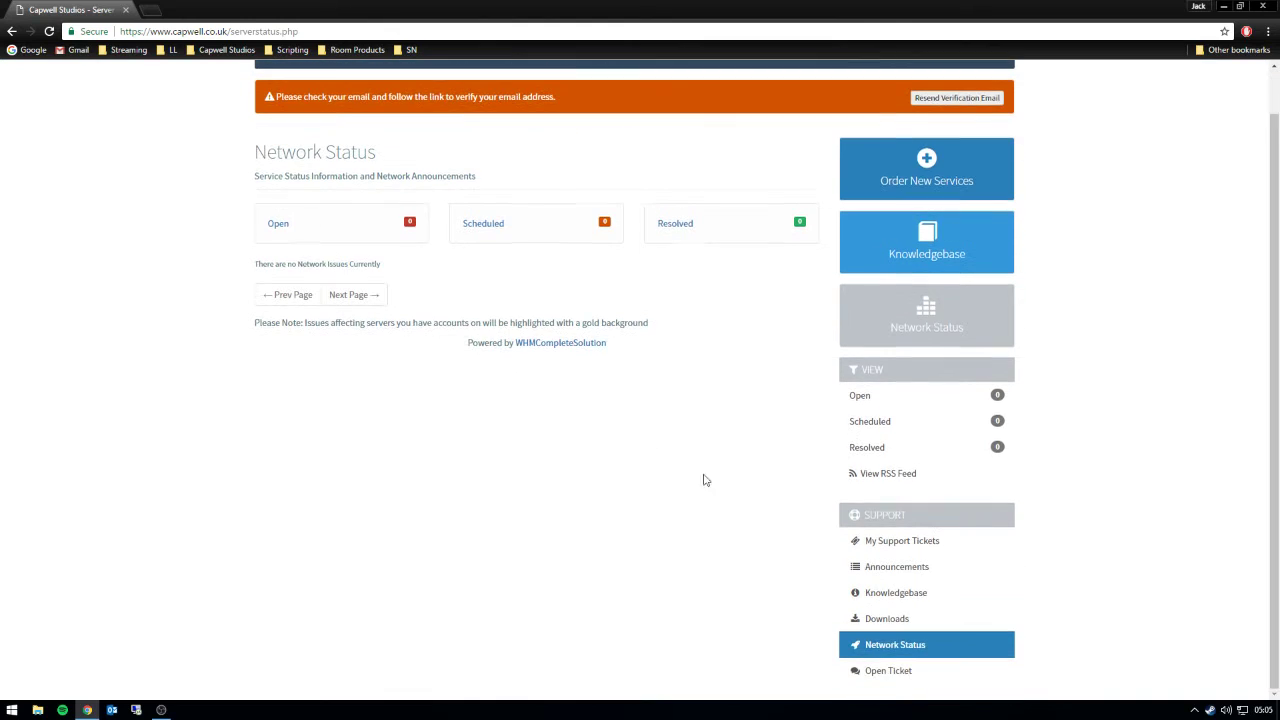
pyautogui.click(895, 567)
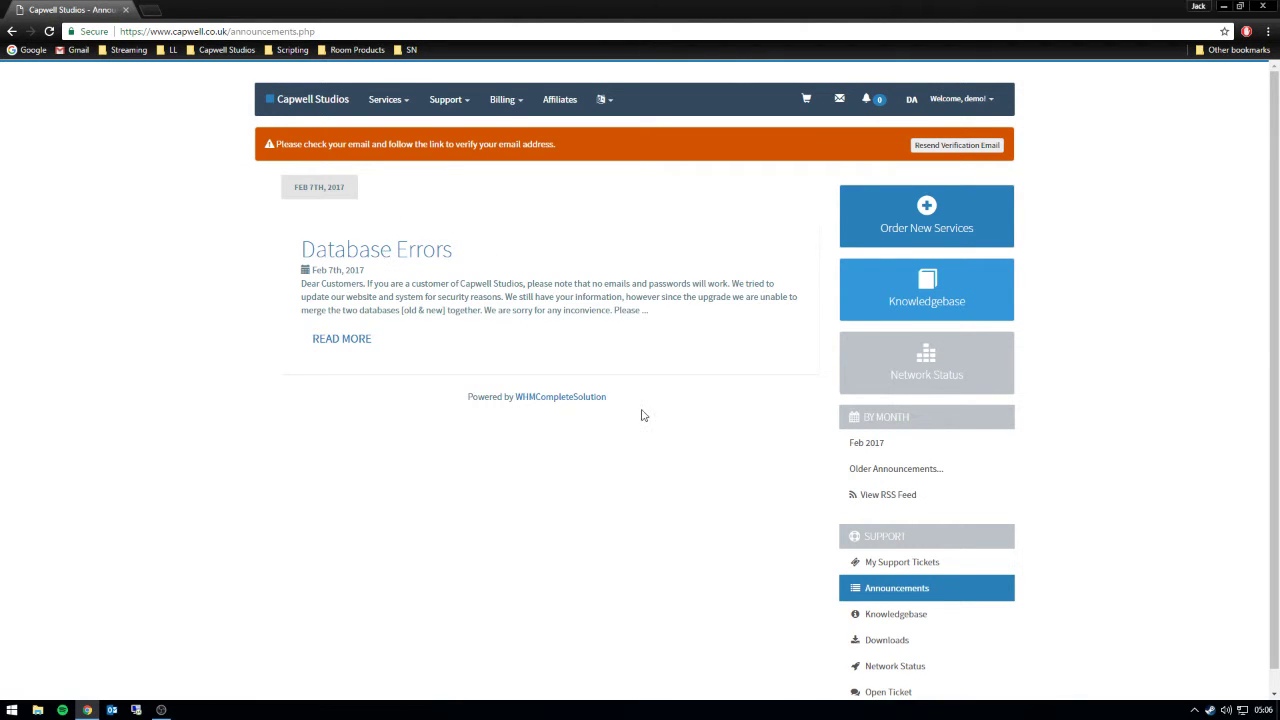
pyautogui.scroll(-1, 840, 637)
pyautogui.click(891, 645)
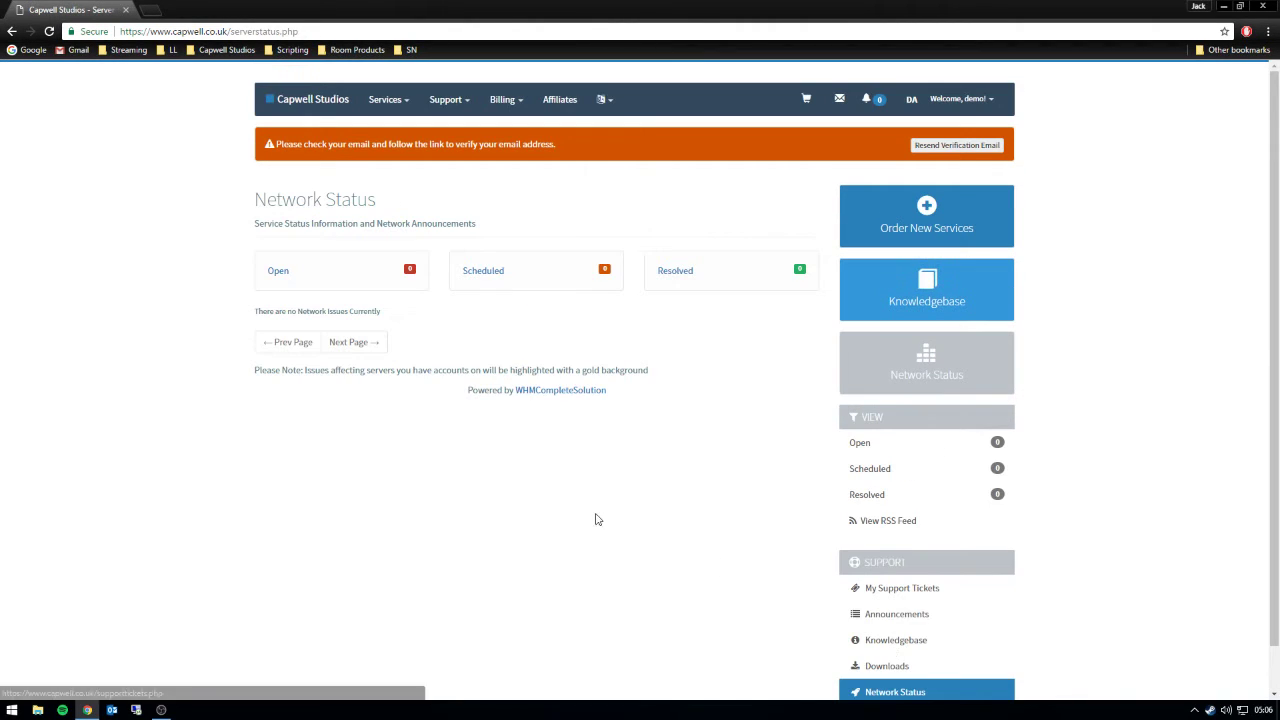
pyautogui.scroll(-1, 666, 406)
# - Open the new general enquiries ticket from My Support Tickets and read its message
pyautogui.click(897, 545)
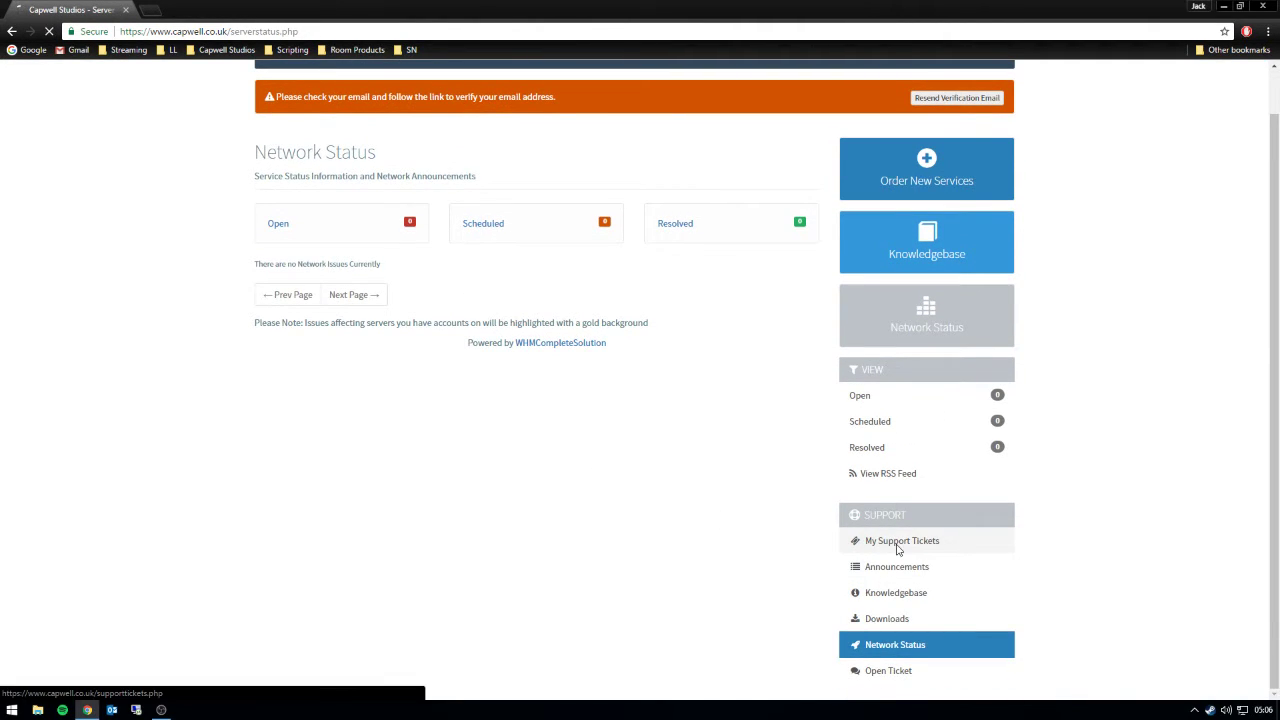
pyautogui.click(455, 329)
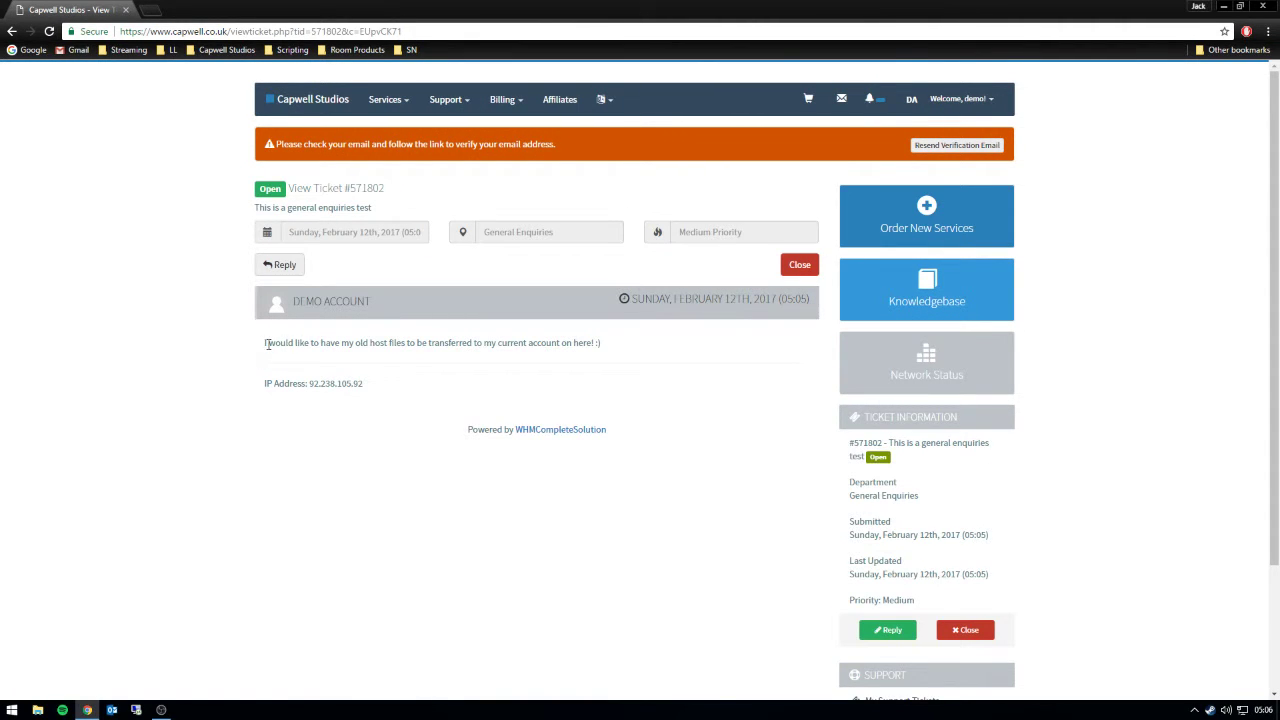
pyautogui.moveTo(266, 343); pyautogui.dragTo(623, 349)
pyautogui.click(631, 380)
# - Reload clientarea.php to recover the client area dashboard from the ERR_EMPTY_RESPONSE error
pyautogui.click(322, 97)
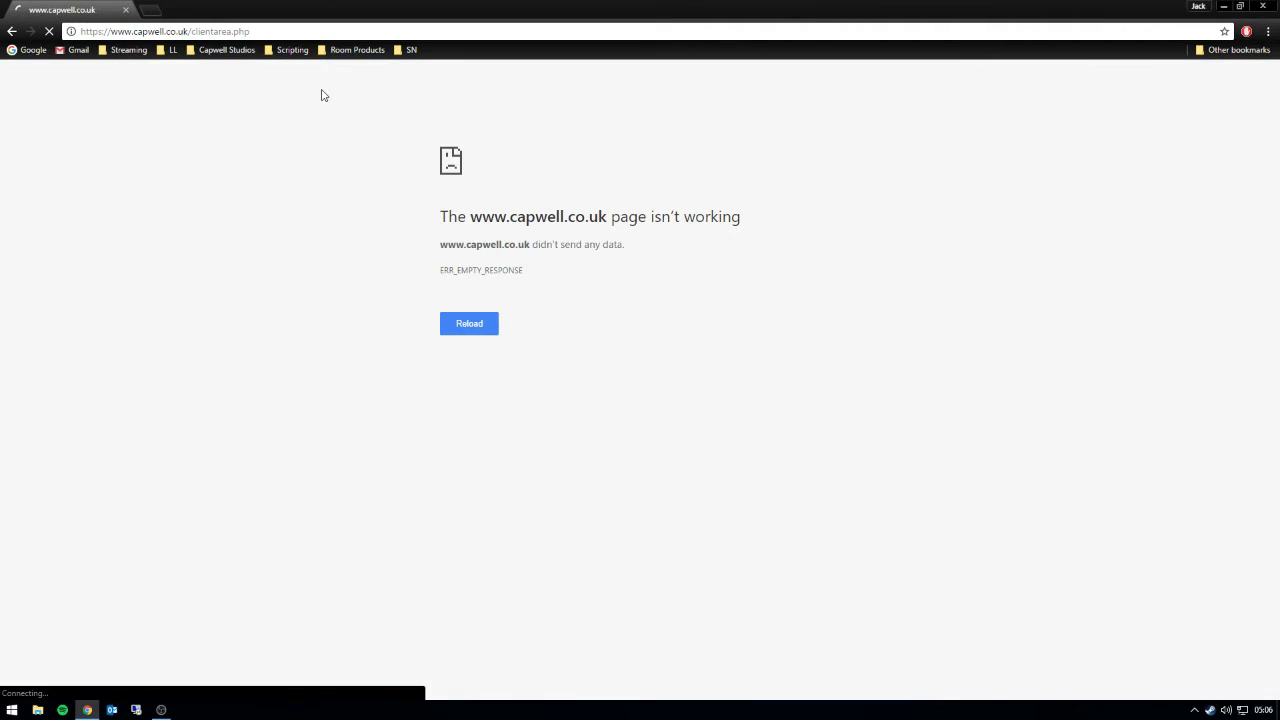
pyautogui.click(466, 323)
pyautogui.moveTo(250, 31); pyautogui.dragTo(192, 31)
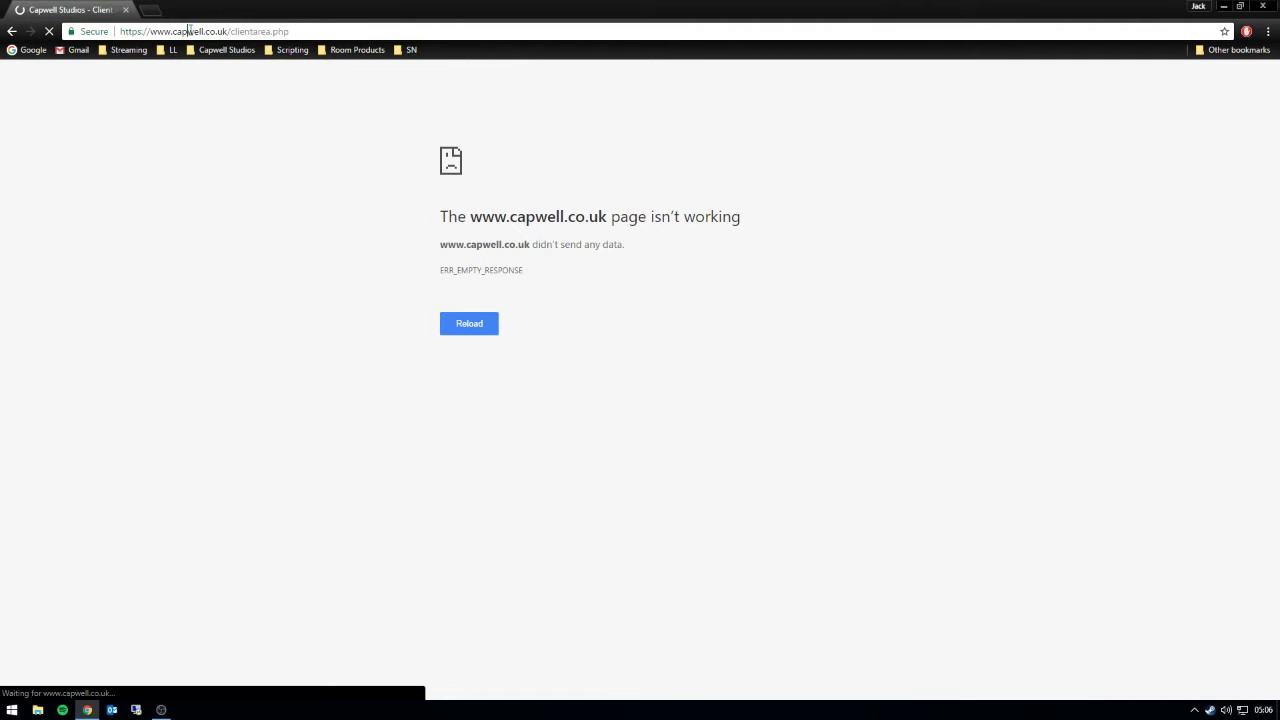
pyautogui.scroll(-3, 537, 409)
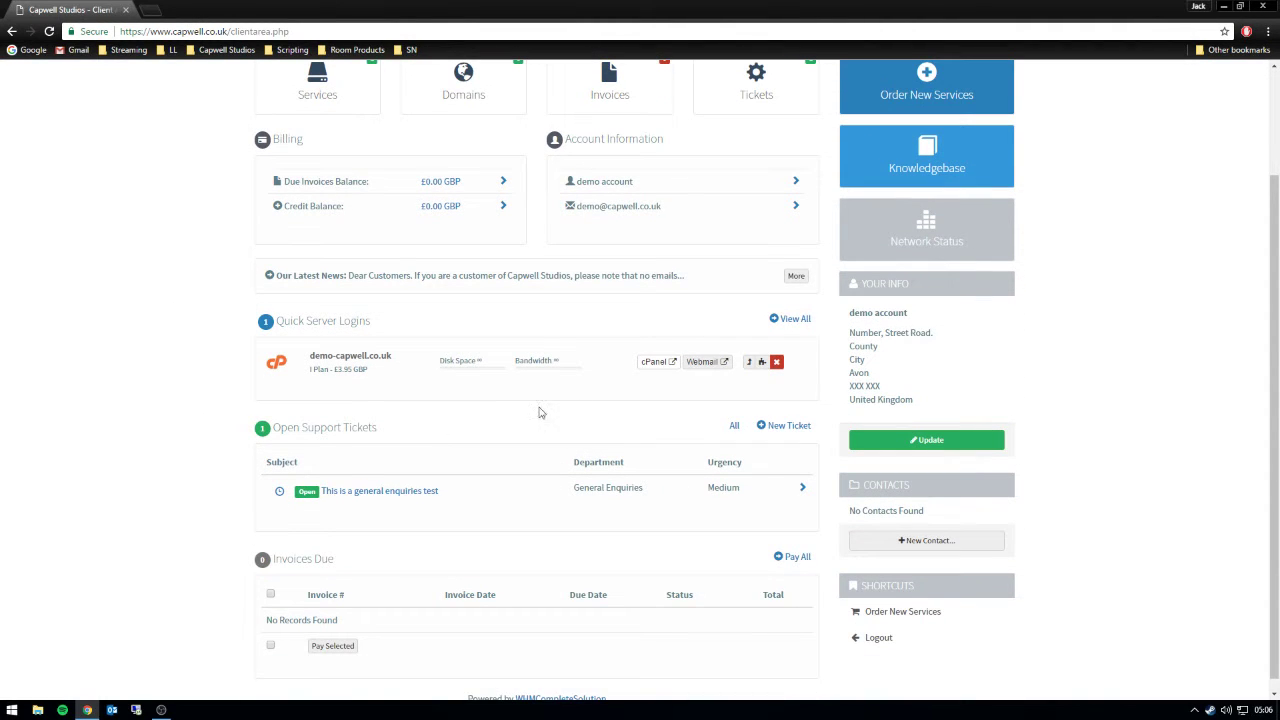
# - Open the hosting's cPanel, dismiss the User Manager tour, then close the cPanel tab
pyautogui.click(656, 364)
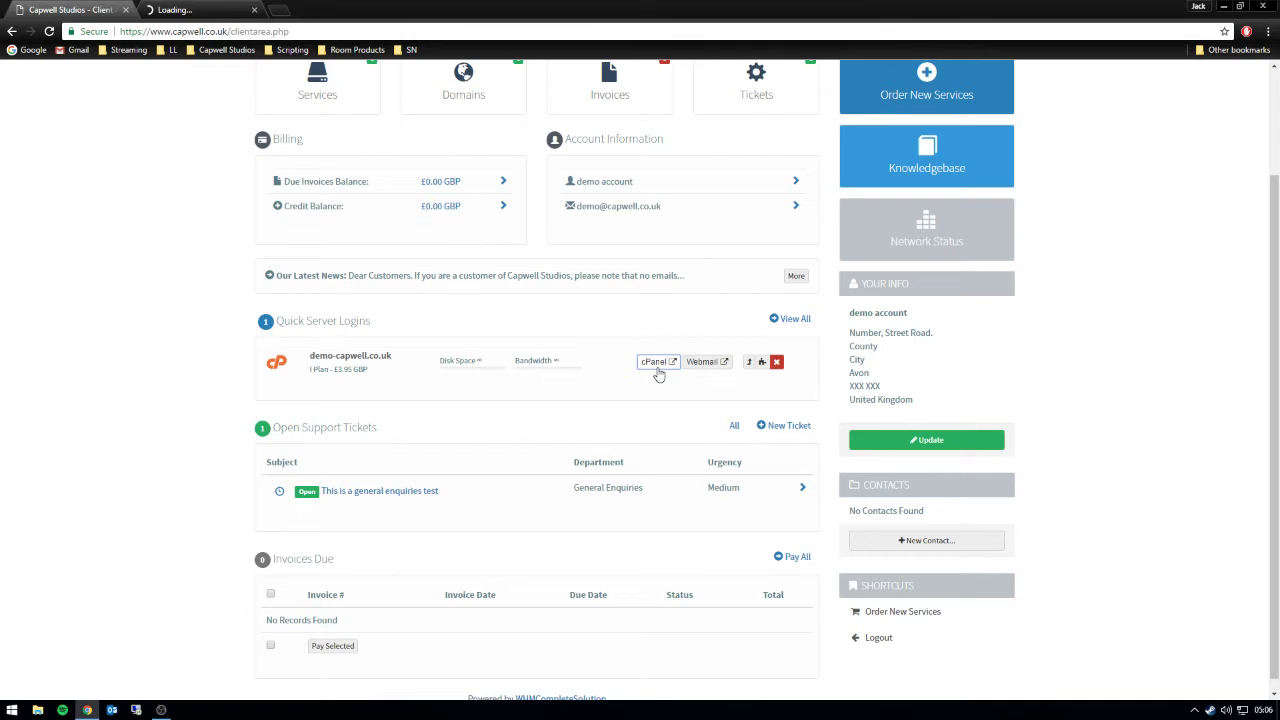
pyautogui.click(702, 364)
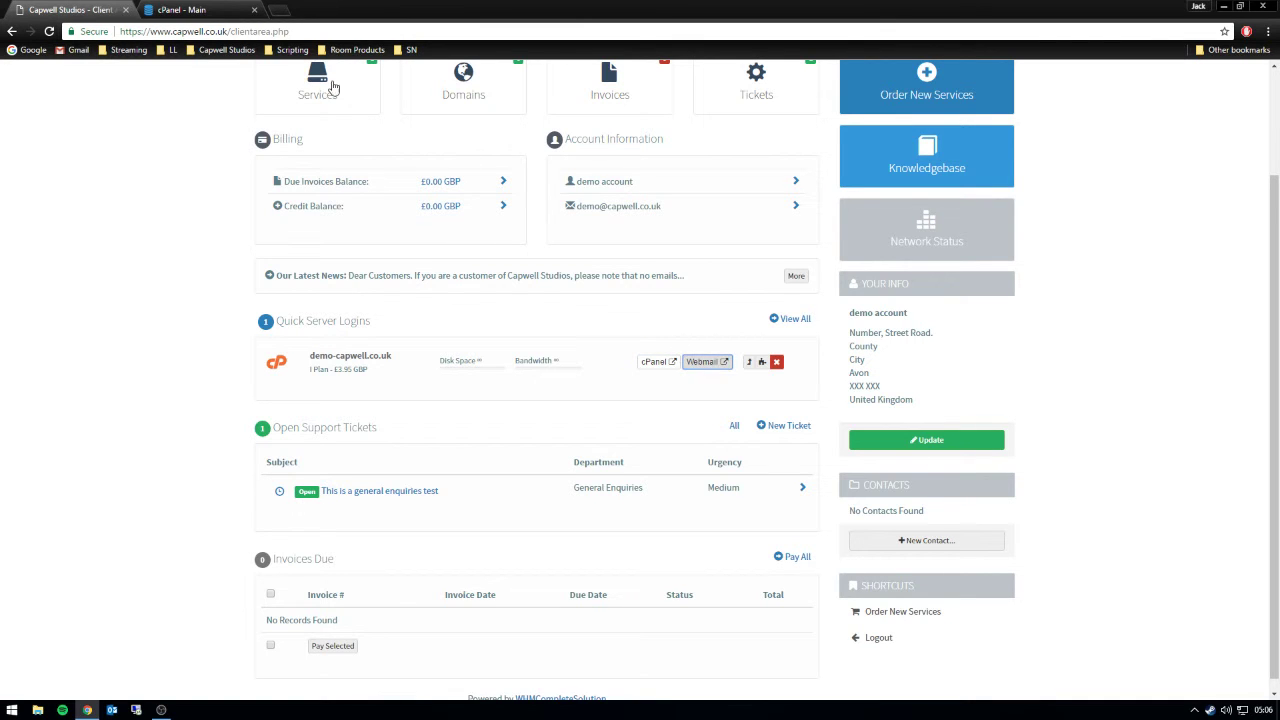
pyautogui.click(198, 9)
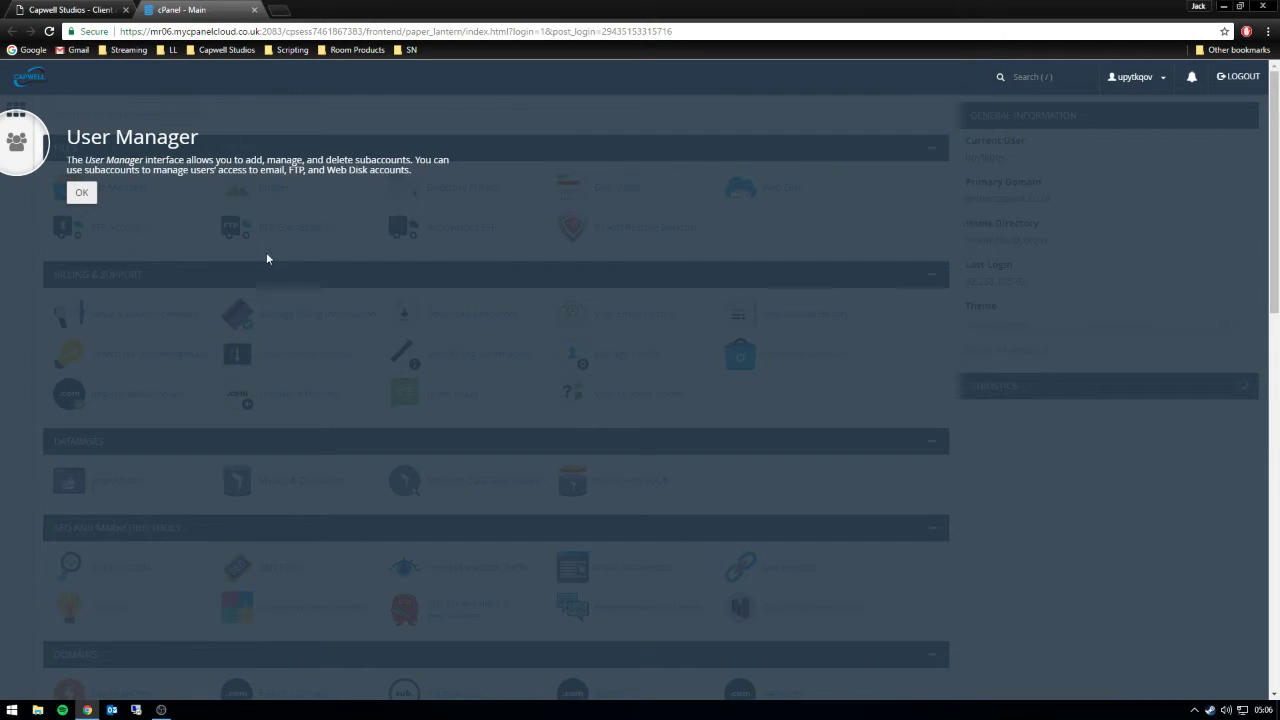
pyautogui.click(93, 196)
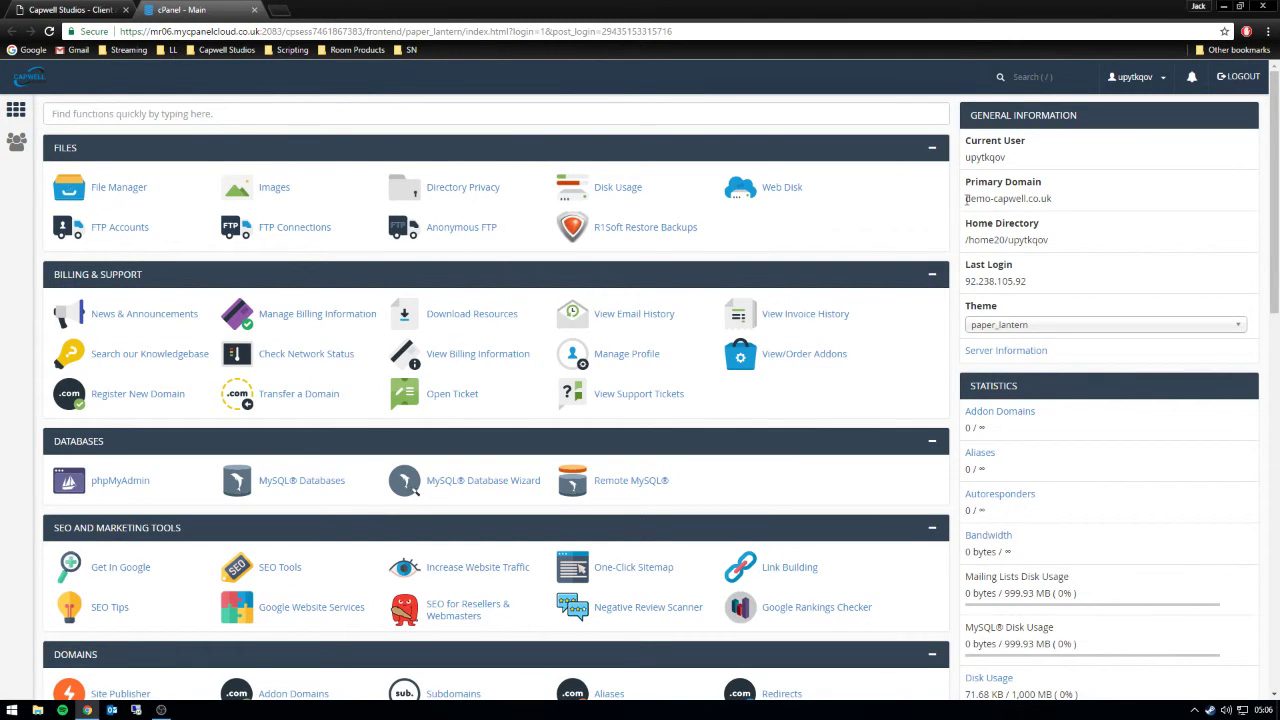
pyautogui.moveTo(966, 198); pyautogui.dragTo(1087, 209)
pyautogui.click(782, 188)
pyautogui.click(93, 12)
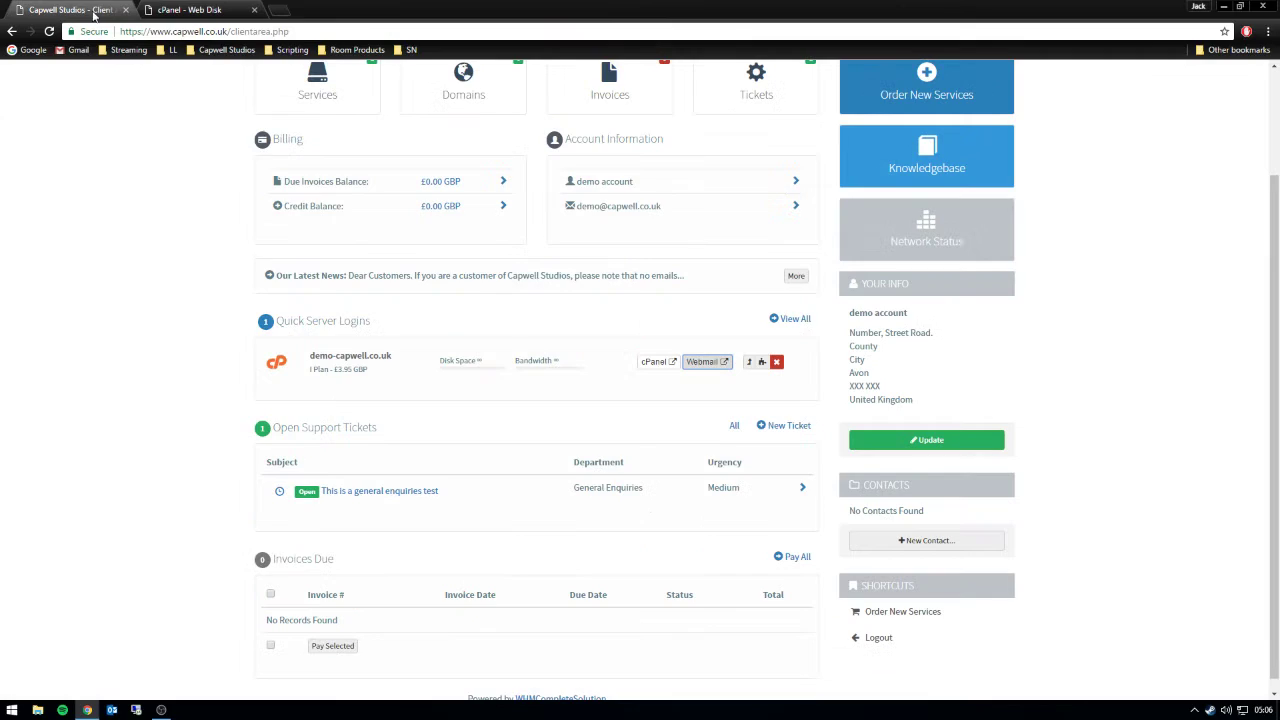
pyautogui.click(256, 10)
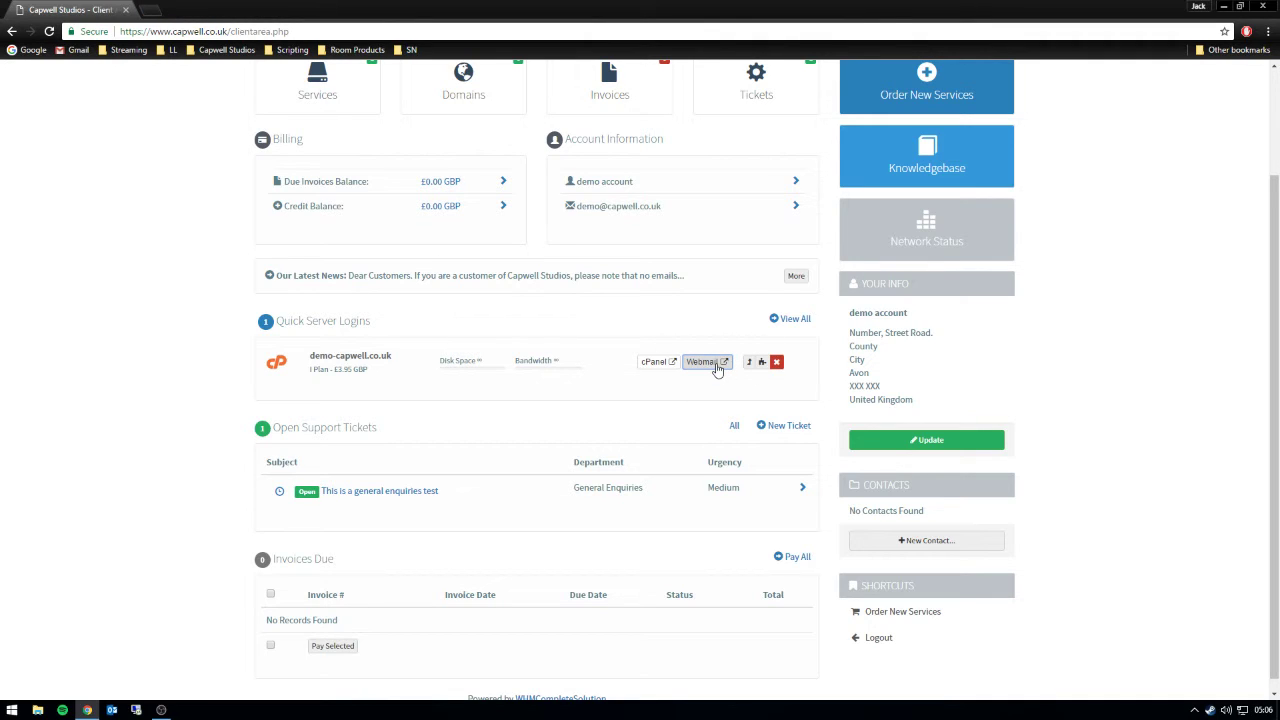
pyautogui.click(749, 365)
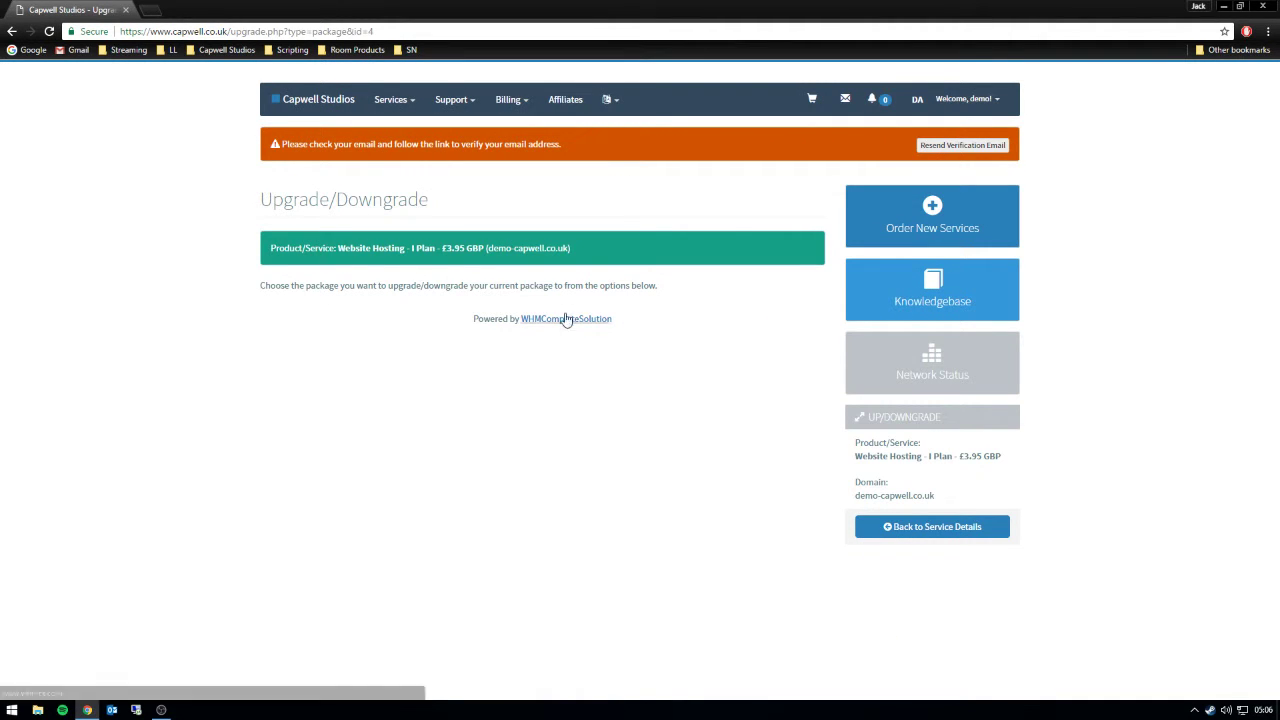
pyautogui.click(12, 31)
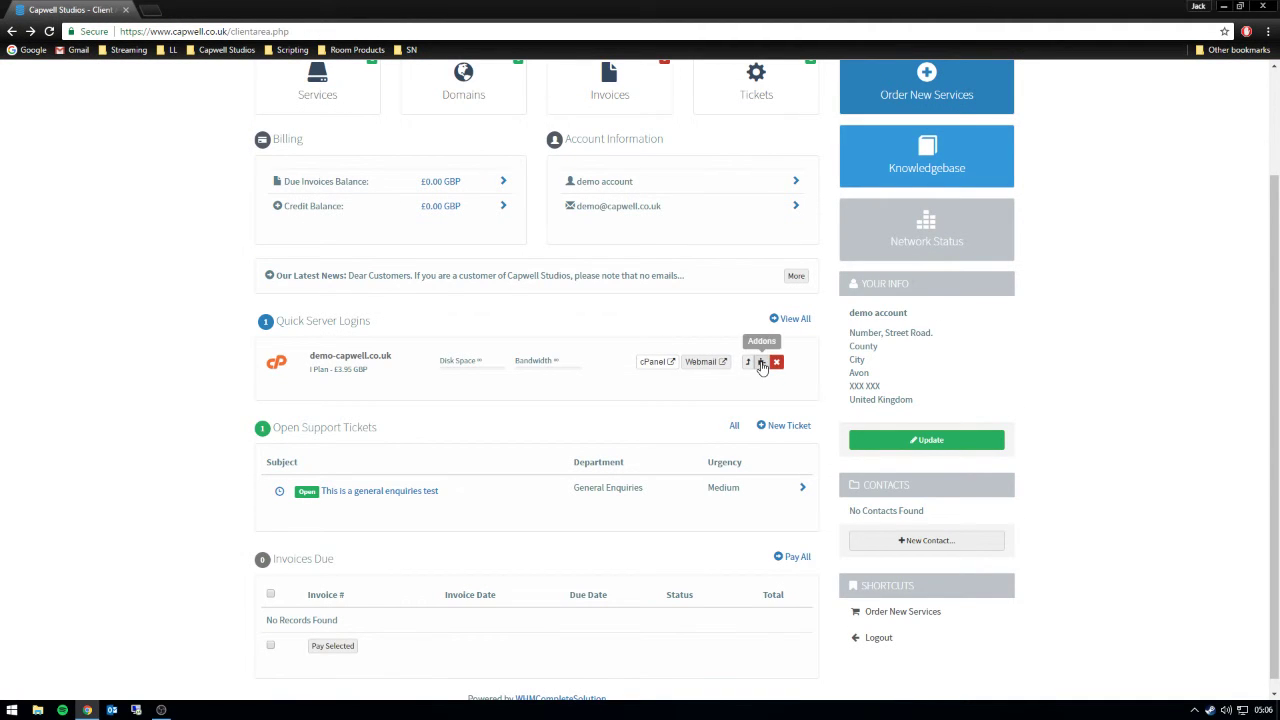
pyautogui.click(761, 364)
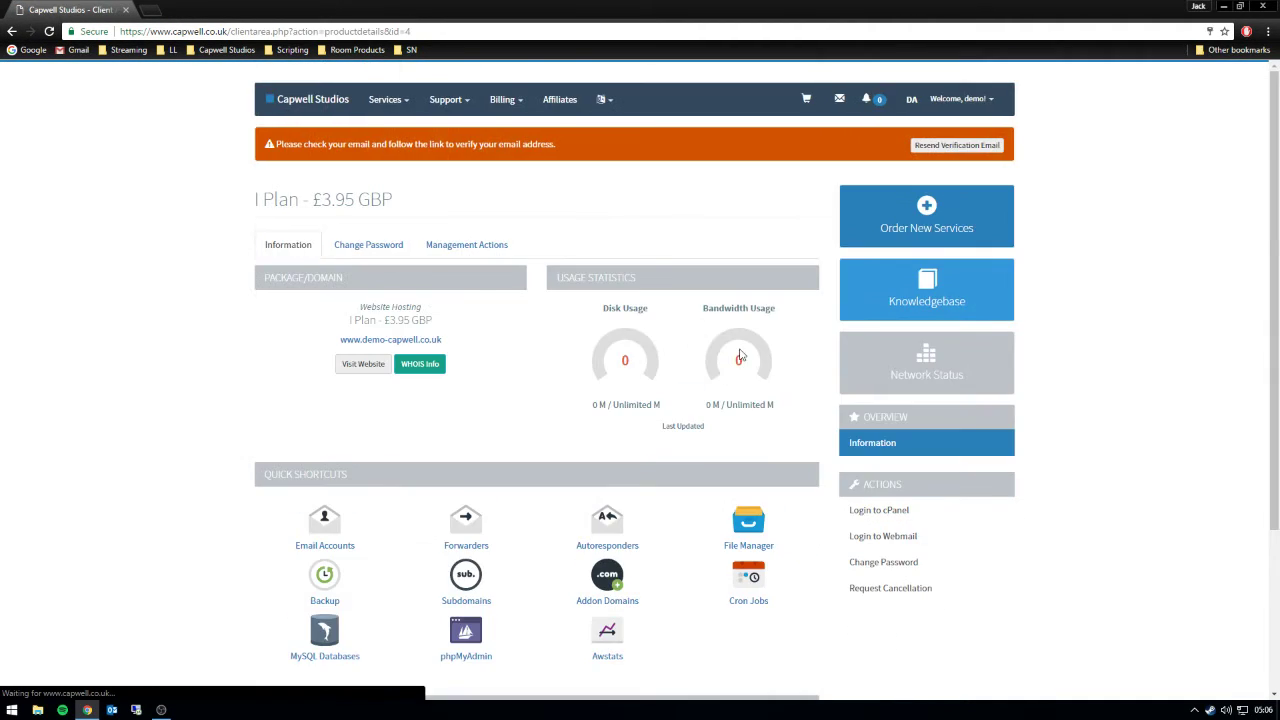
pyautogui.scroll(-3, 395, 380)
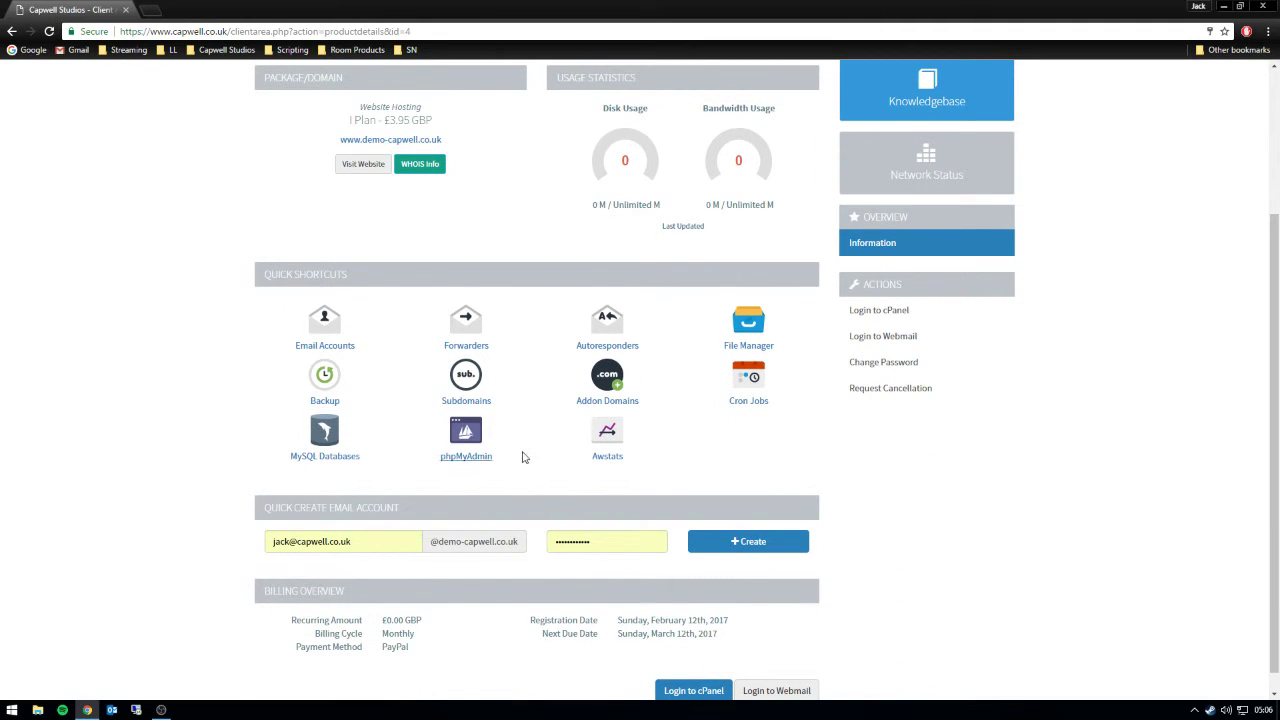
pyautogui.scroll(2, 491, 486)
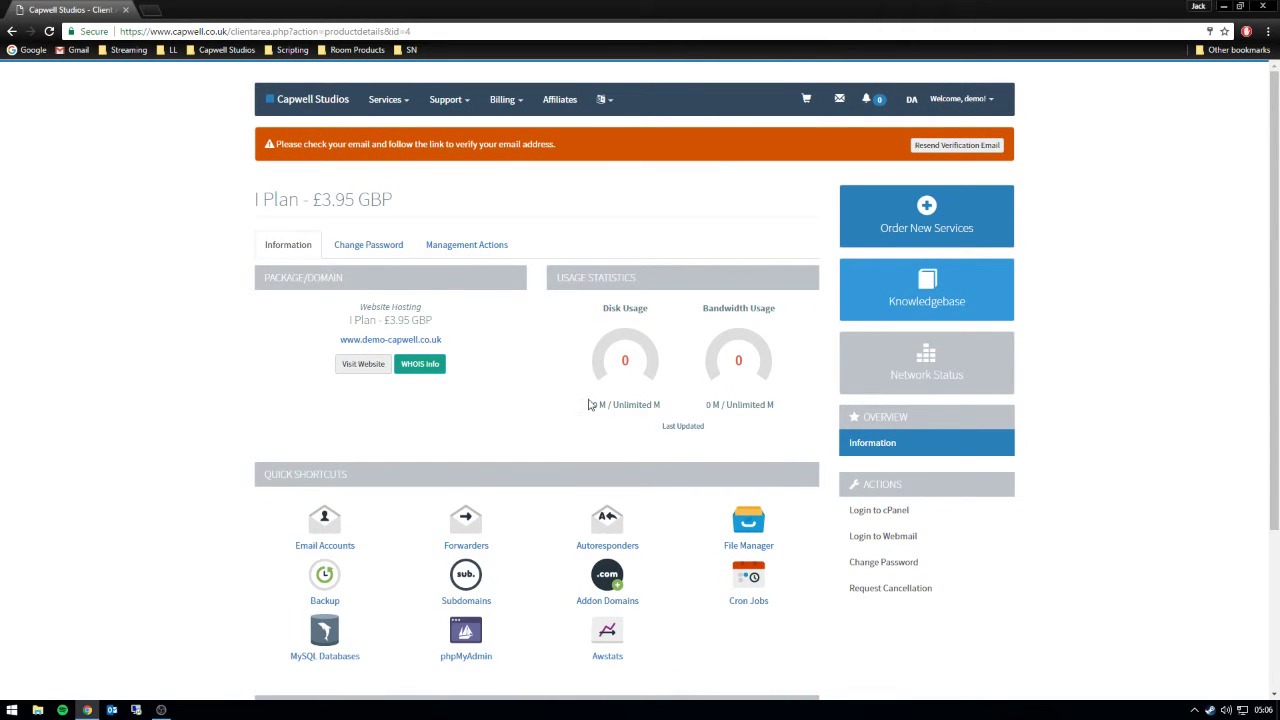
pyautogui.click(12, 31)
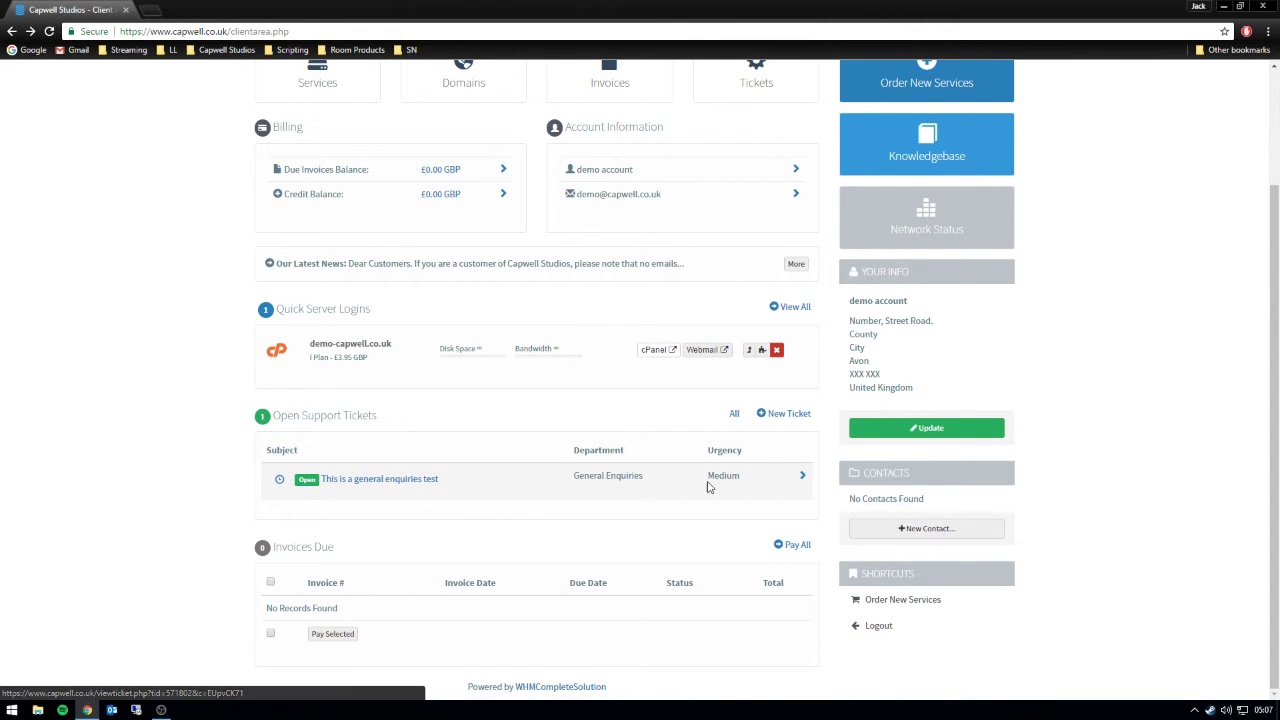
pyautogui.click(803, 478)
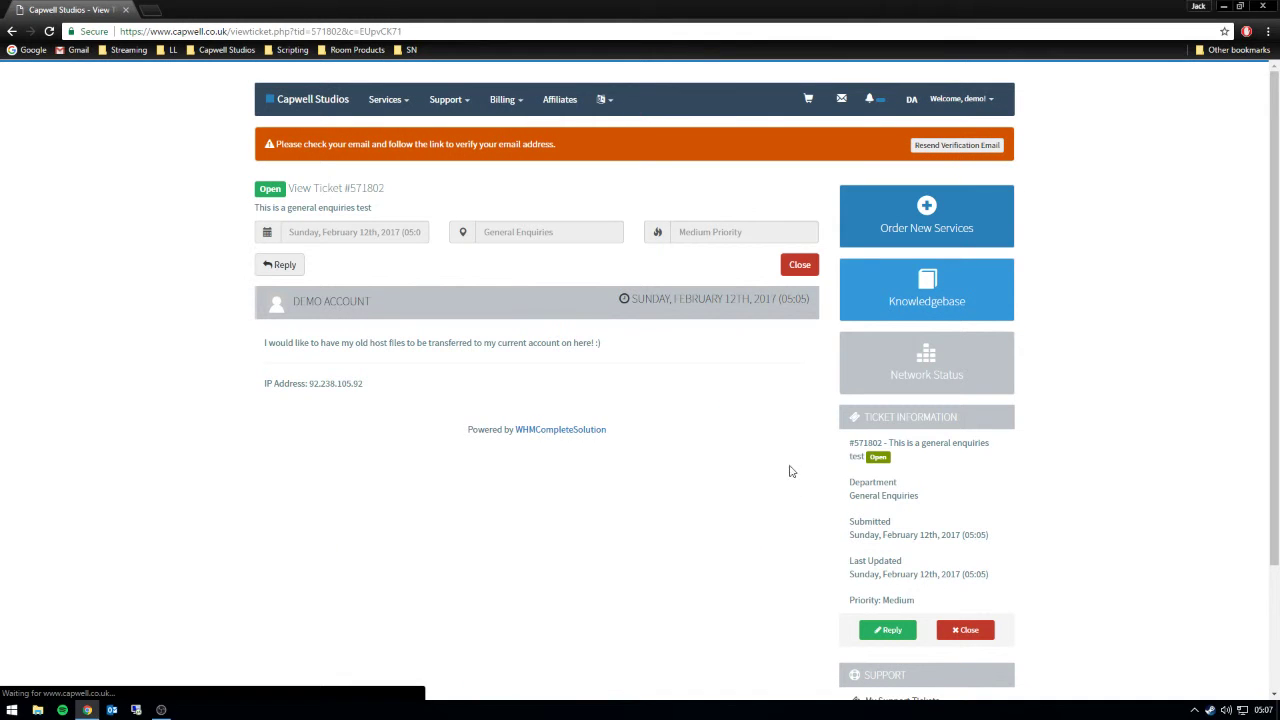
pyautogui.click(293, 104)
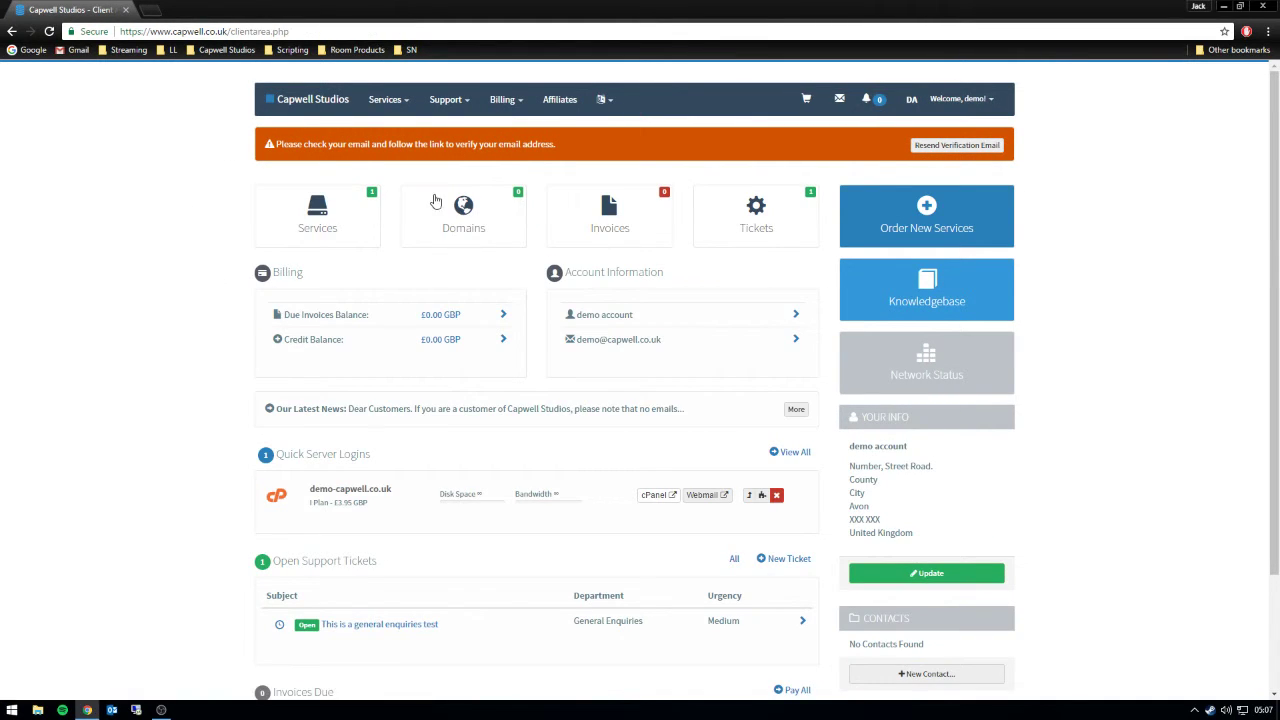
pyautogui.click(797, 225)
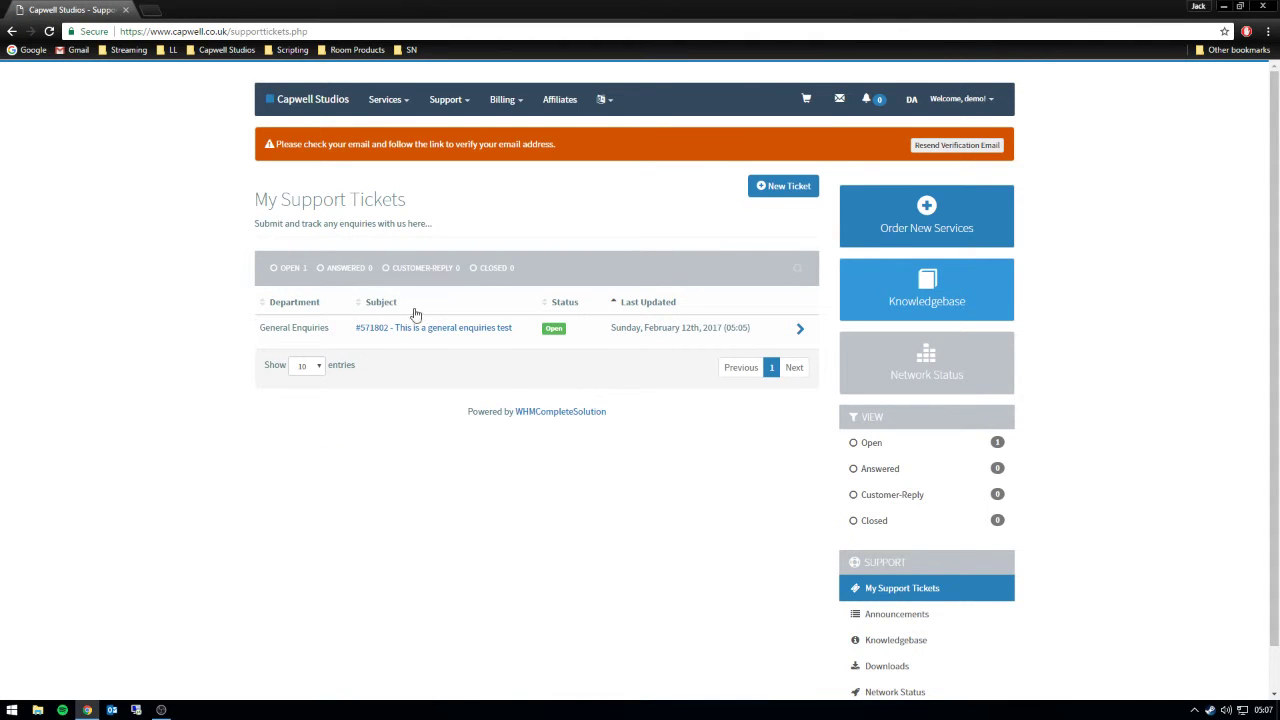
pyautogui.click(280, 113)
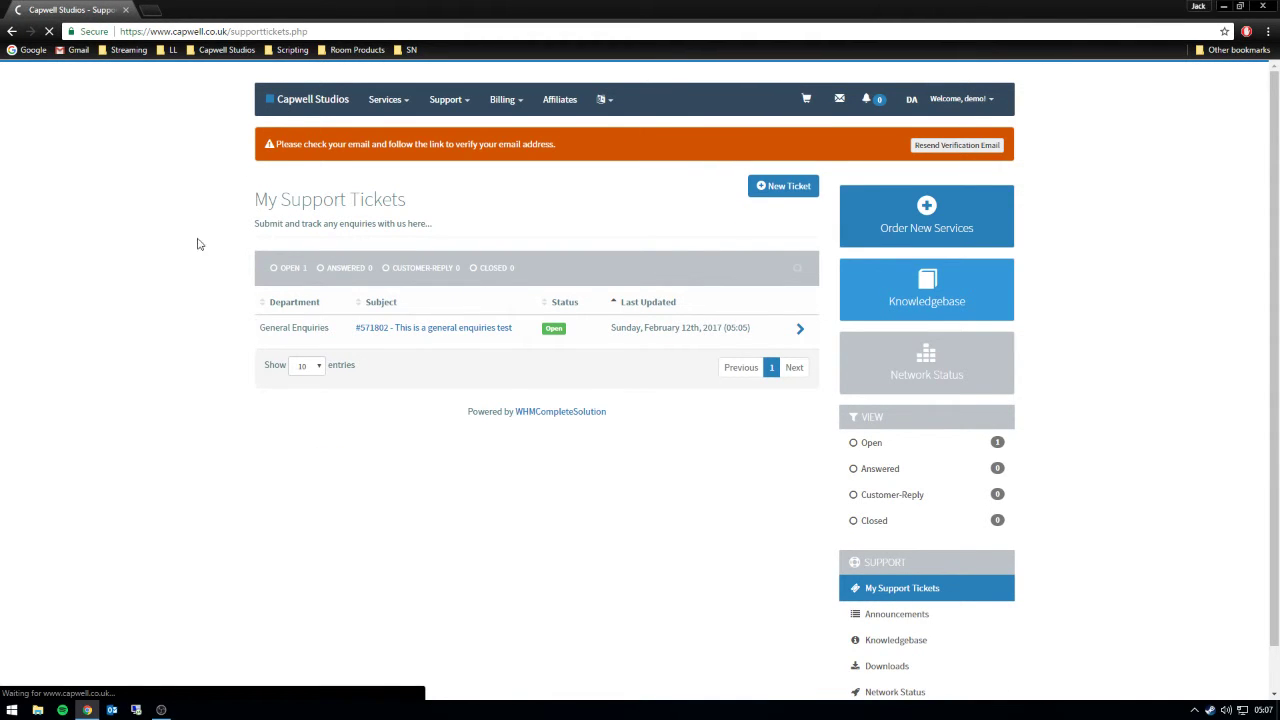
pyautogui.click(503, 97)
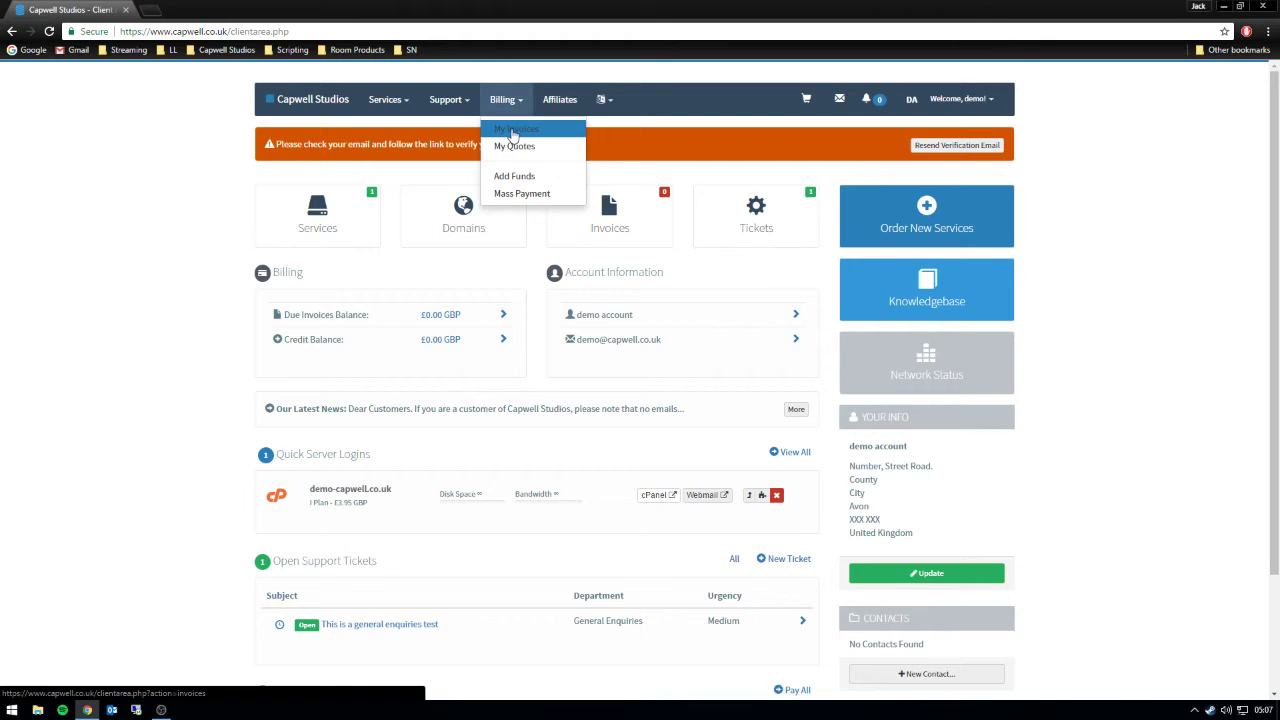
pyautogui.click(512, 138)
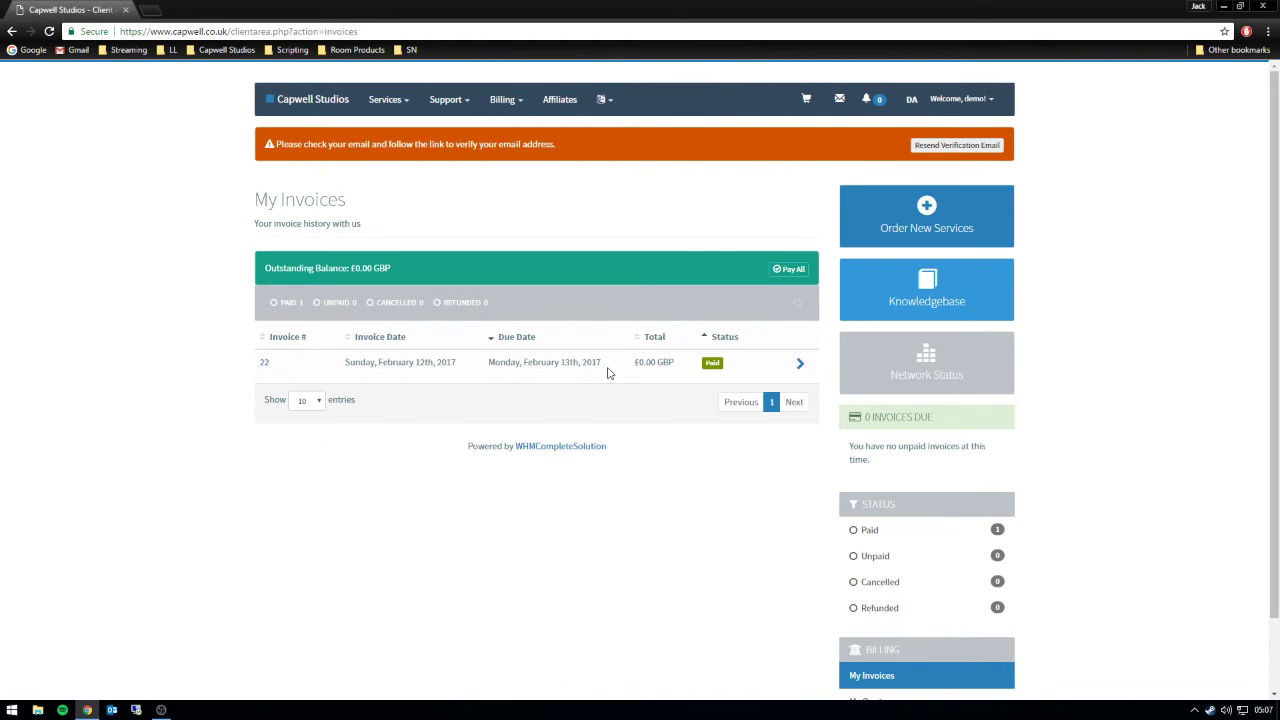
pyautogui.click(801, 364)
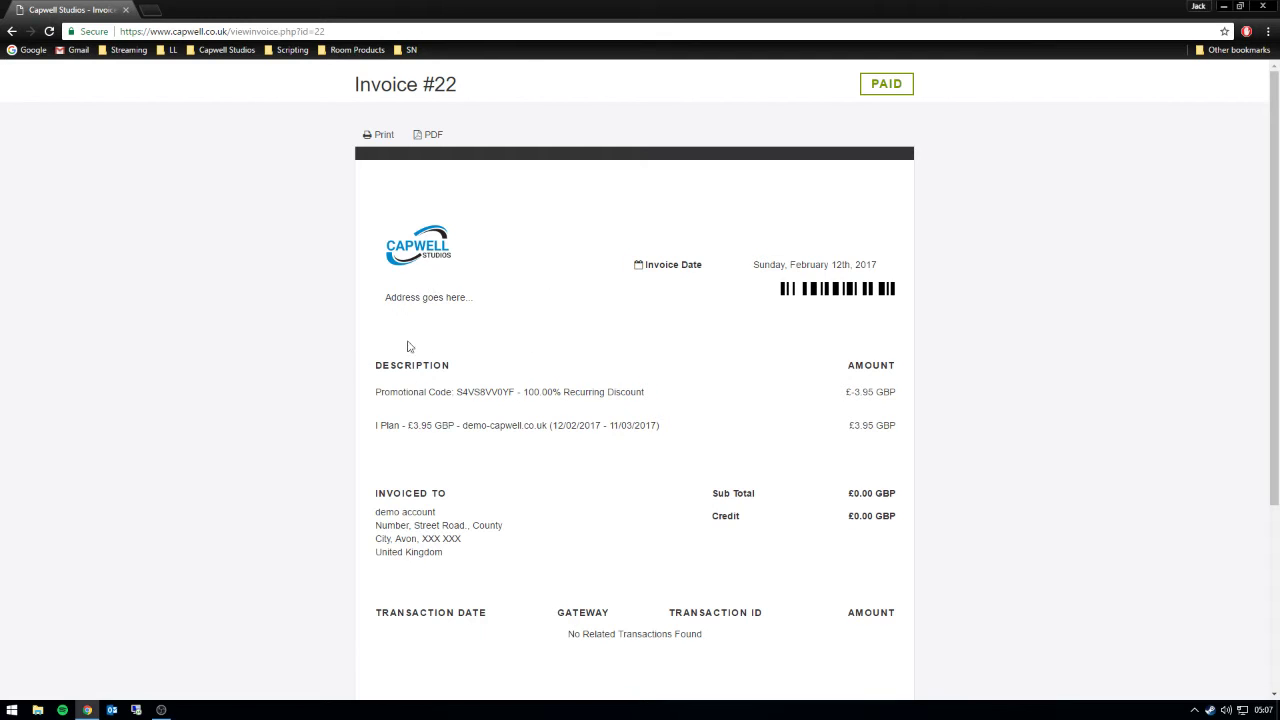
pyautogui.scroll(-2, 528, 383)
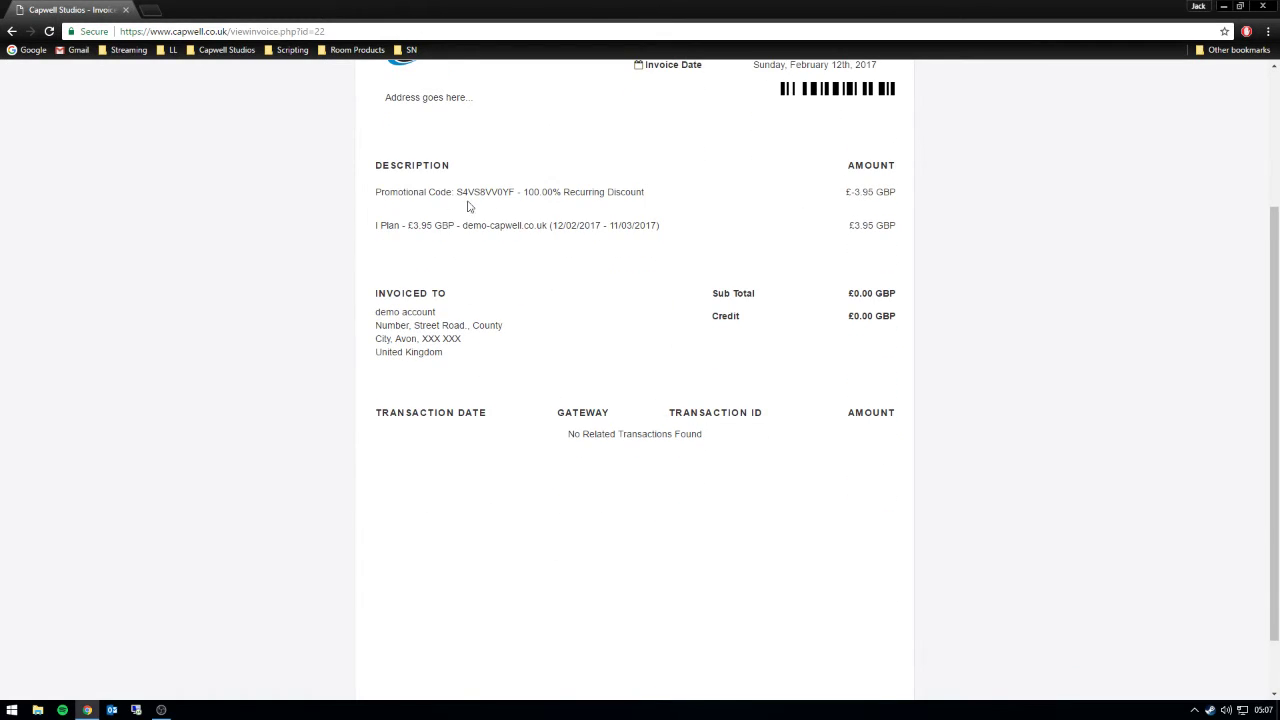
pyautogui.moveTo(354, 191); pyautogui.dragTo(843, 480)
pyautogui.click(614, 437)
pyautogui.moveTo(513, 433); pyautogui.dragTo(940, 465)
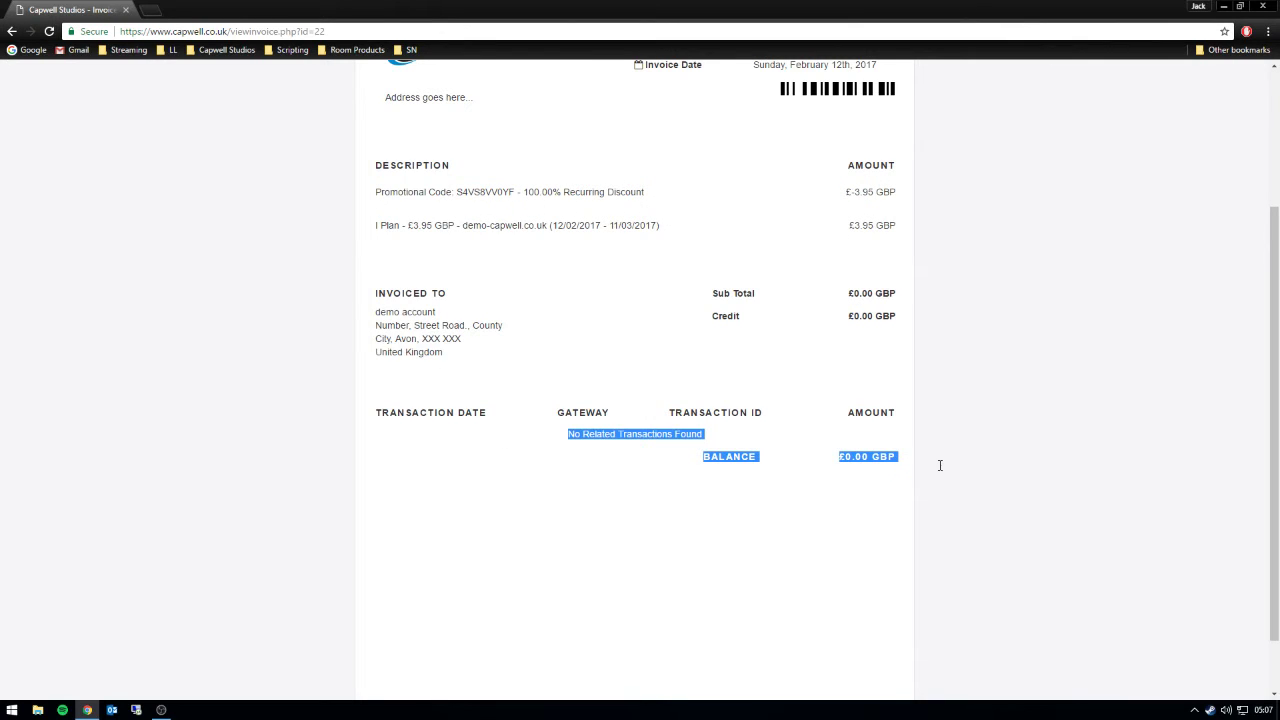
pyautogui.click(884, 455)
pyautogui.scroll(2, 343, 209)
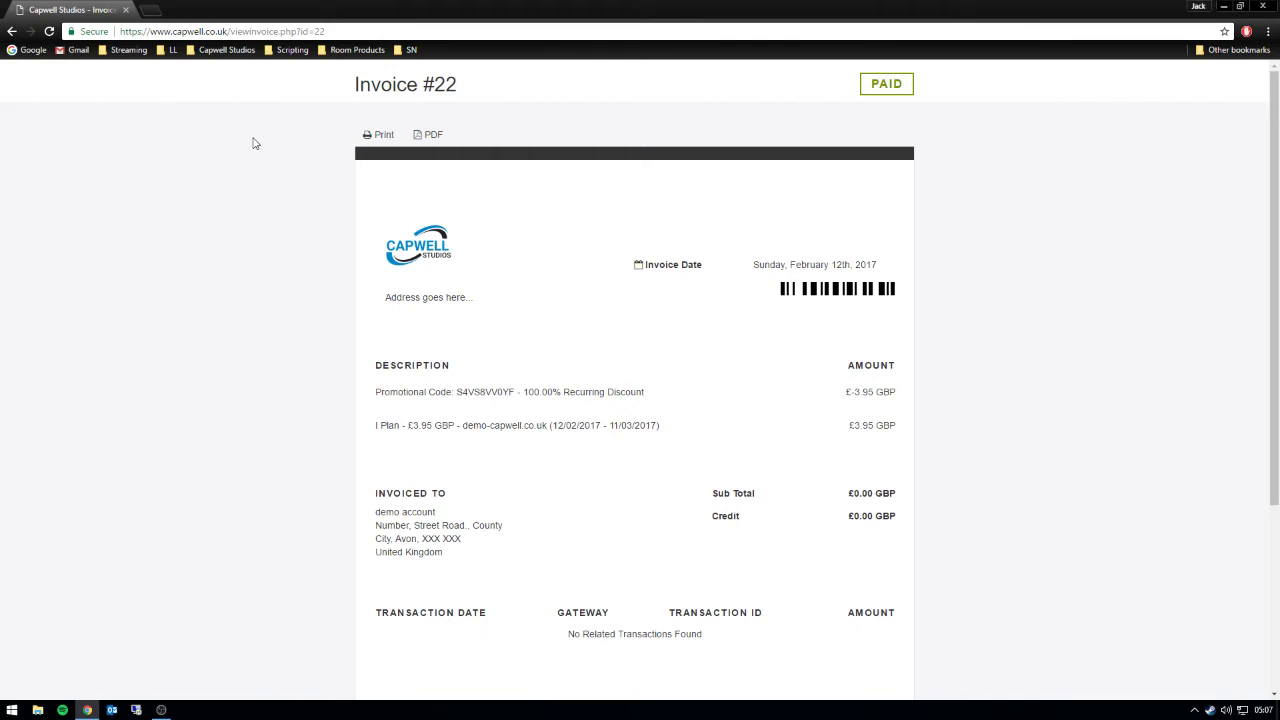
pyautogui.click(13, 33)
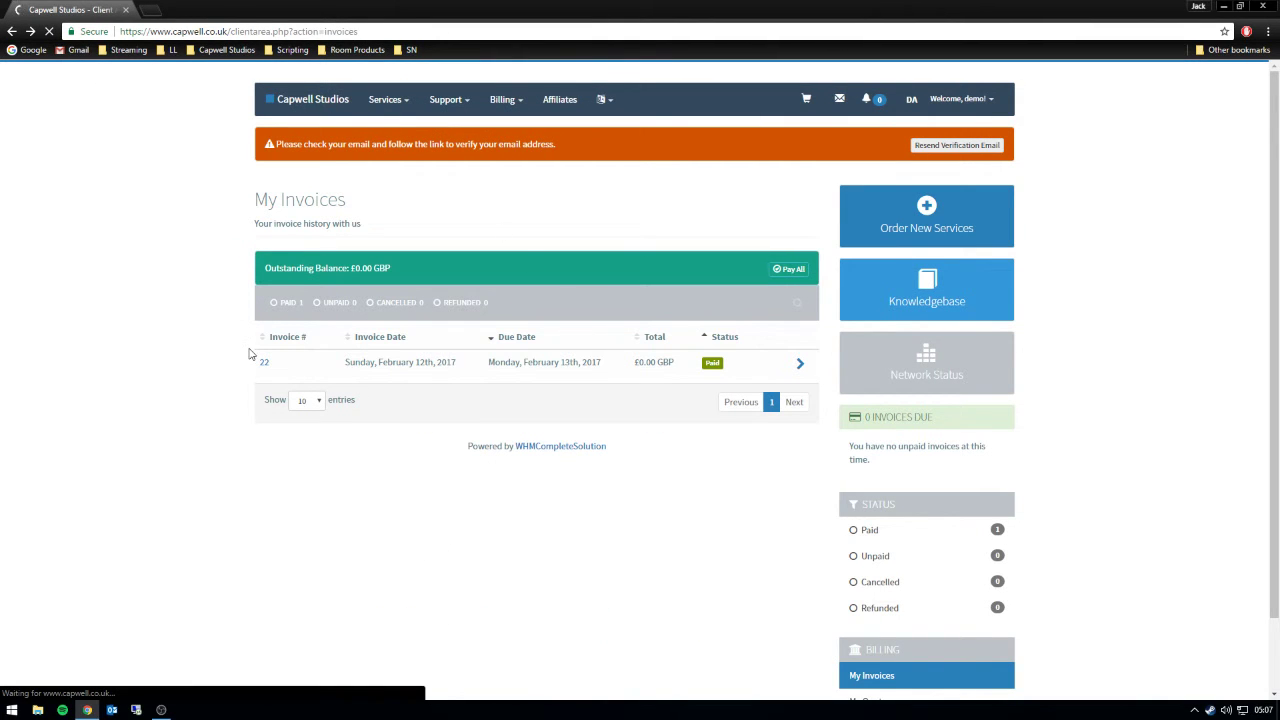
pyautogui.hotkey('alt', 'Left')
pyautogui.scroll(-2, 463, 381)
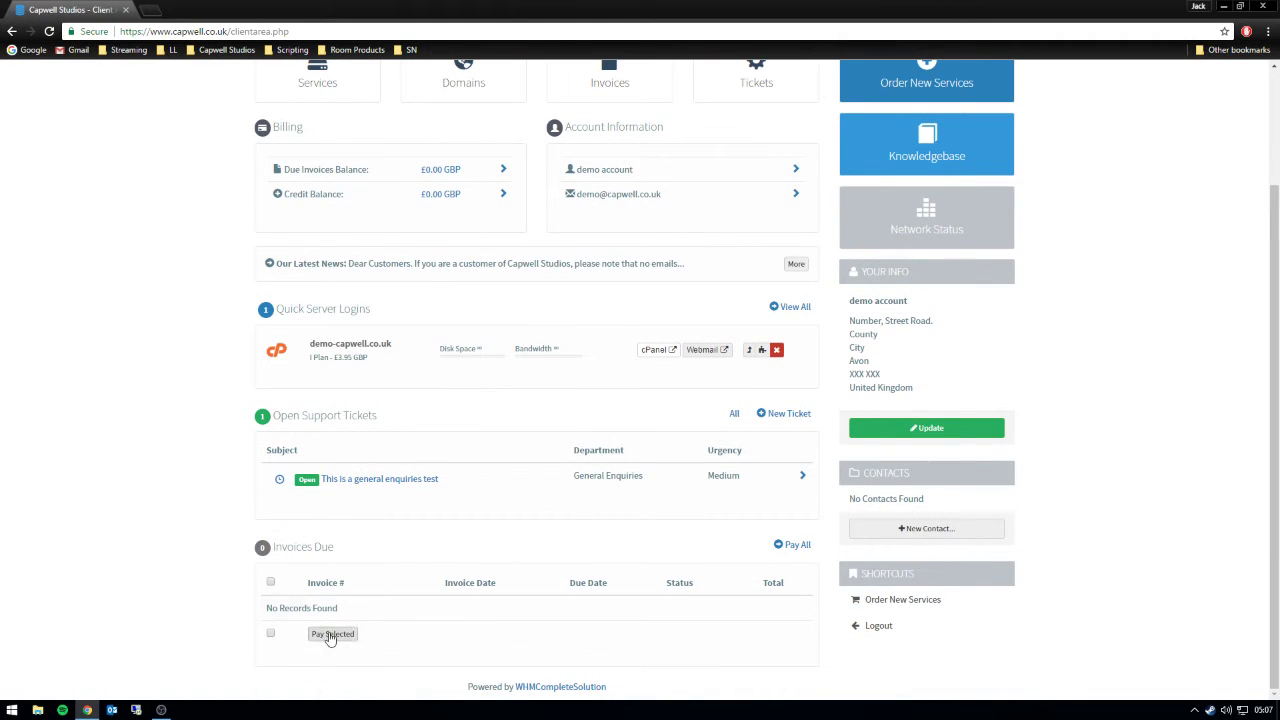
pyautogui.scroll(1, 697, 586)
pyautogui.scroll(3, 700, 586)
pyautogui.scroll(-5, 714, 586)
pyautogui.moveTo(926, 274); pyautogui.dragTo(851, 273)
# - Update the Address 1 and City fields and enter company name Blue Fish LTD
pyautogui.click(915, 428)
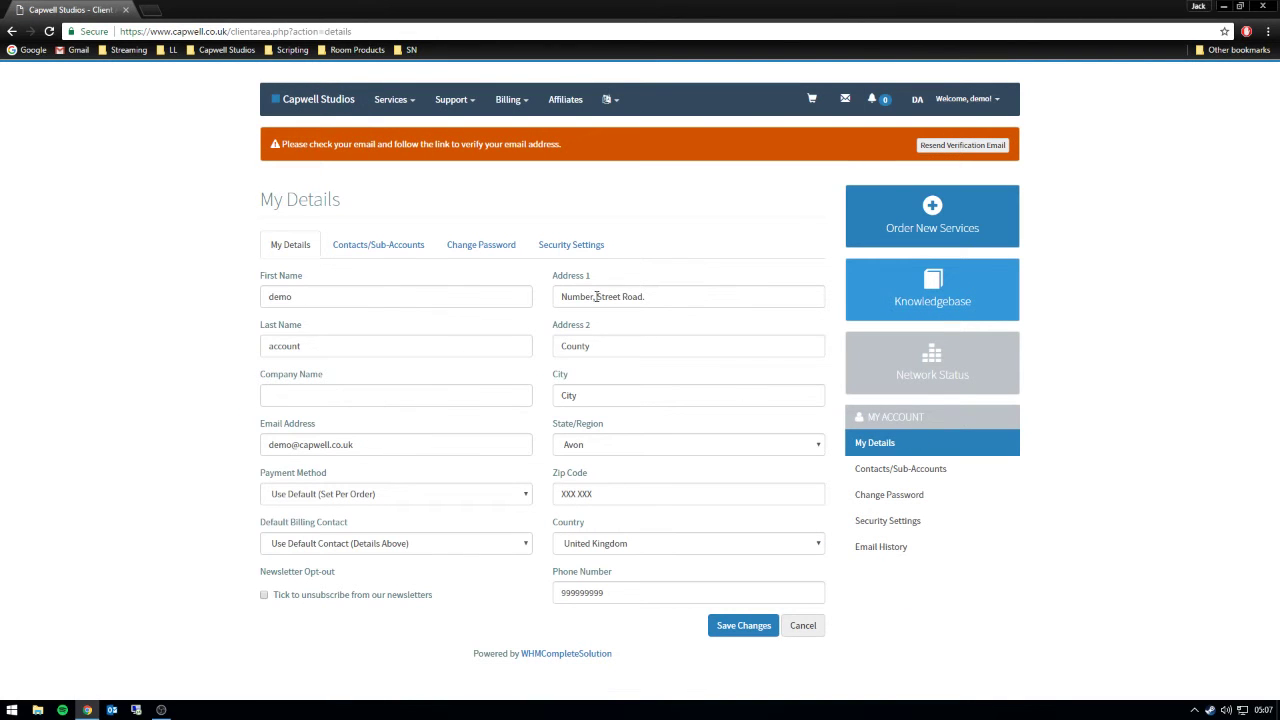
pyautogui.moveTo(597, 296); pyautogui.dragTo(545, 297)
pyautogui.write('123')
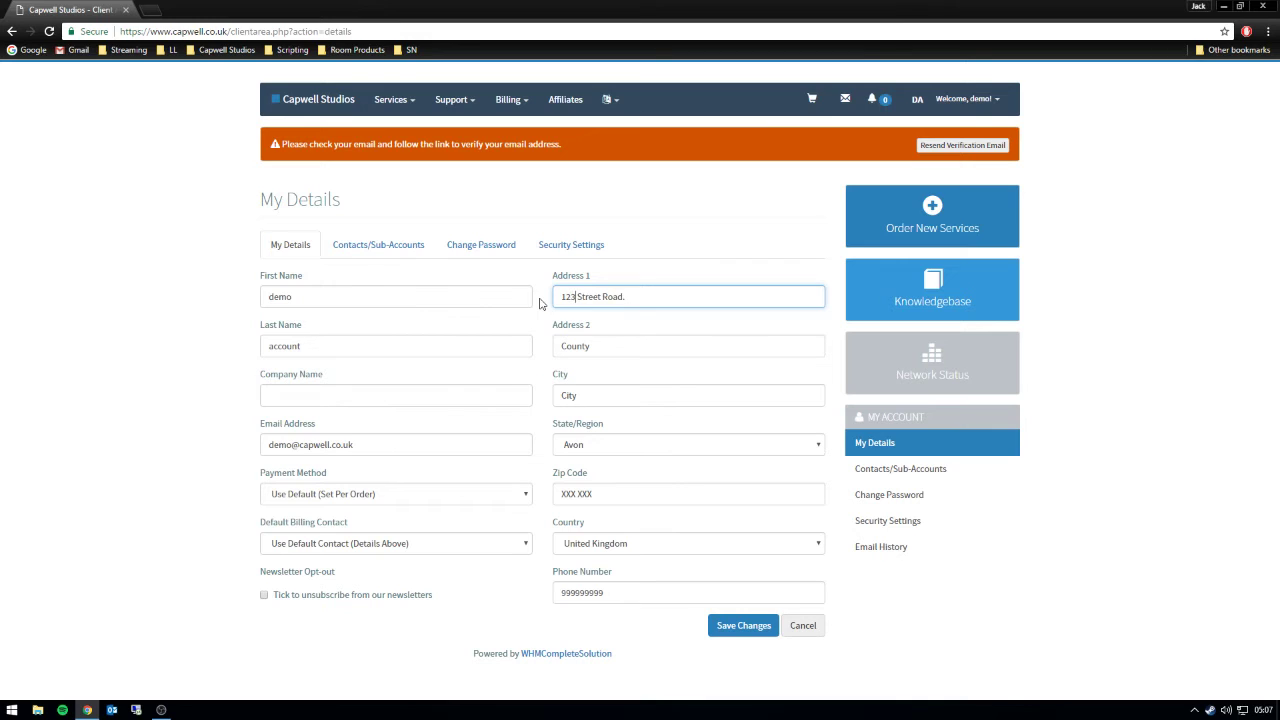
pyautogui.write(',')
pyautogui.moveTo(586, 396); pyautogui.dragTo(524, 390)
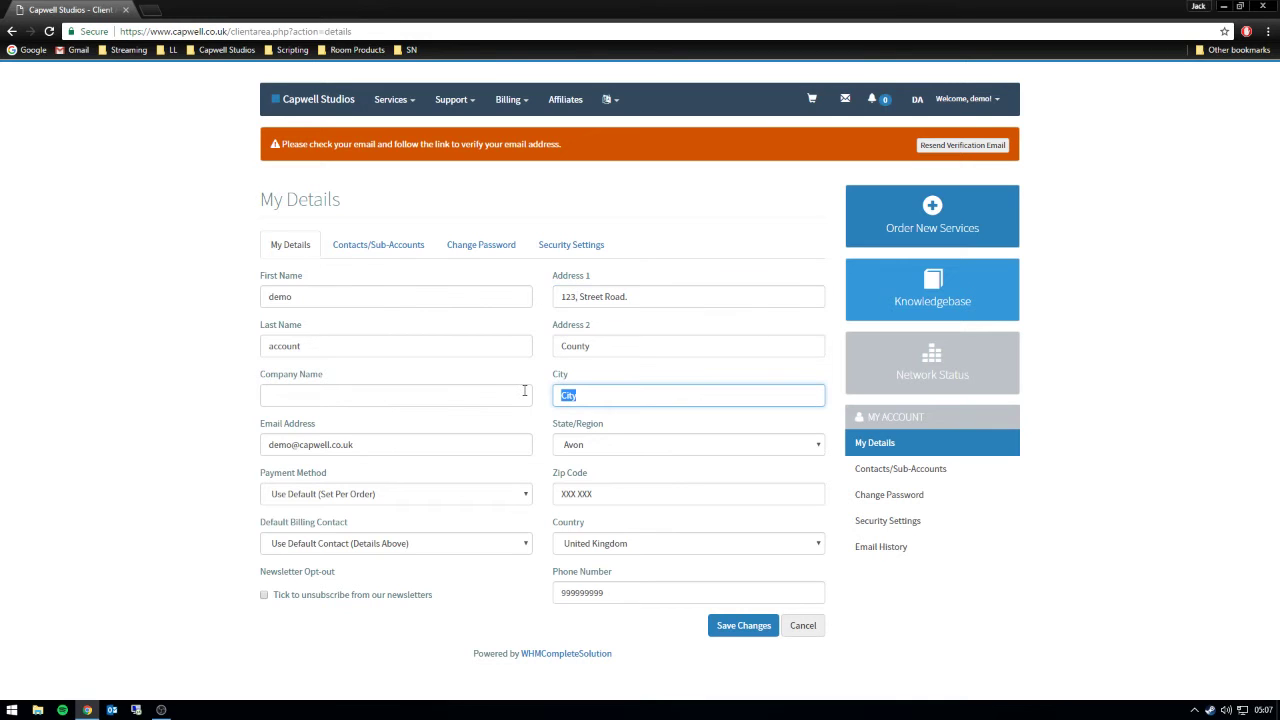
pyautogui.write('London')
pyautogui.click(303, 396)
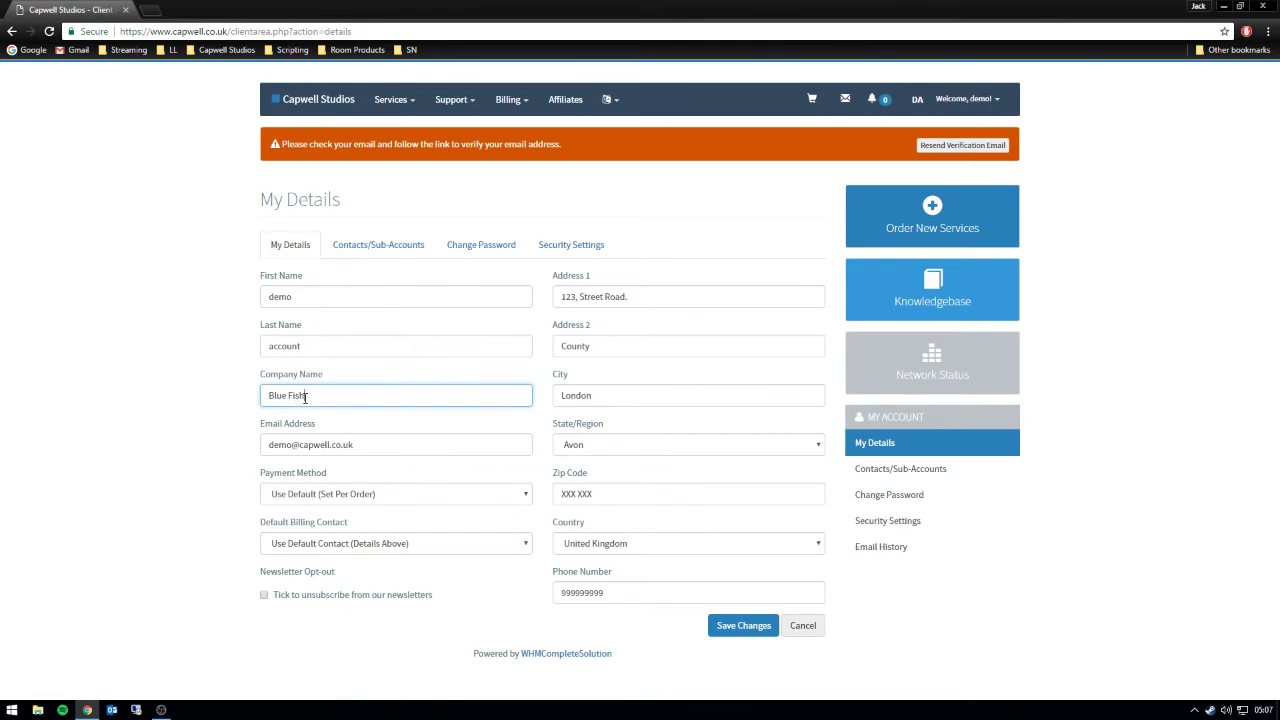
pyautogui.click(180, 414)
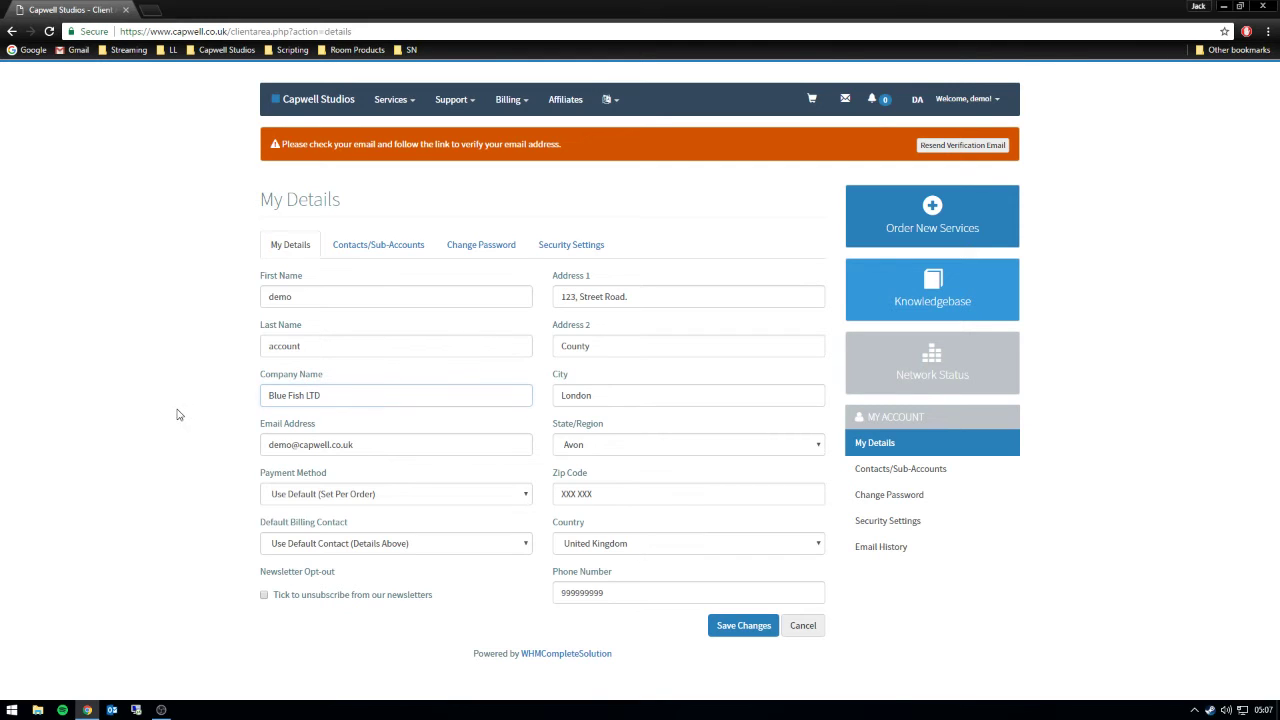
# - Set the payment method to PayPal, unsubscribe from newsletters, and save the account details
pyautogui.click(391, 496)
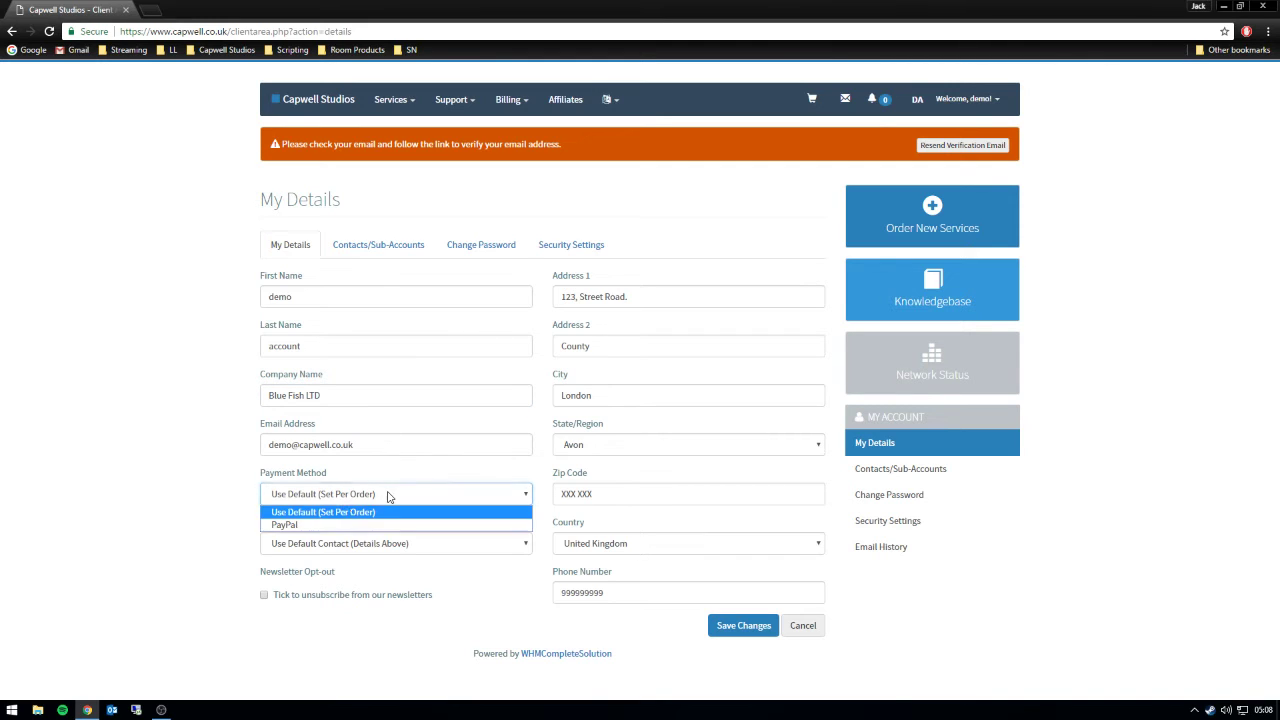
pyautogui.click(330, 527)
pyautogui.click(362, 547)
pyautogui.click(318, 560)
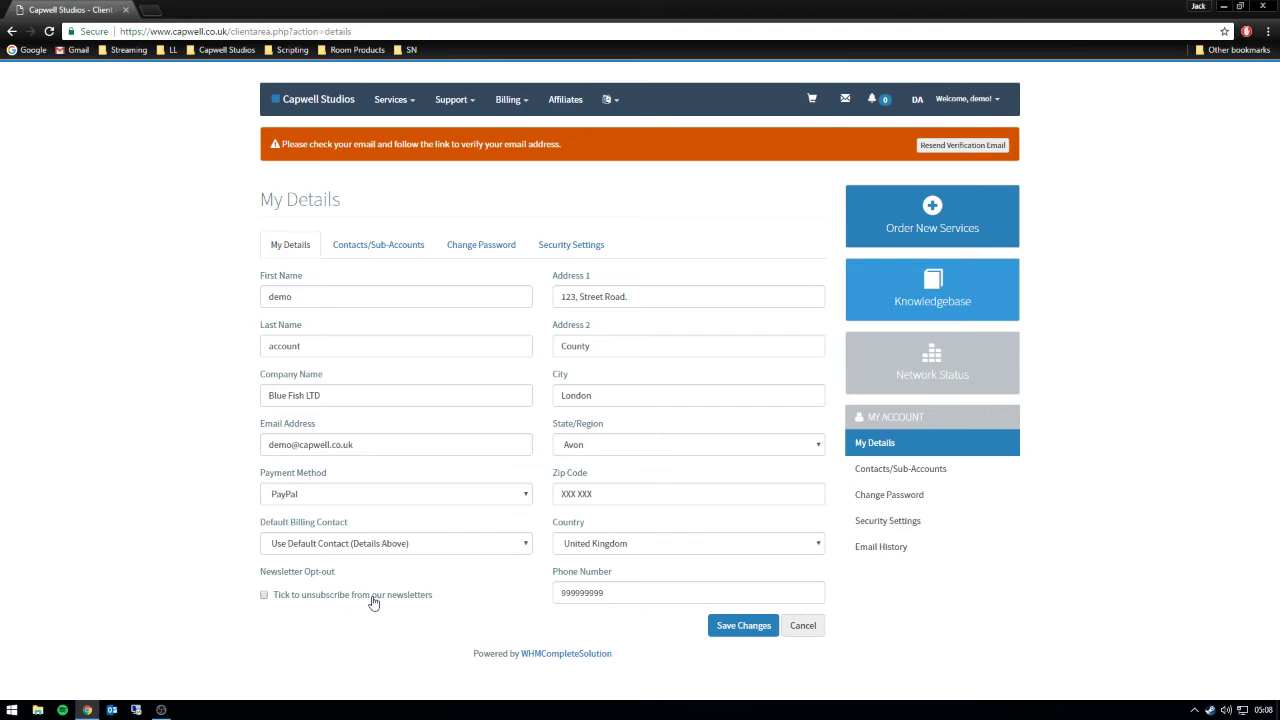
pyautogui.moveTo(467, 609); pyautogui.dragTo(253, 570)
pyautogui.click(205, 609)
pyautogui.click(724, 625)
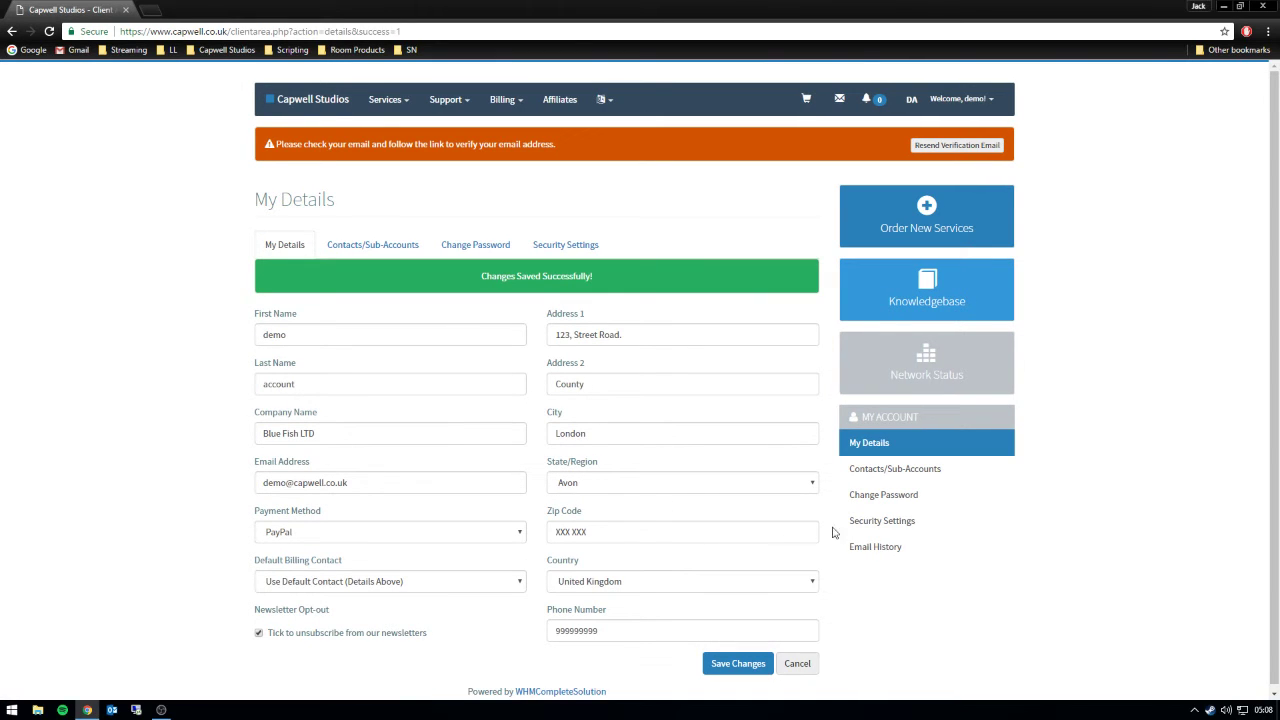
pyautogui.click(884, 530)
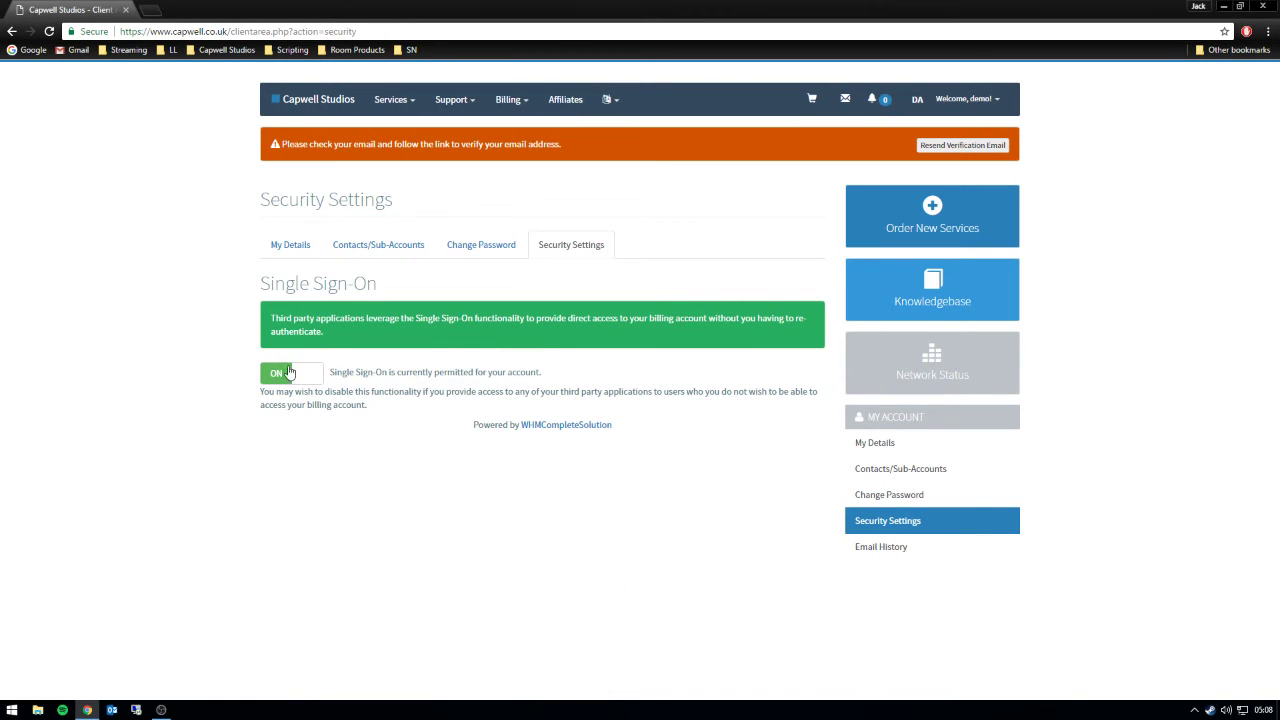
# - Toggle Single Sign-On off and back on so it stays permitted, then open Email History
pyautogui.click(290, 379)
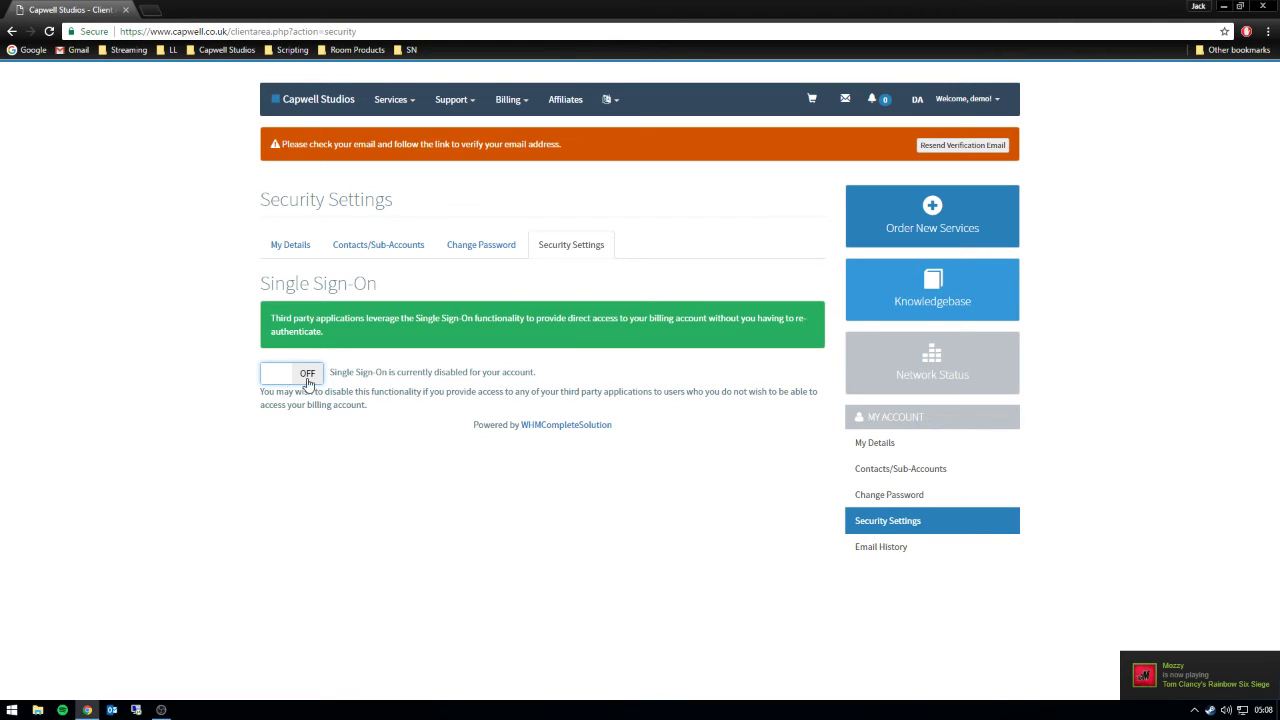
pyautogui.click(291, 383)
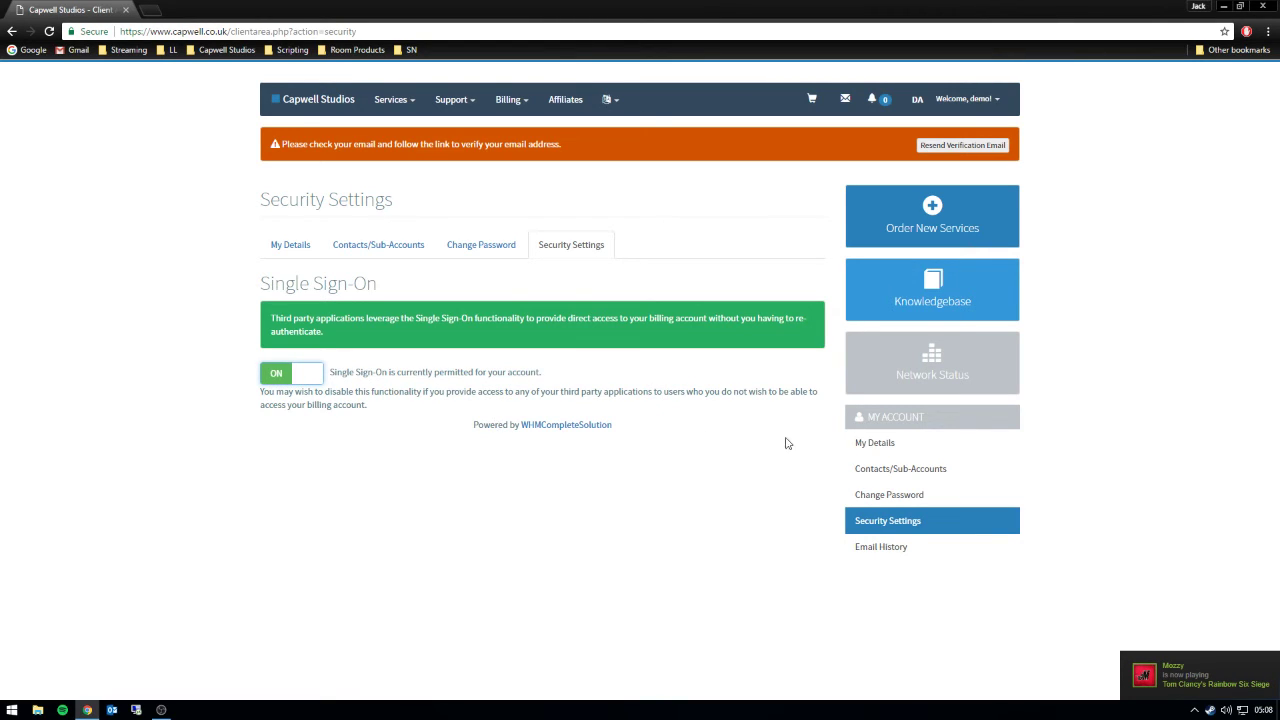
pyautogui.click(938, 548)
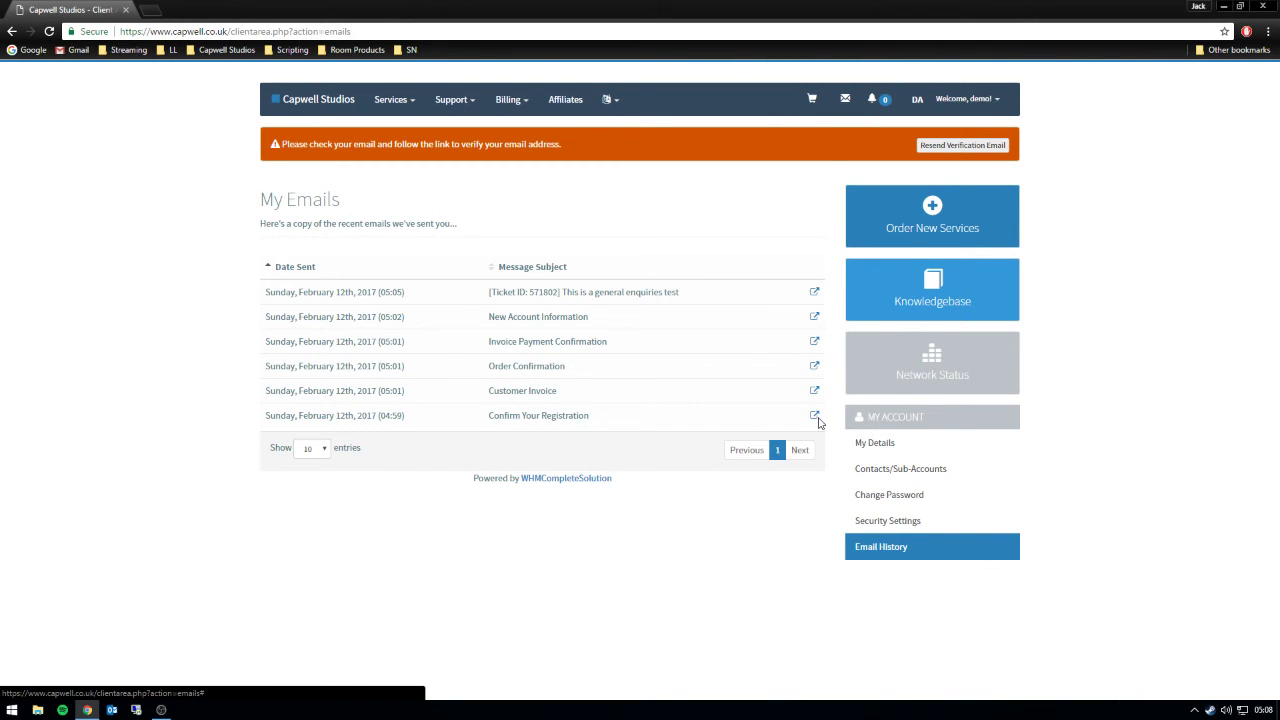
pyautogui.click(817, 420)
pyautogui.click(866, 240)
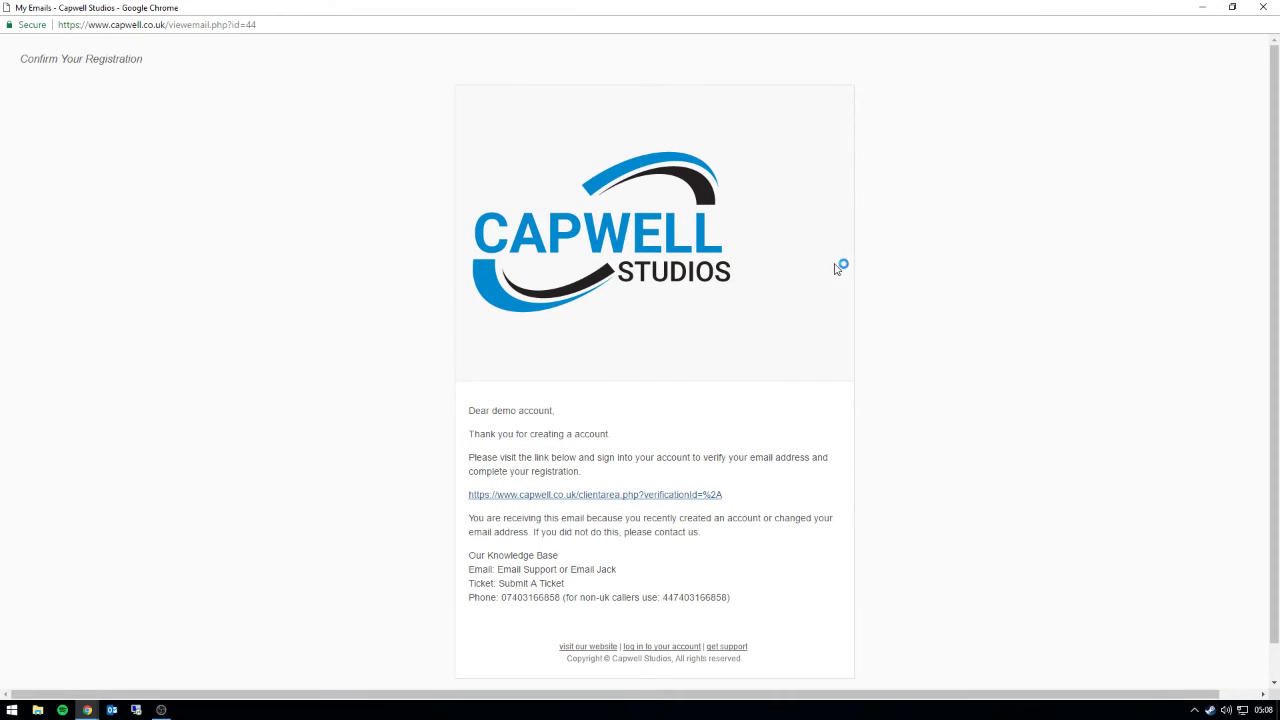
pyautogui.scroll(-1, 500, 390)
pyautogui.moveTo(469, 373); pyautogui.dragTo(638, 484)
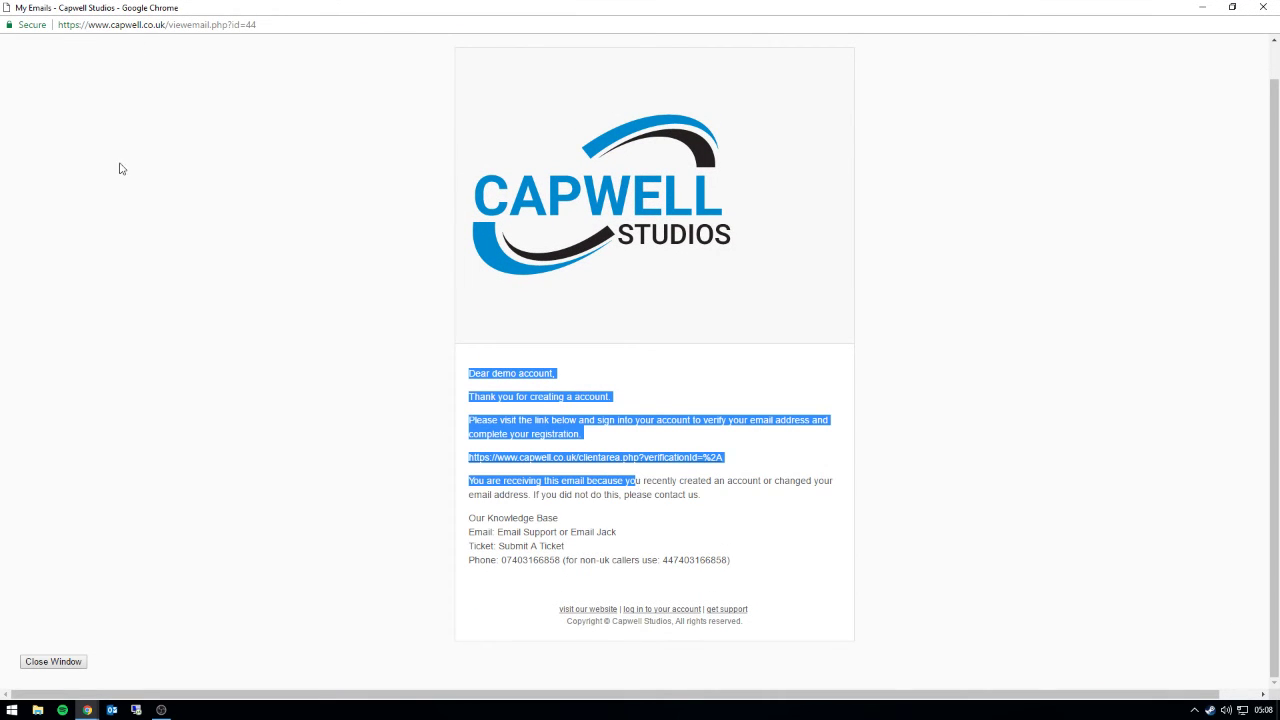
pyautogui.click(1203, 10)
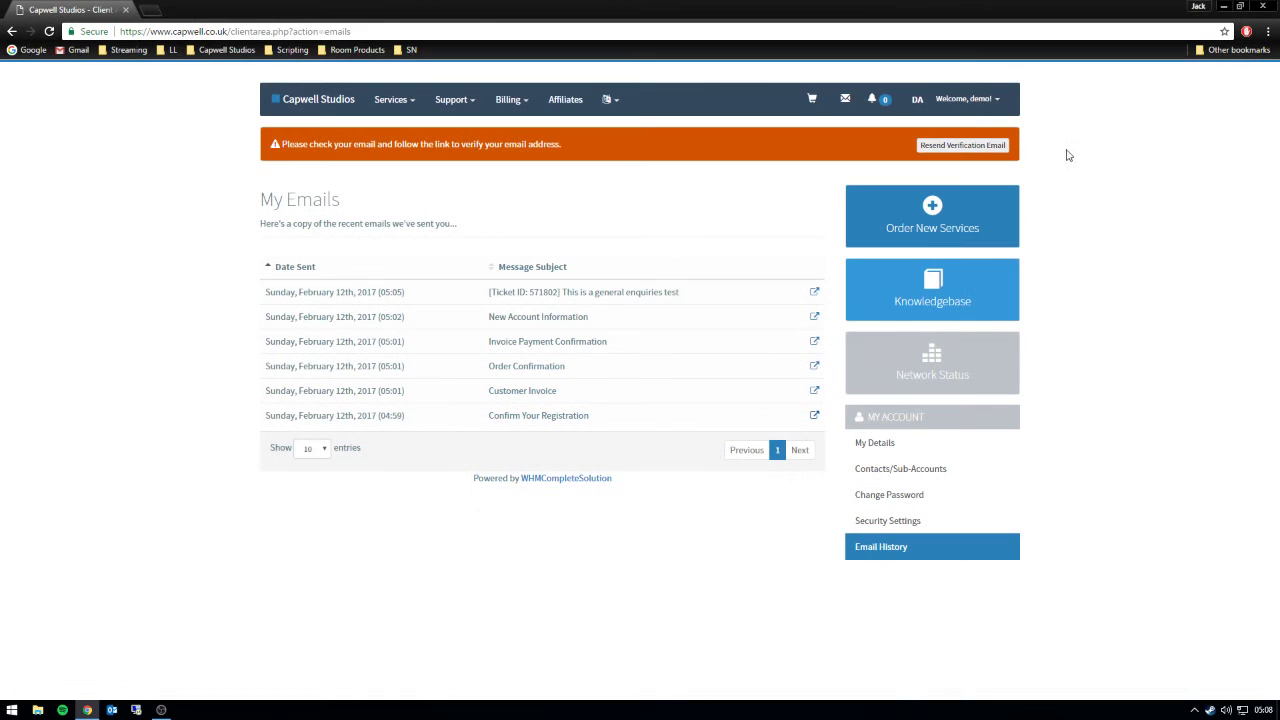
pyautogui.click(814, 390)
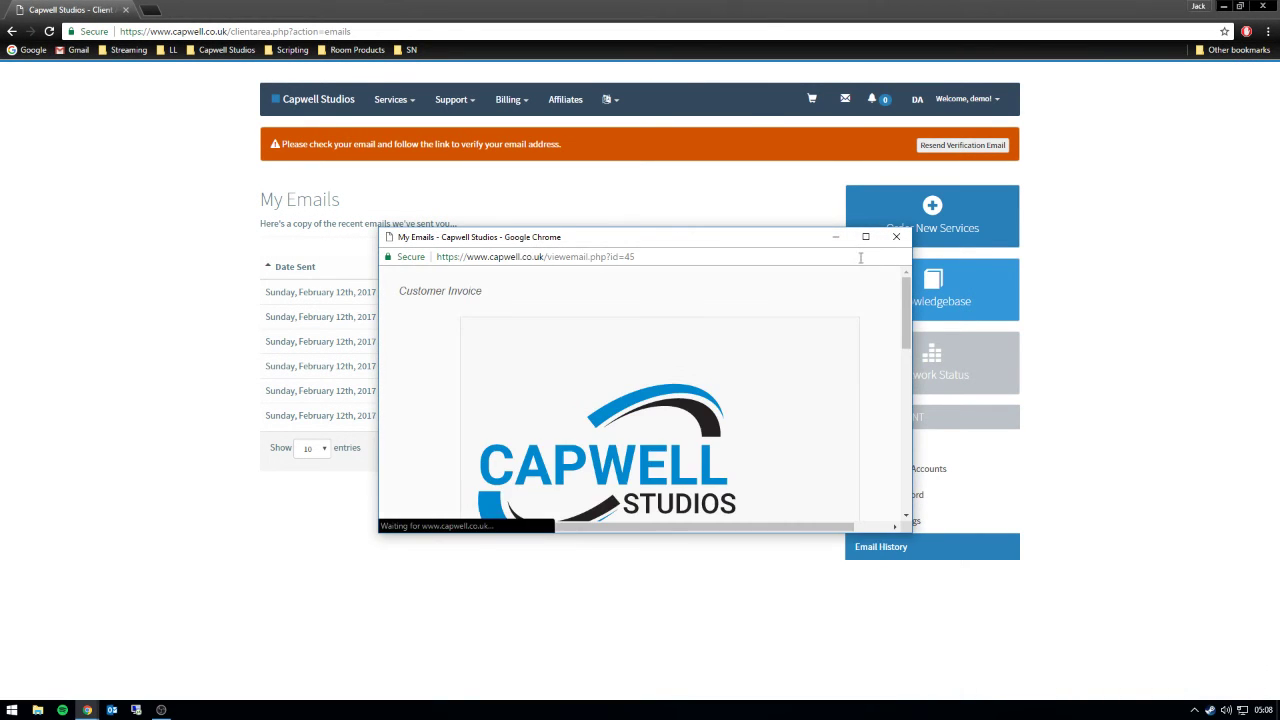
pyautogui.doubleClick(866, 241)
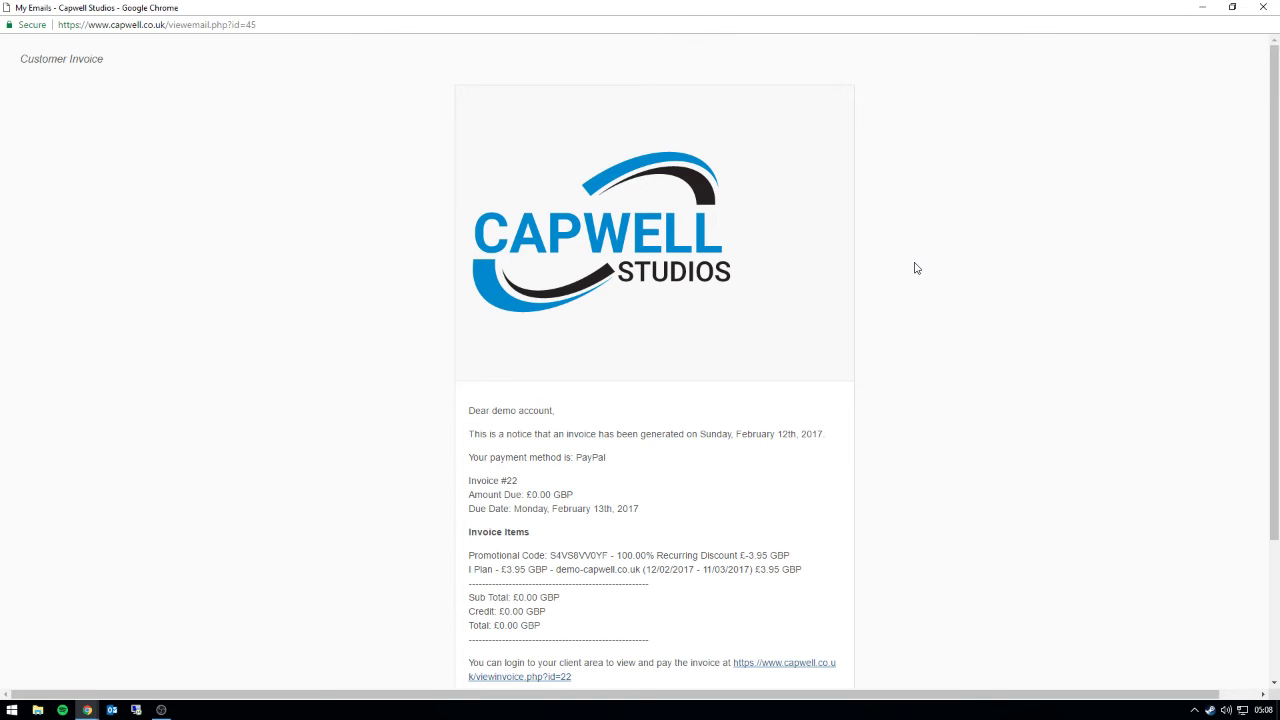
pyautogui.click(1262, 7)
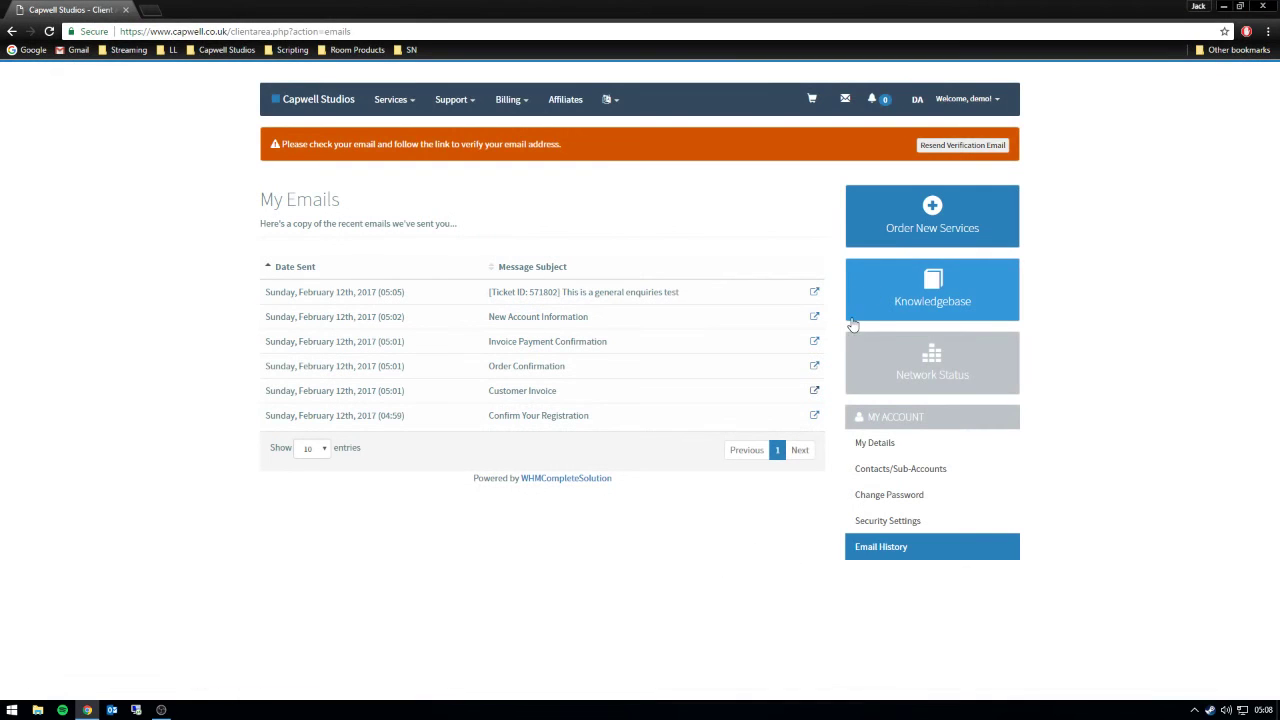
pyautogui.click(814, 366)
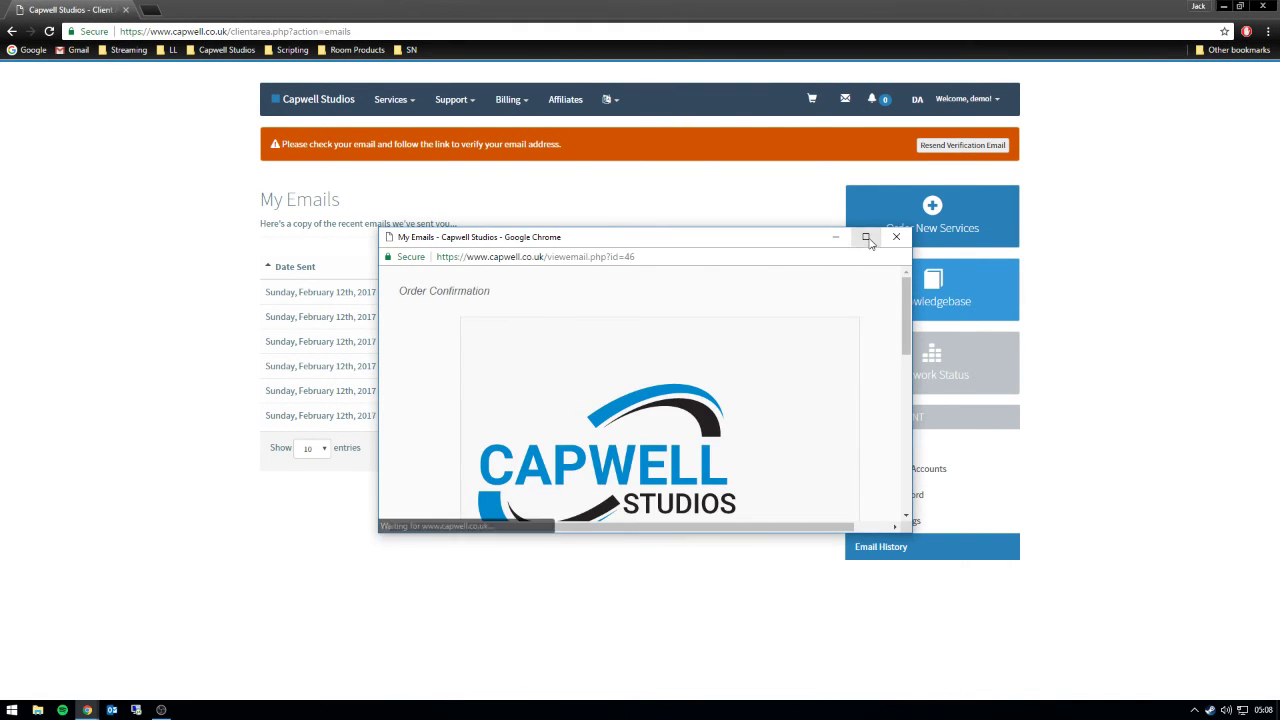
pyautogui.doubleClick(866, 239)
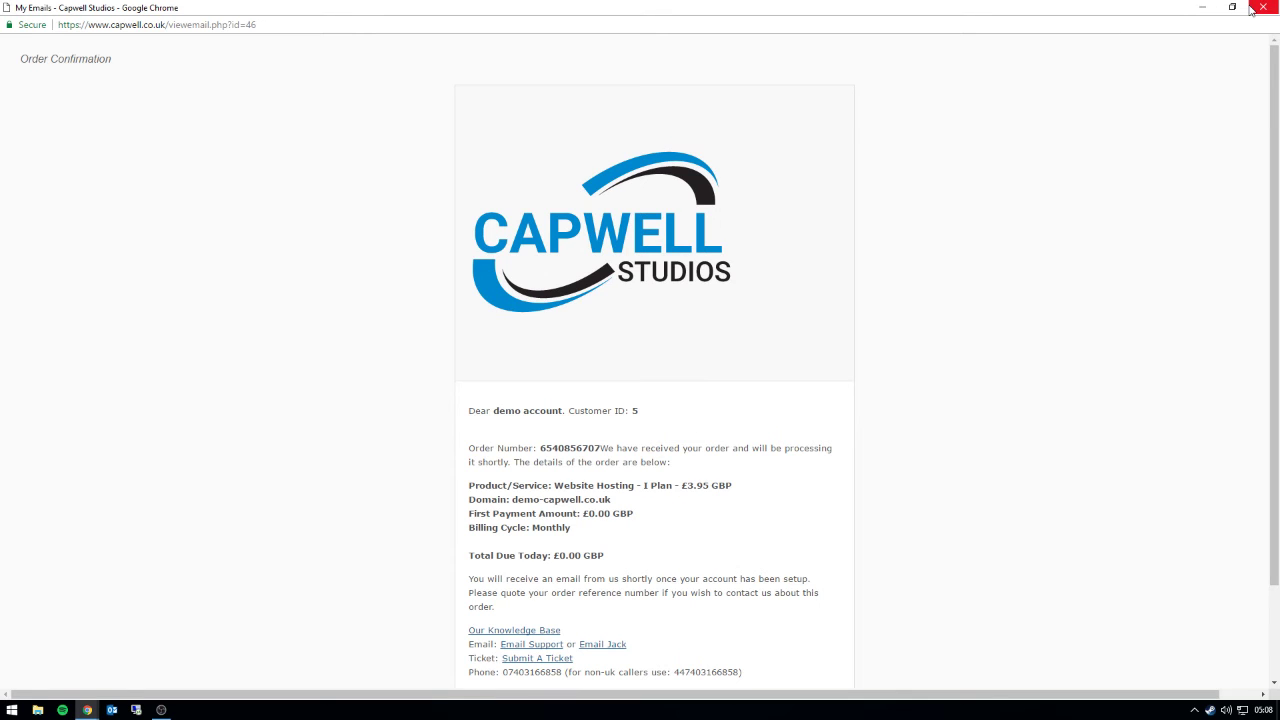
pyautogui.click(1262, 7)
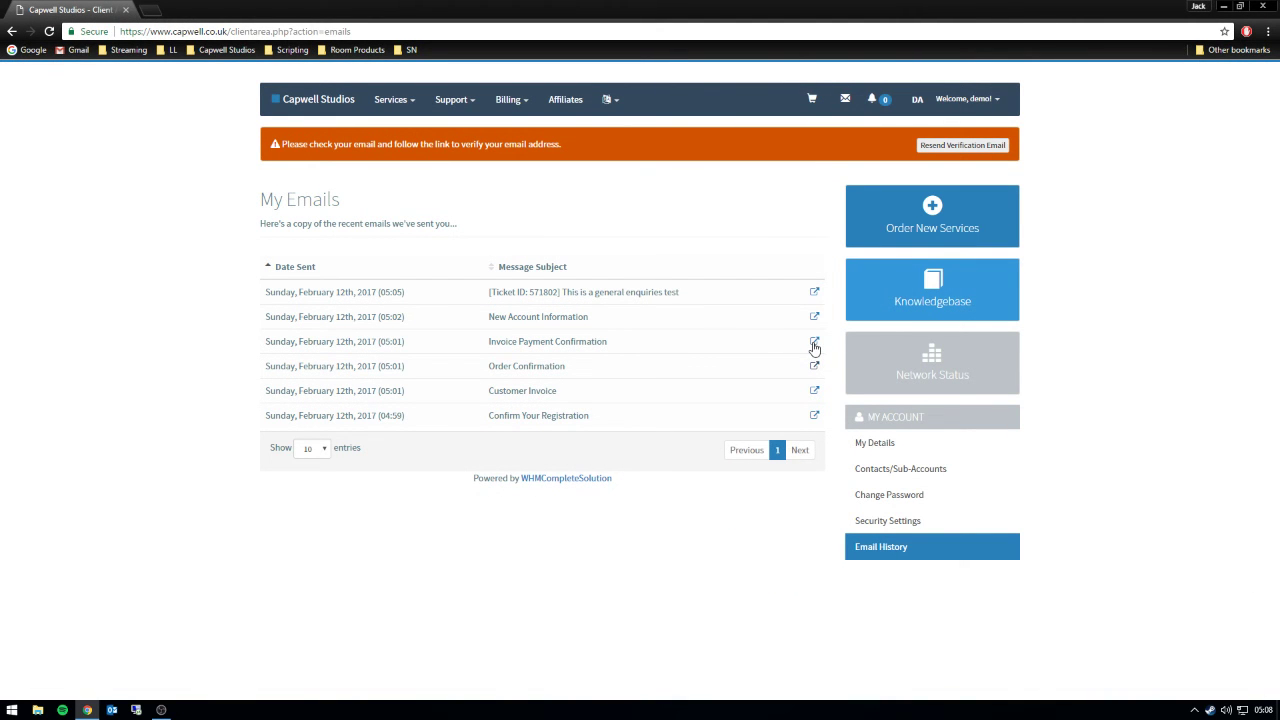
pyautogui.click(814, 341)
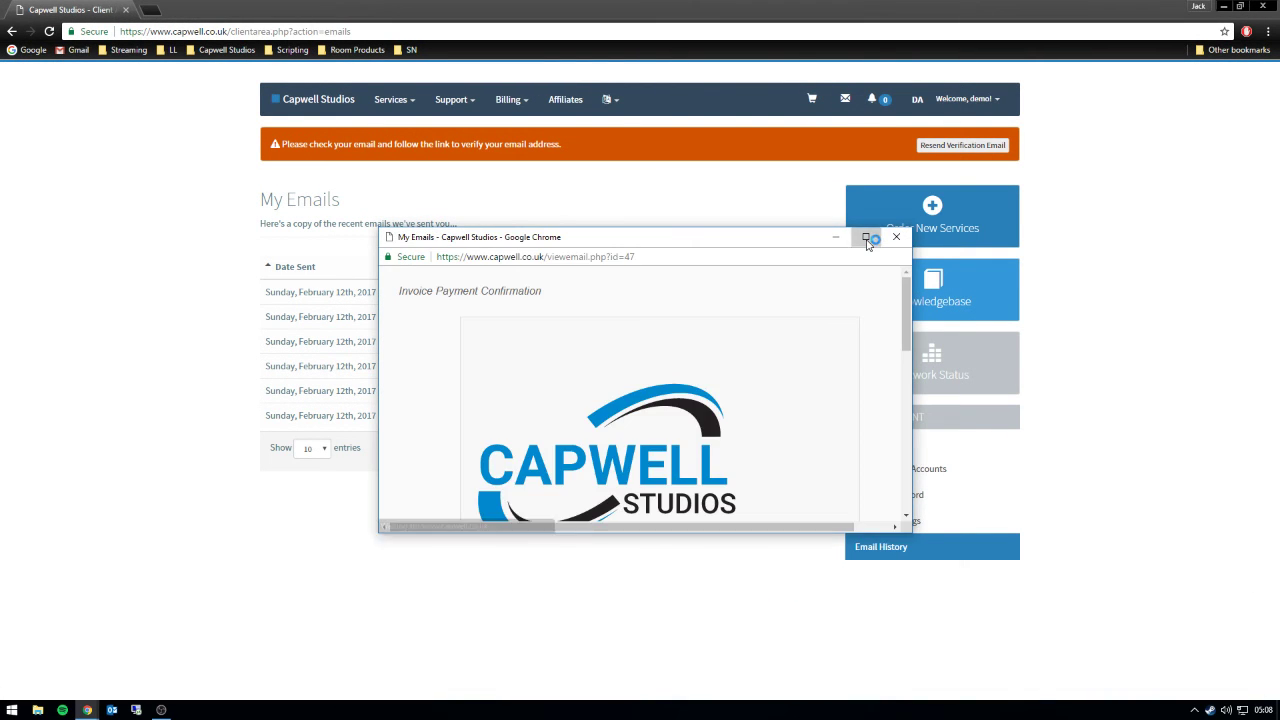
pyautogui.click(866, 238)
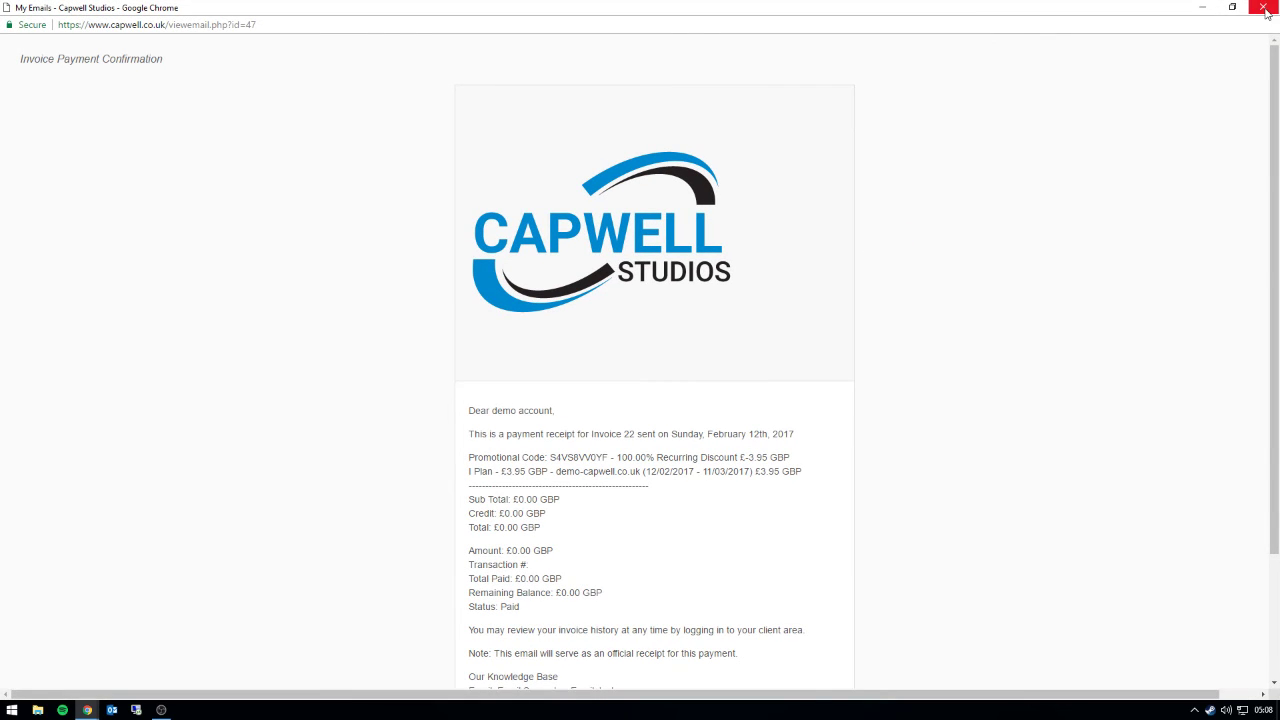
pyautogui.click(1263, 7)
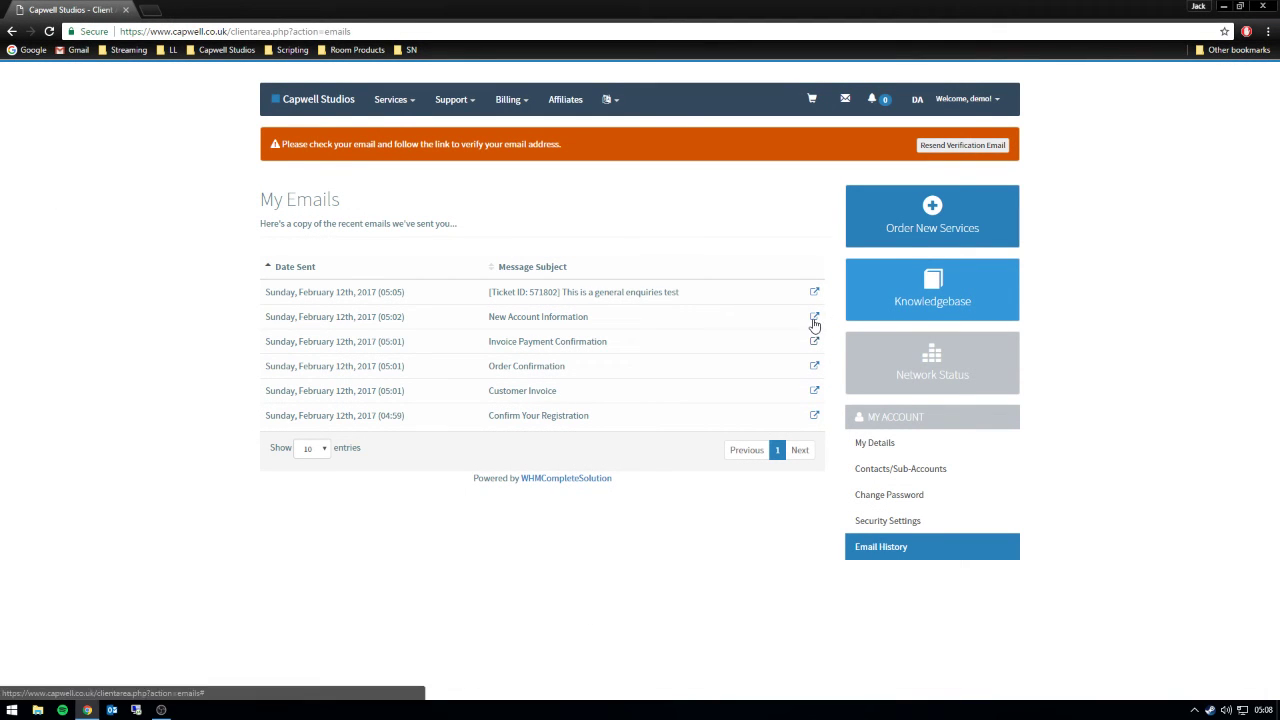
pyautogui.click(814, 316)
pyautogui.click(863, 248)
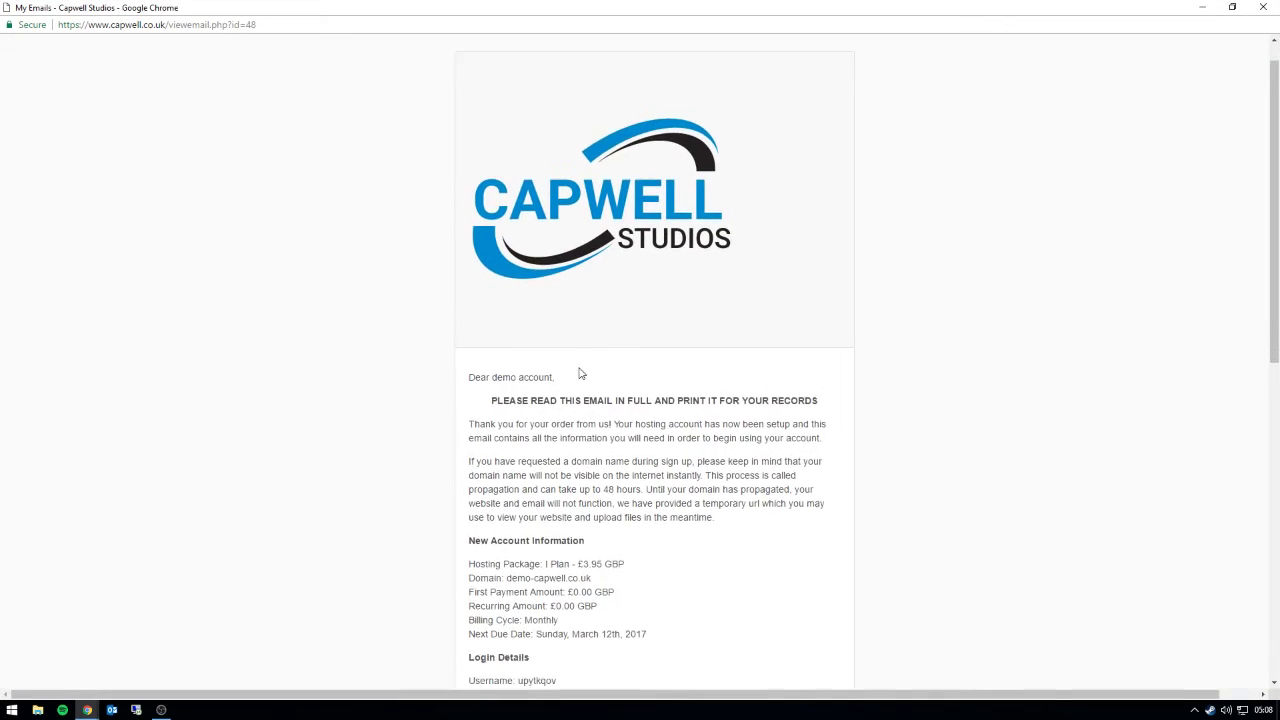
pyautogui.scroll(-2, 575, 375)
pyautogui.scroll(3, 557, 386)
pyautogui.click(1263, 7)
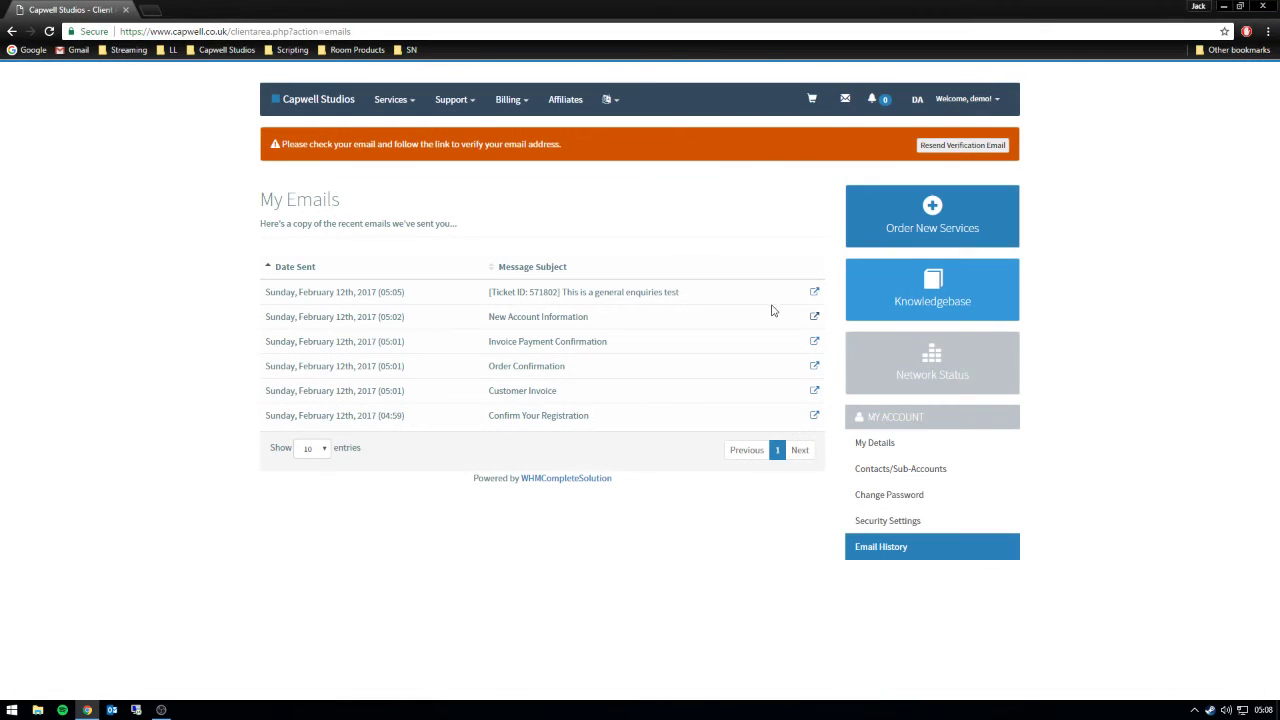
pyautogui.click(814, 293)
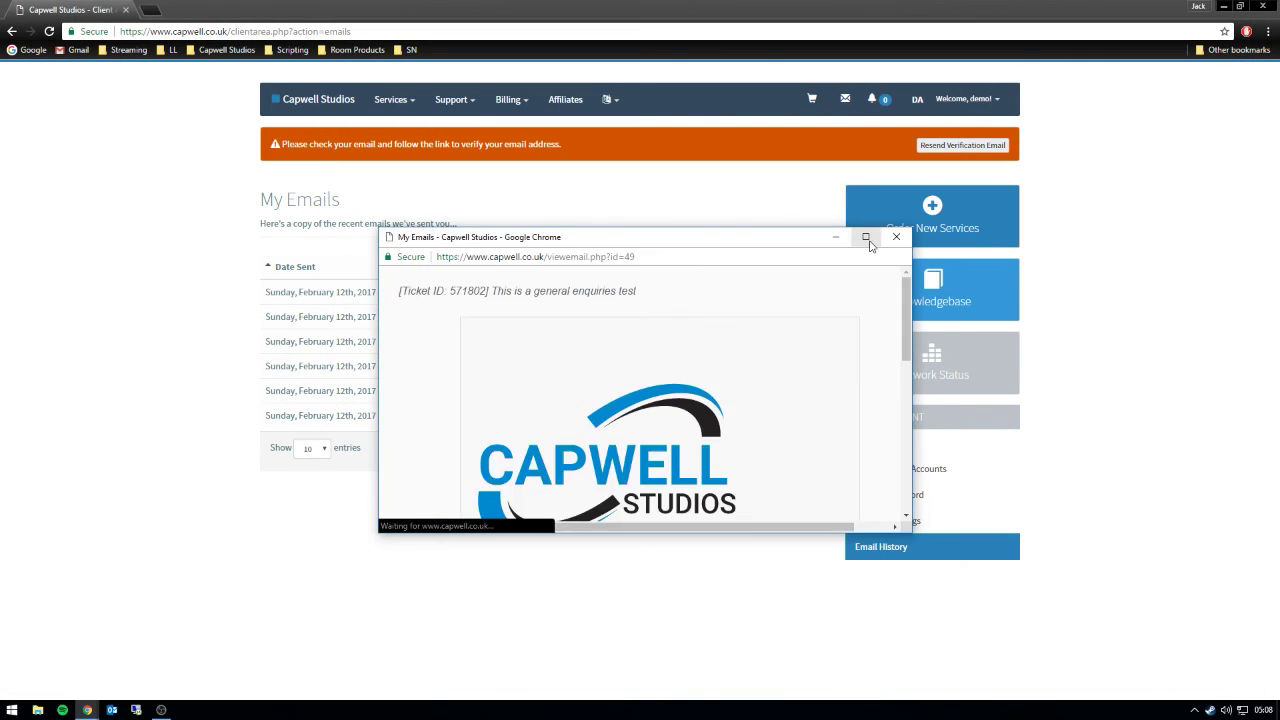
pyautogui.click(863, 238)
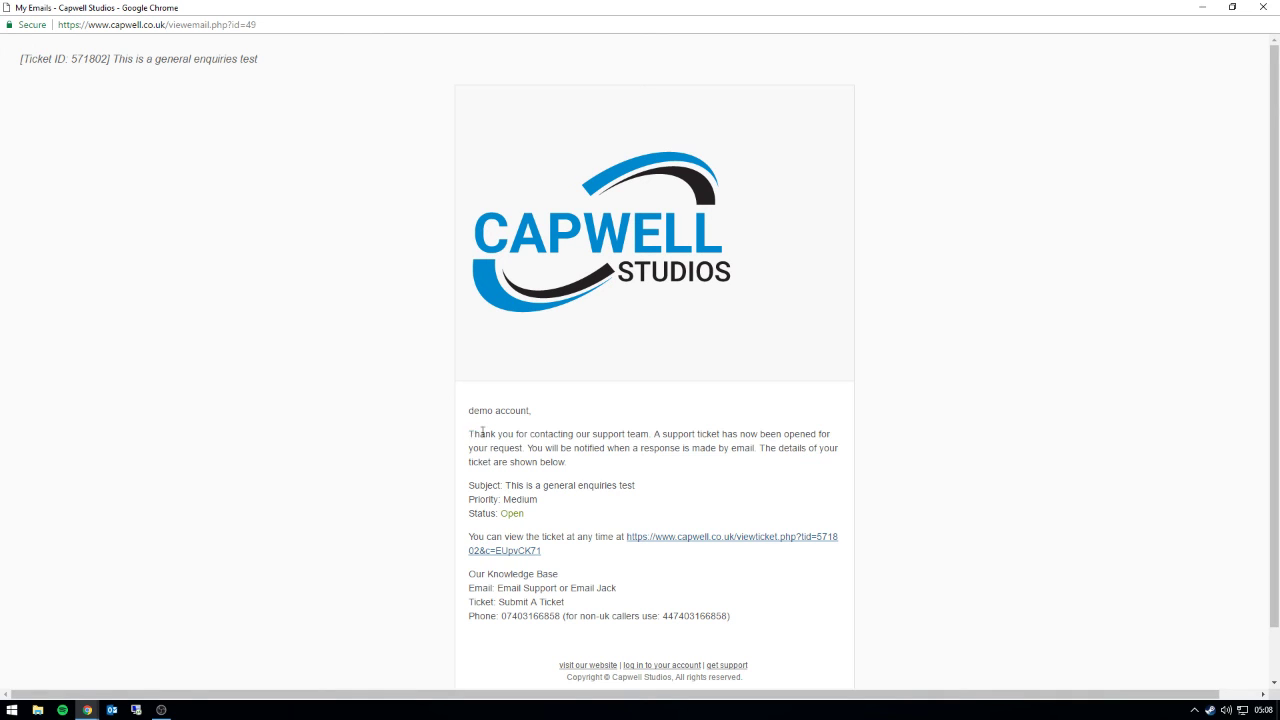
pyautogui.moveTo(470, 433); pyautogui.dragTo(767, 487)
pyautogui.click(797, 458)
pyautogui.click(1262, 7)
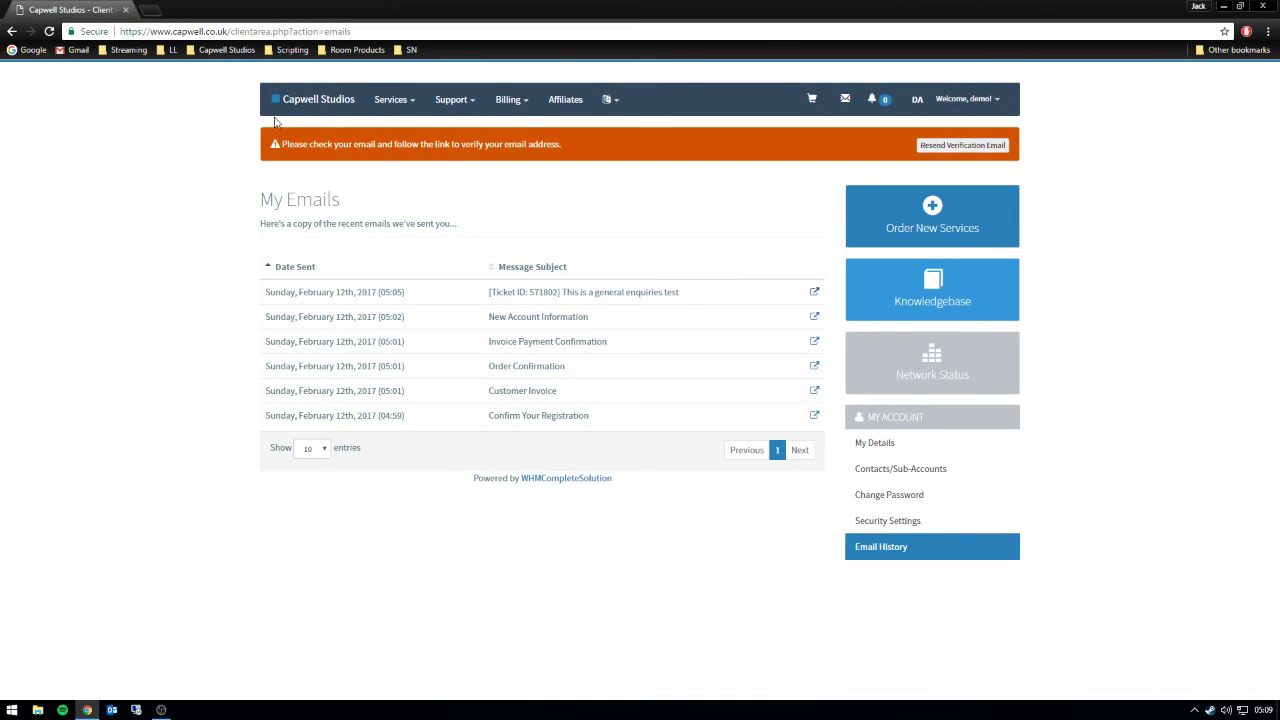
pyautogui.click(306, 111)
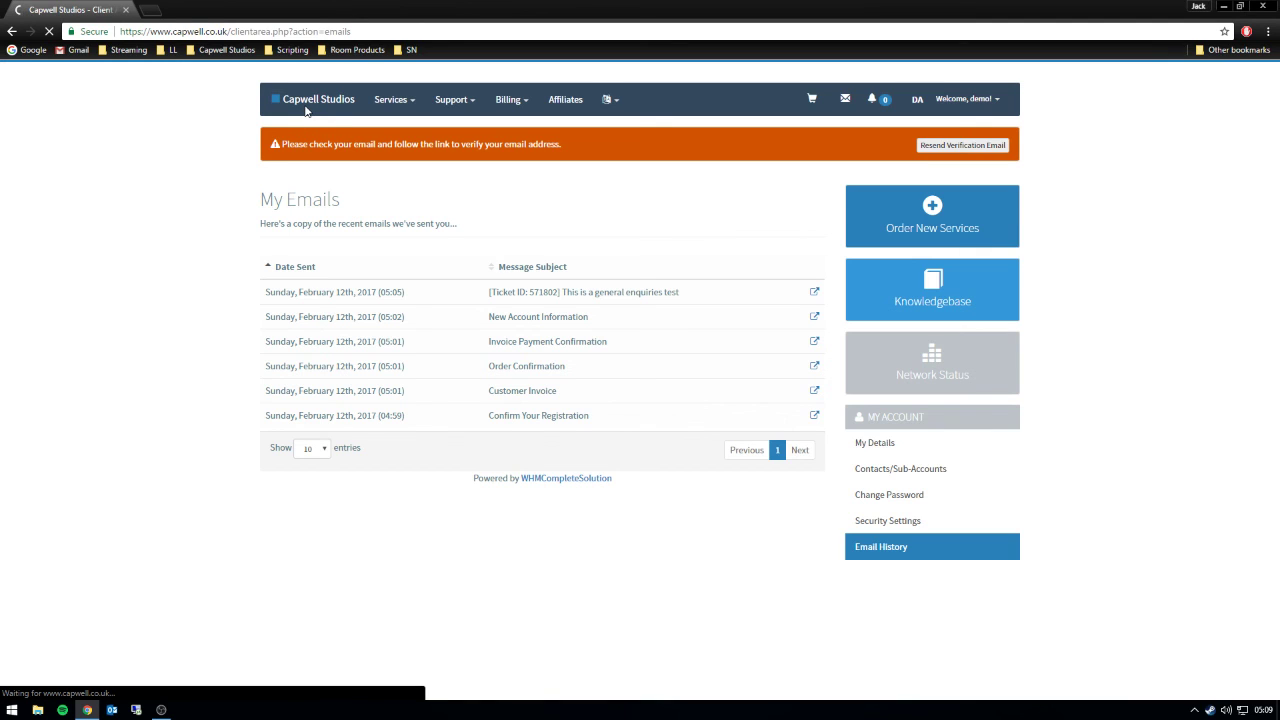